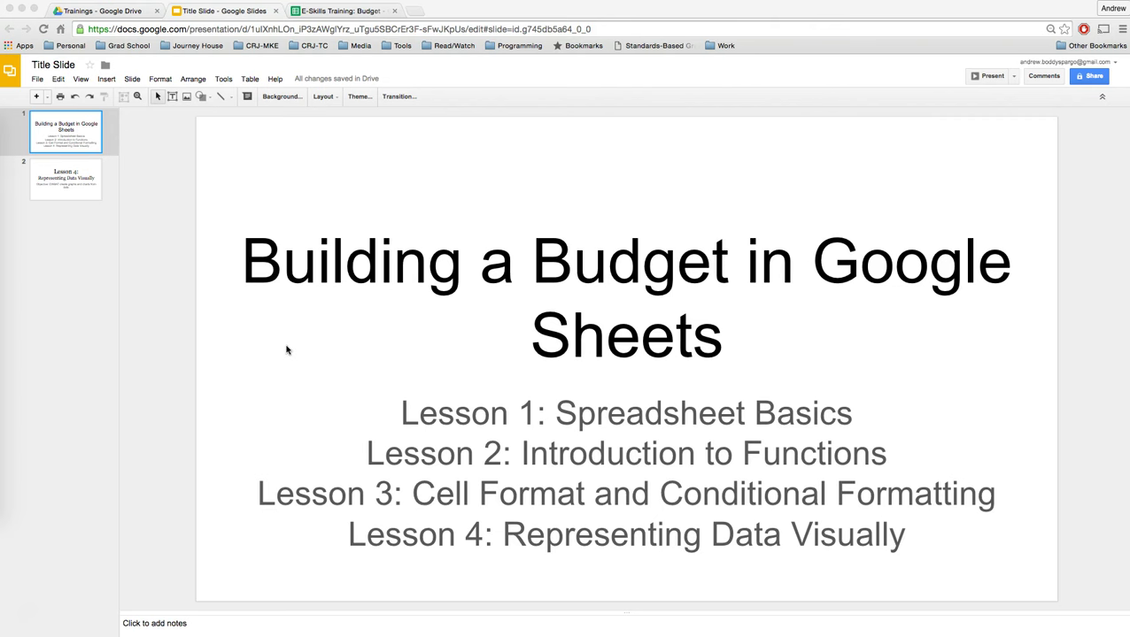
# Show slide 2, 'Lesson 4: Representing Data Visually', in the Slides deck
pyautogui.click(53, 184)
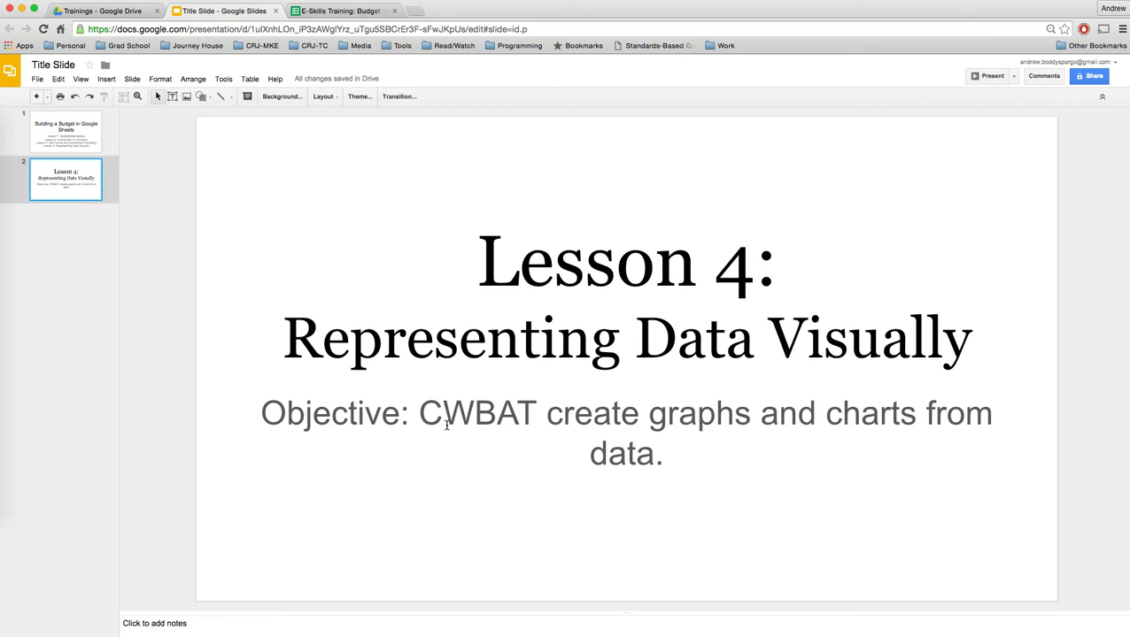
pyautogui.click(344, 10)
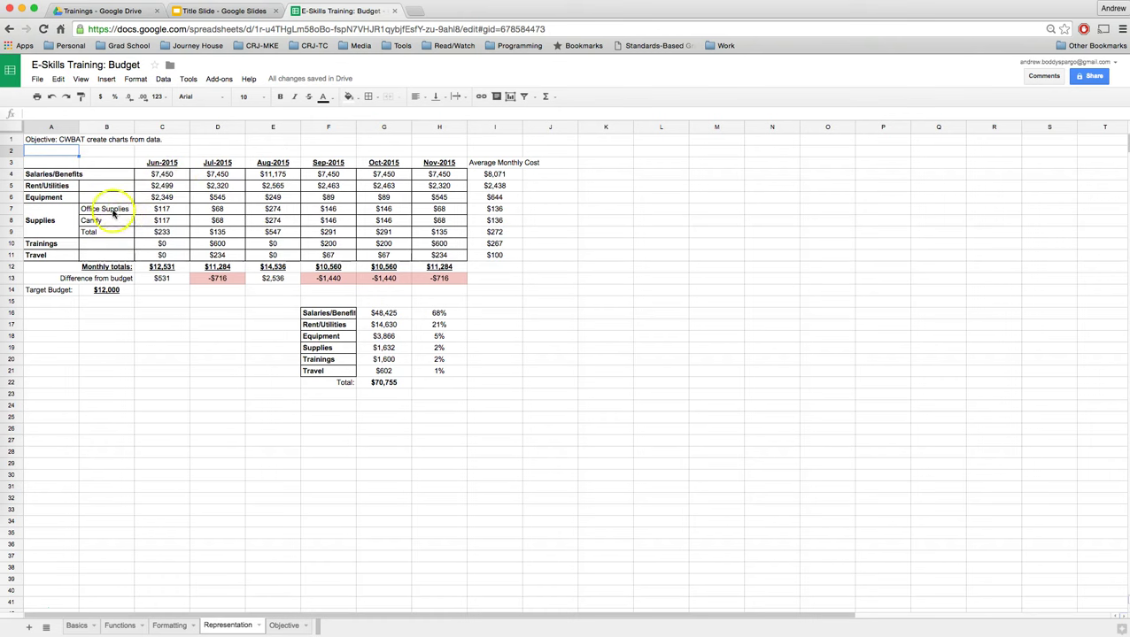
pyautogui.moveTo(113, 210); pyautogui.dragTo(112, 220)
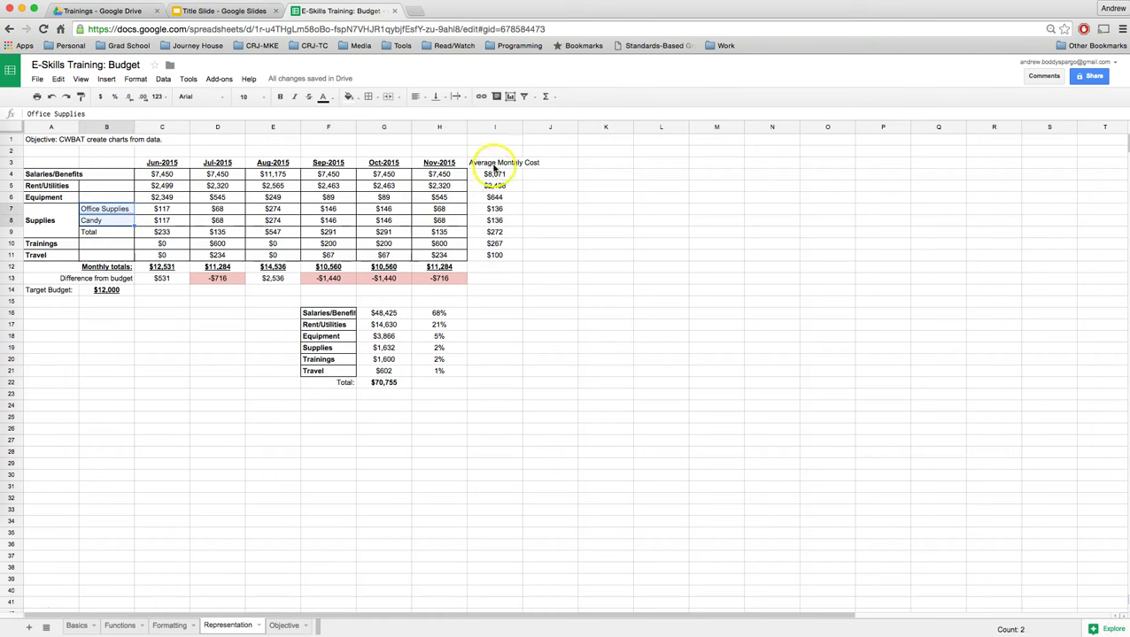
pyautogui.moveTo(494, 174); pyautogui.dragTo(494, 255)
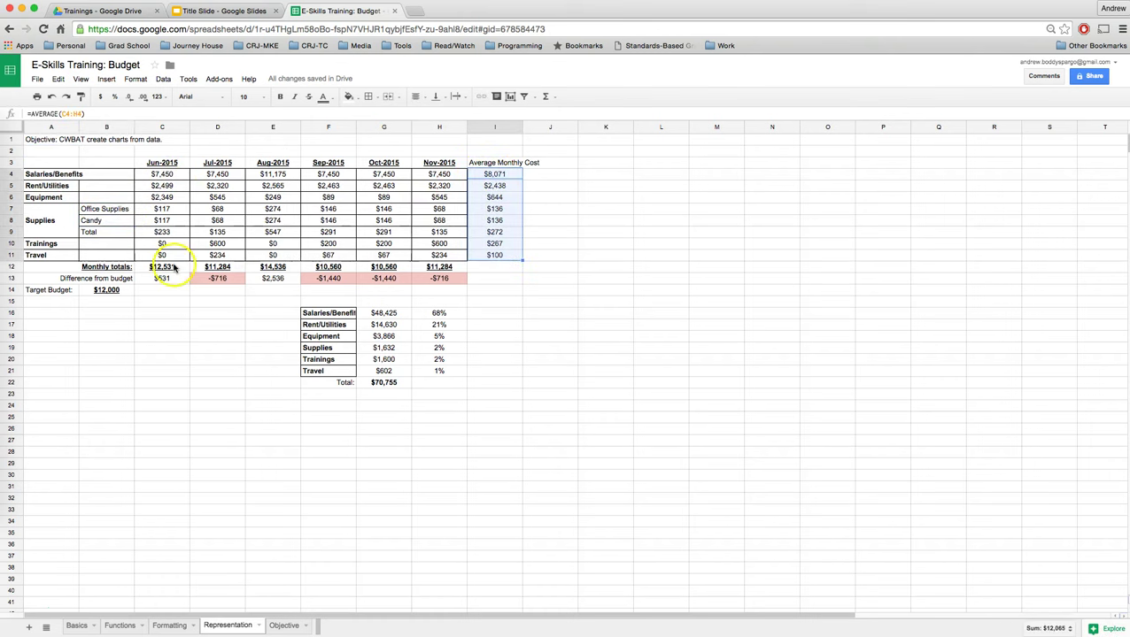
pyautogui.moveTo(162, 266); pyautogui.dragTo(431, 265)
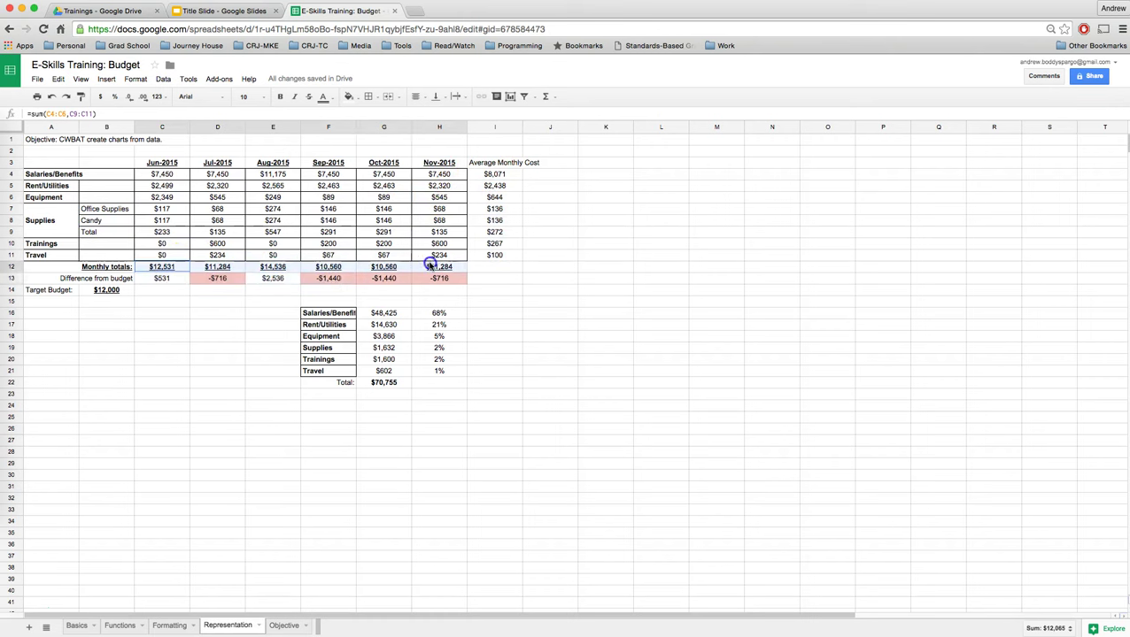
pyautogui.click(160, 278)
pyautogui.click(115, 291)
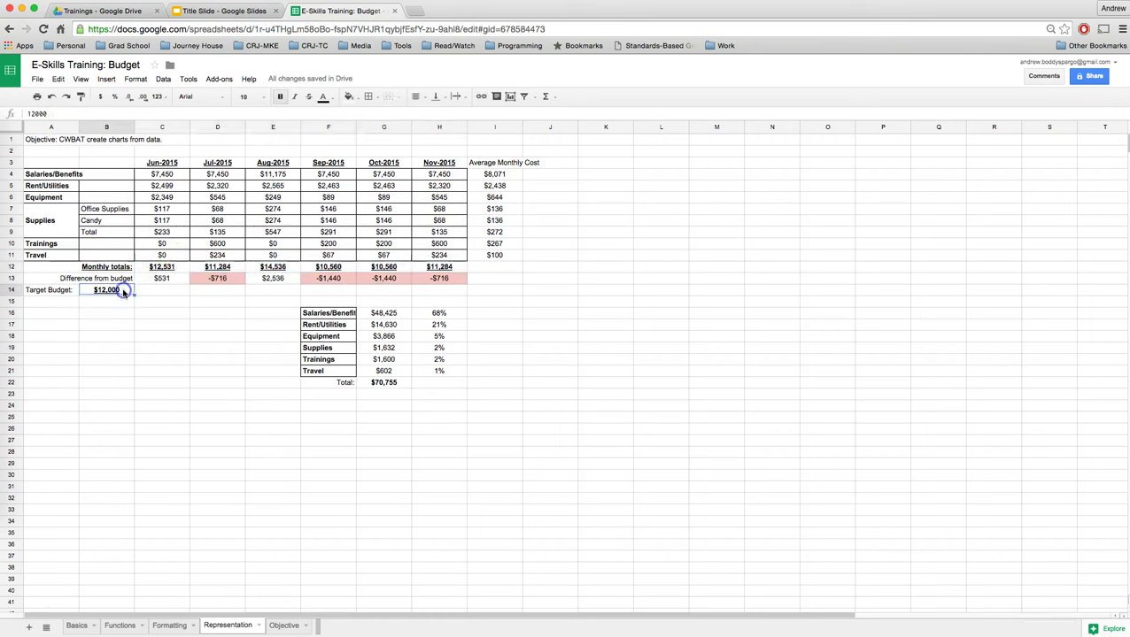
pyautogui.click(162, 267)
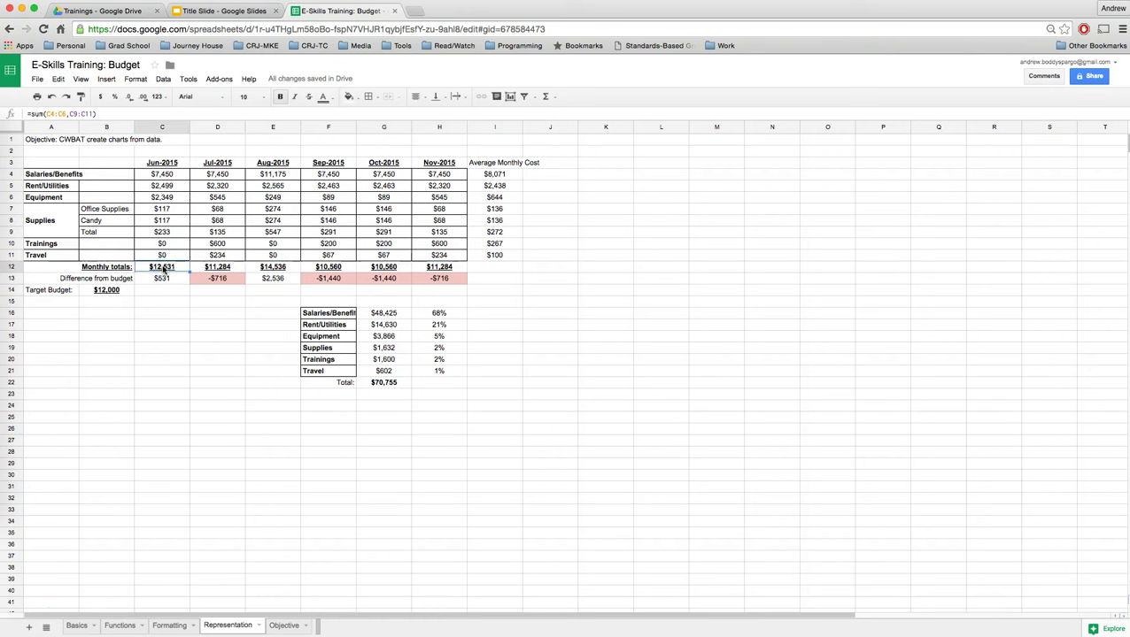
pyautogui.click(160, 278)
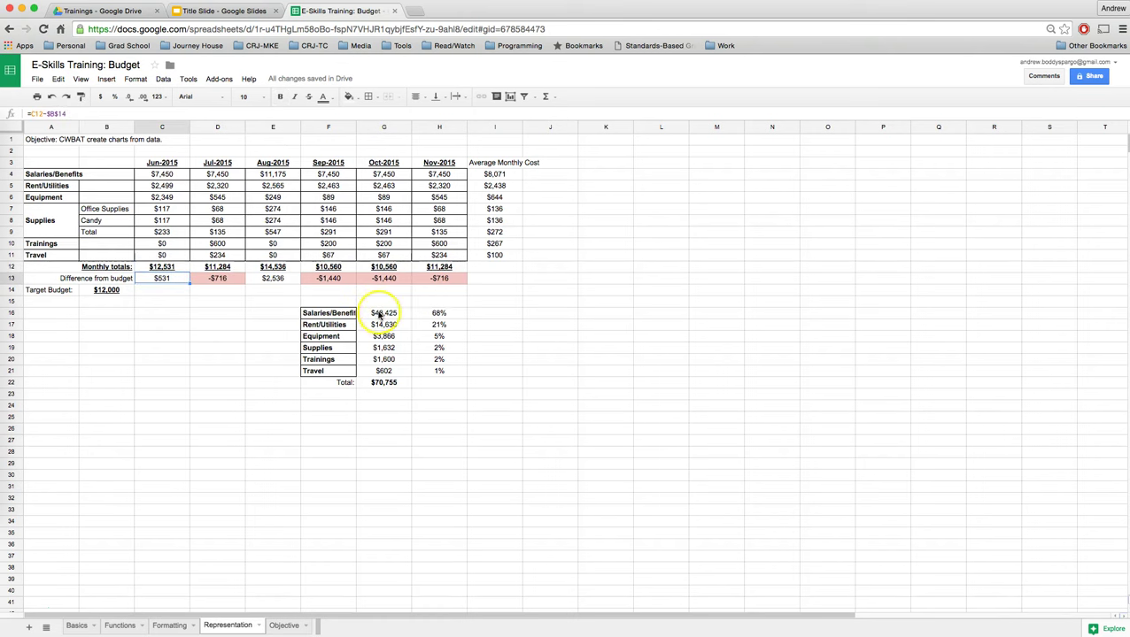
pyautogui.moveTo(440, 317); pyautogui.dragTo(443, 370)
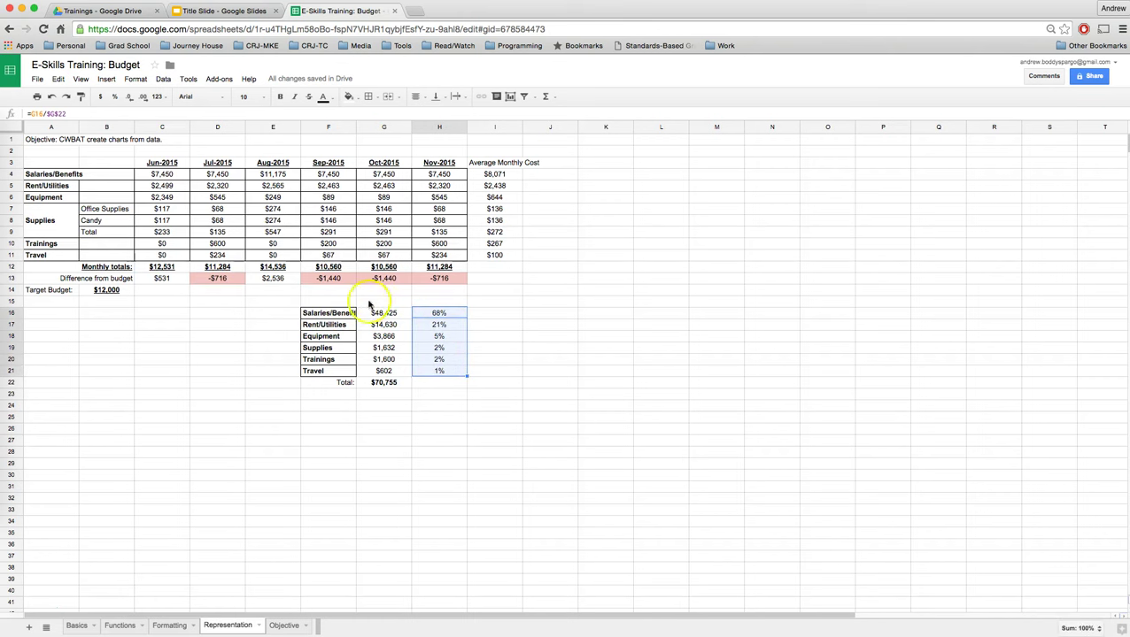
pyautogui.click(339, 314)
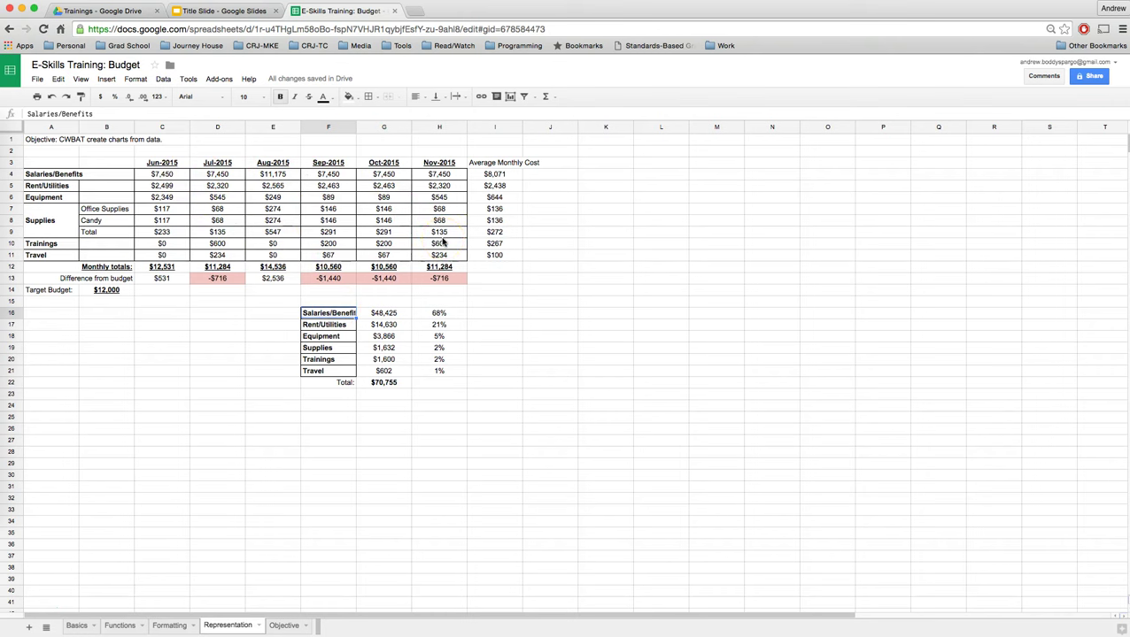
pyautogui.click(106, 151)
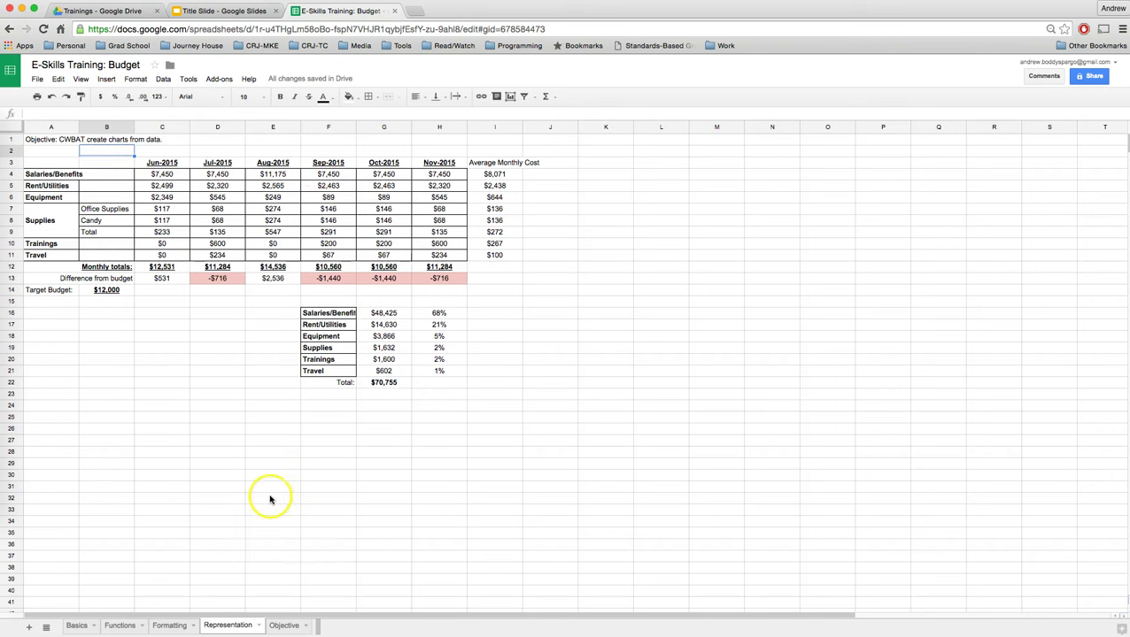
pyautogui.click(284, 625)
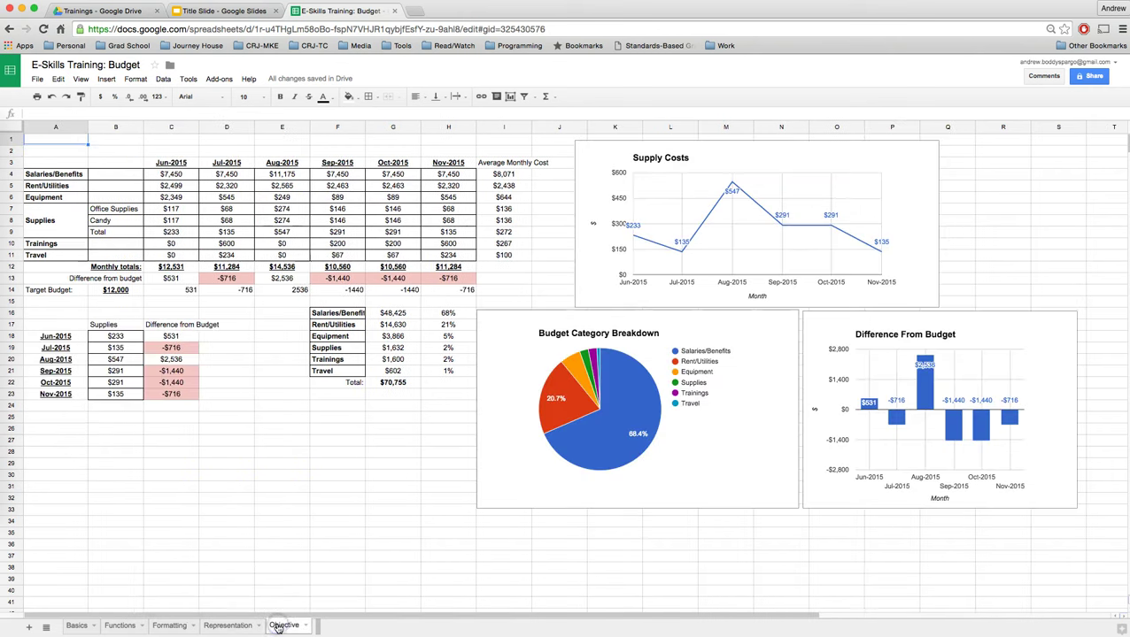
pyautogui.click(850, 163)
pyautogui.click(762, 332)
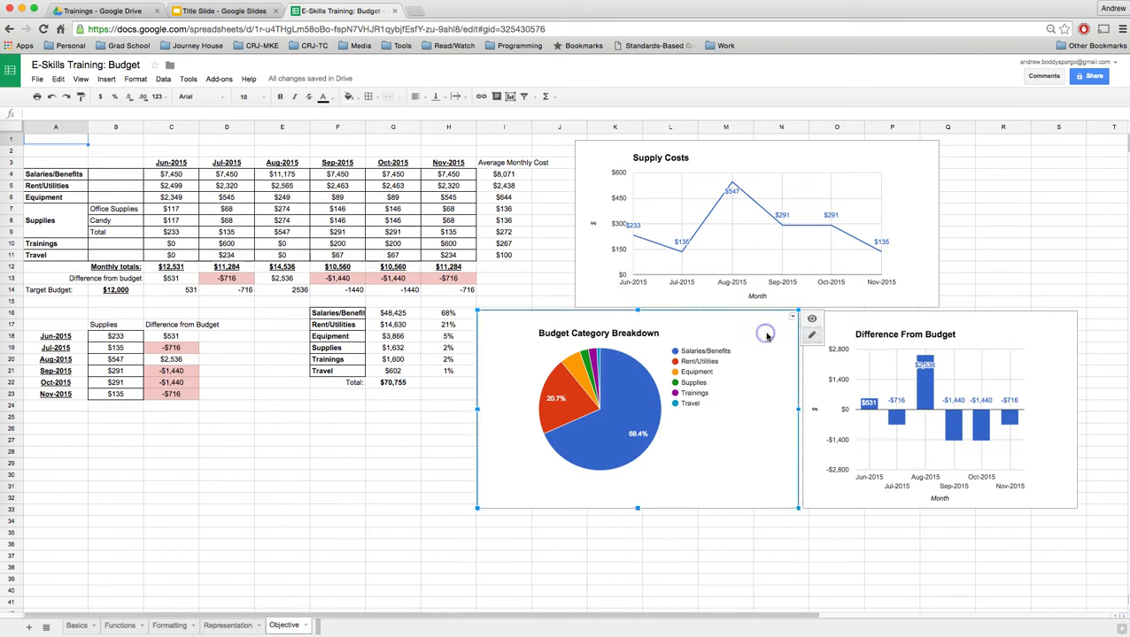
pyautogui.click(1020, 322)
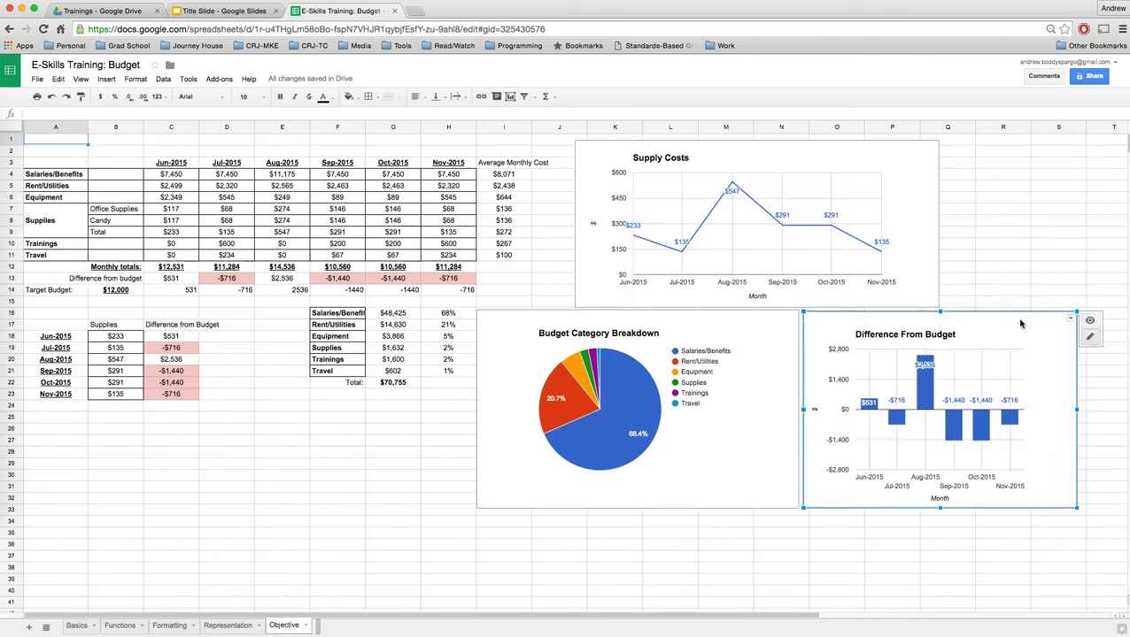
pyautogui.click(745, 161)
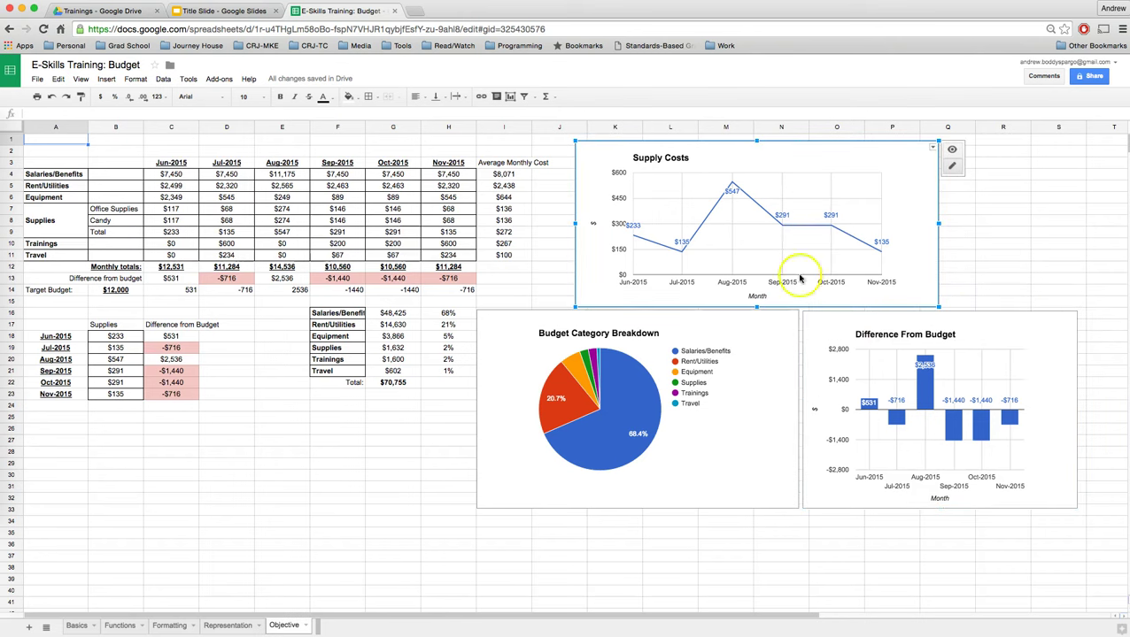
pyautogui.click(711, 326)
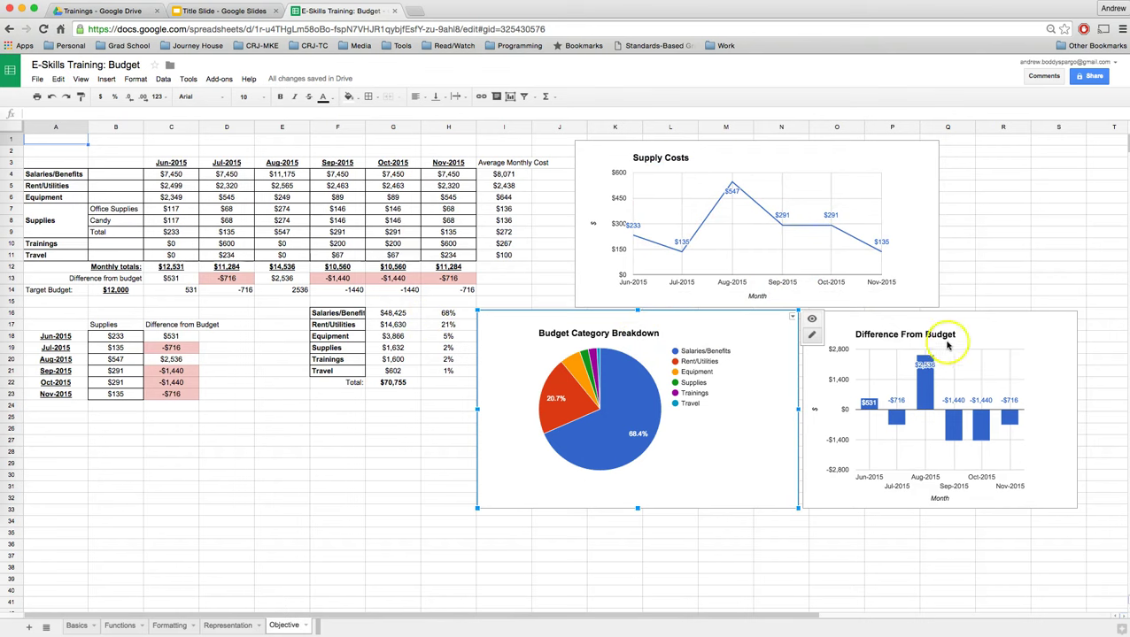
pyautogui.click(1000, 326)
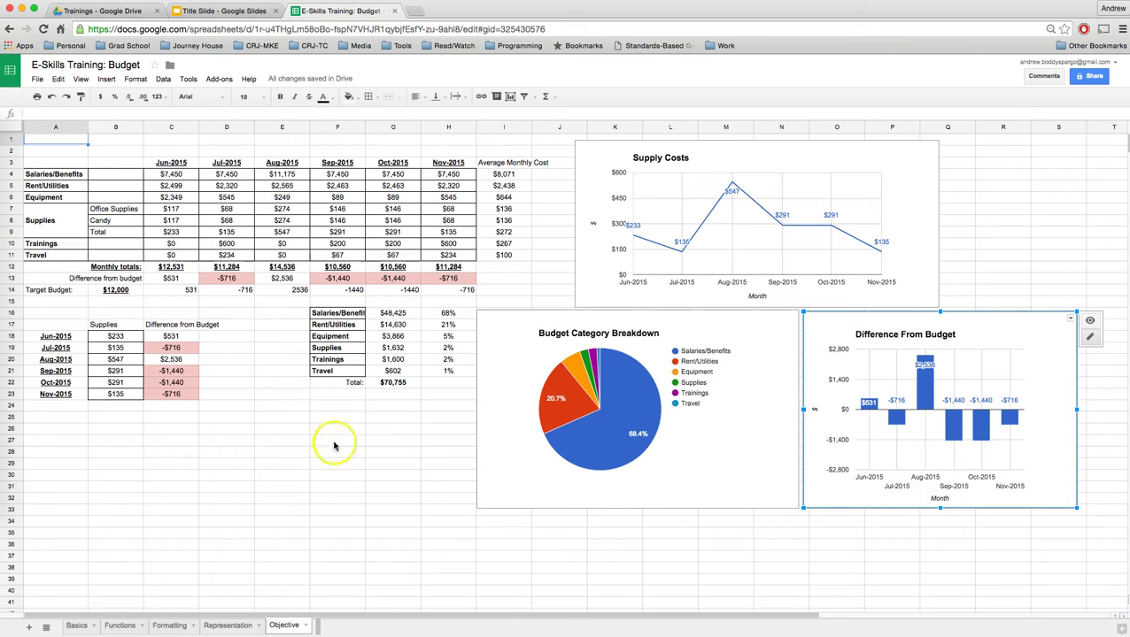
pyautogui.click(228, 625)
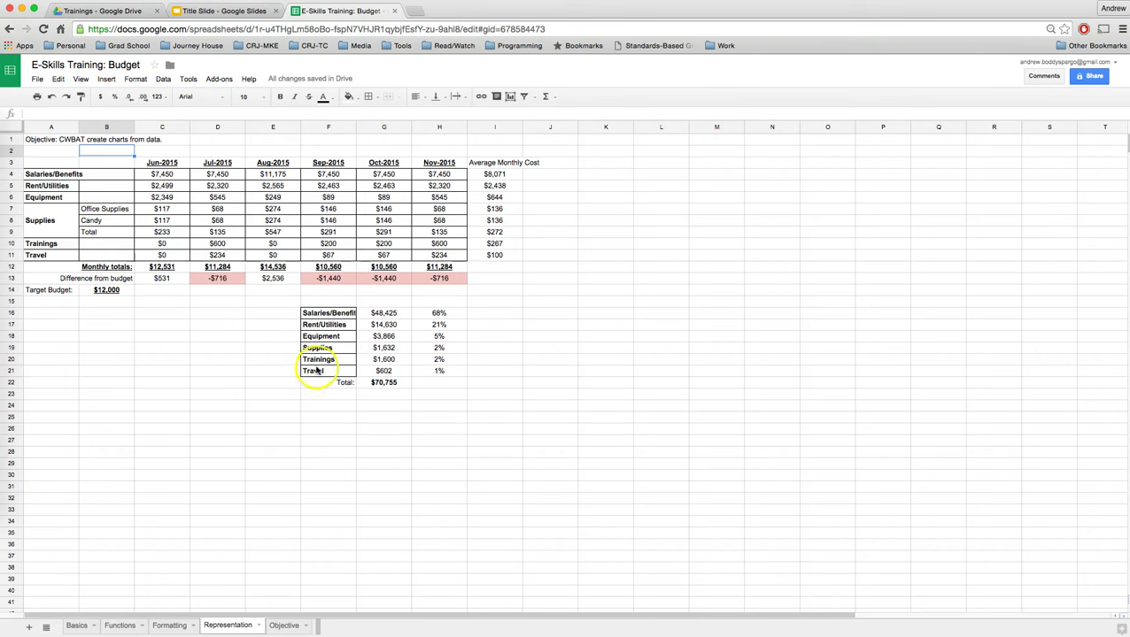
# Select the category names F16:F21, then the percentages H16:H21
pyautogui.moveTo(324, 314); pyautogui.dragTo(330, 370)
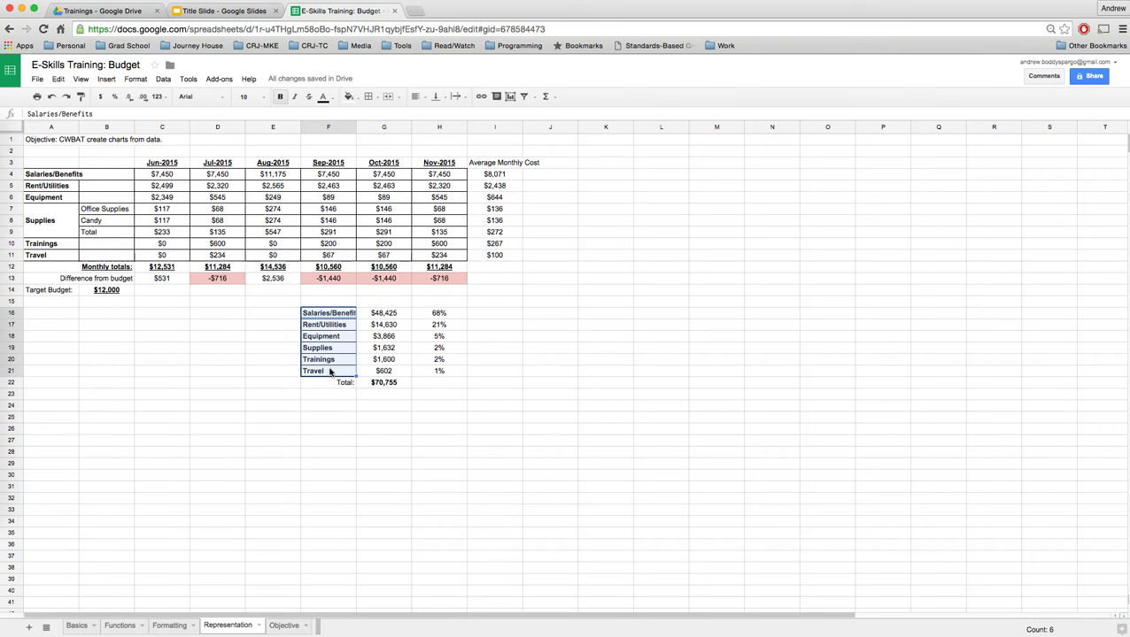
pyautogui.click(440, 314)
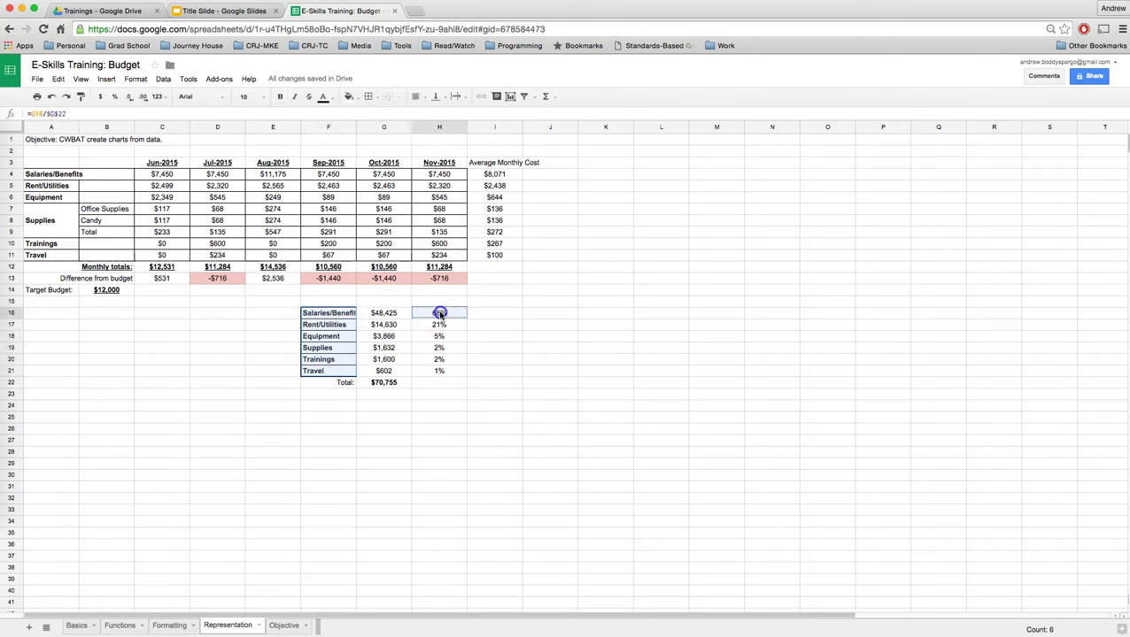
pyautogui.moveTo(440, 313); pyautogui.dragTo(447, 373)
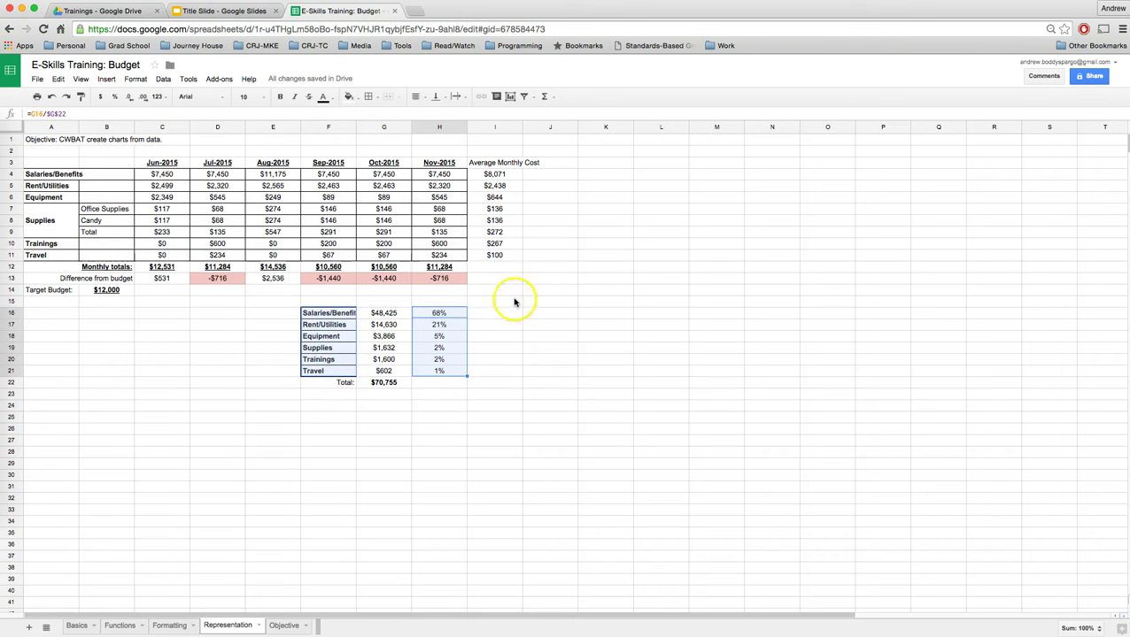
# Select the monthly costs block C4:H11, starting from the Jun-2015 salaries value
pyautogui.click(165, 176)
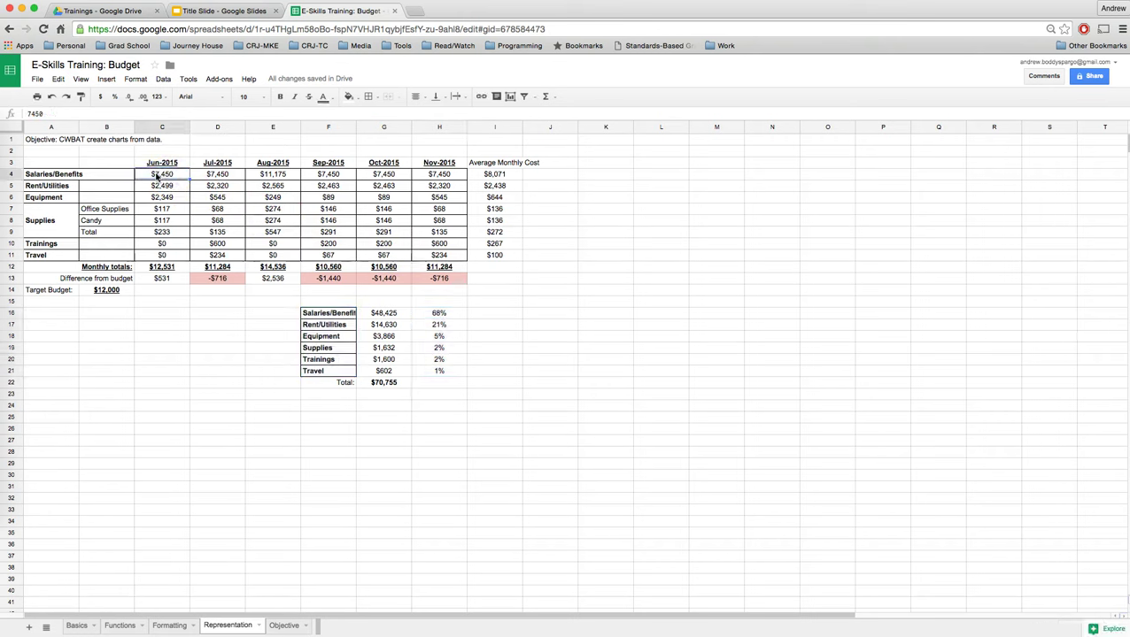
pyautogui.moveTo(158, 176); pyautogui.dragTo(373, 175)
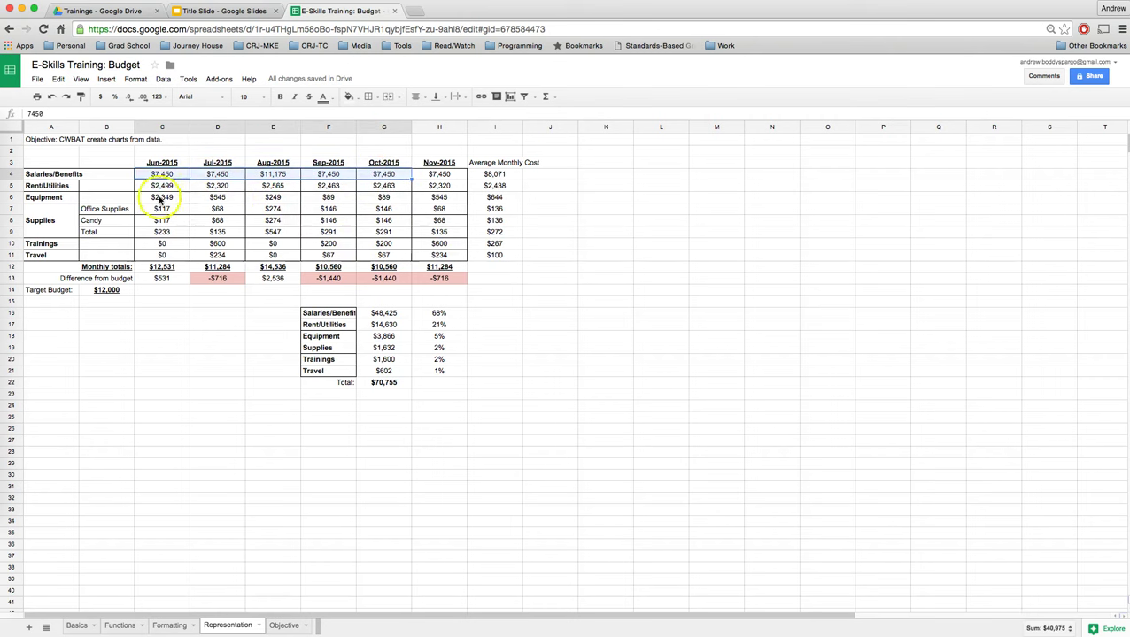
pyautogui.click(161, 186)
pyautogui.click(162, 175)
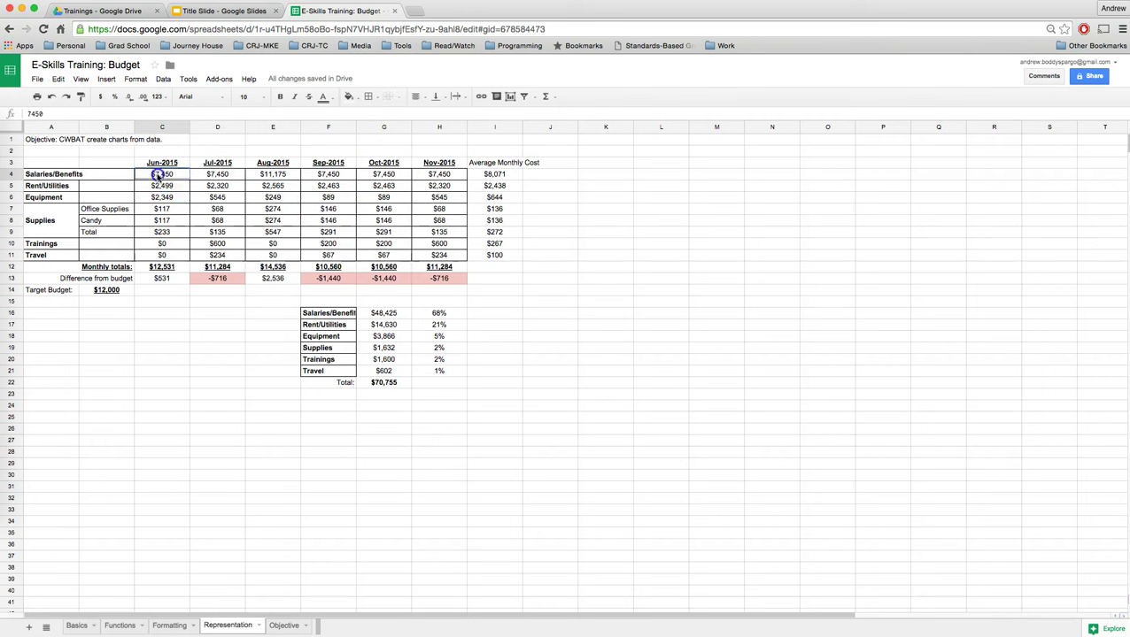
pyautogui.keyDown('shift'); pyautogui.click(440, 255); pyautogui.keyUp('shift')
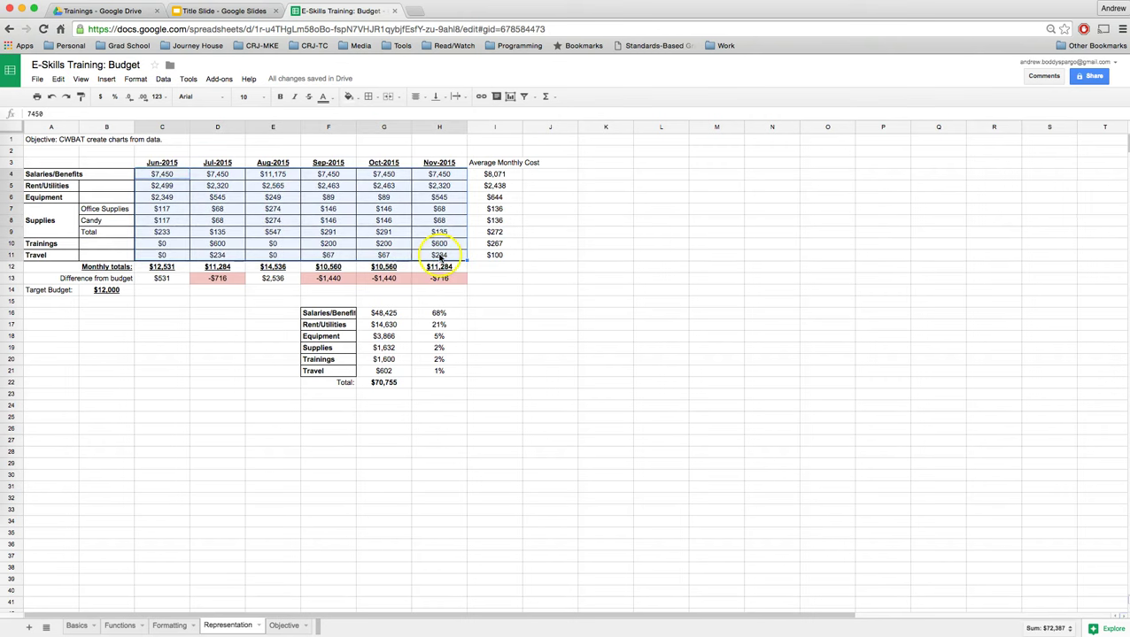
# Reselect F16:F21 and Ctrl-add H16:H21 so both columns are selected together
pyautogui.click(339, 316)
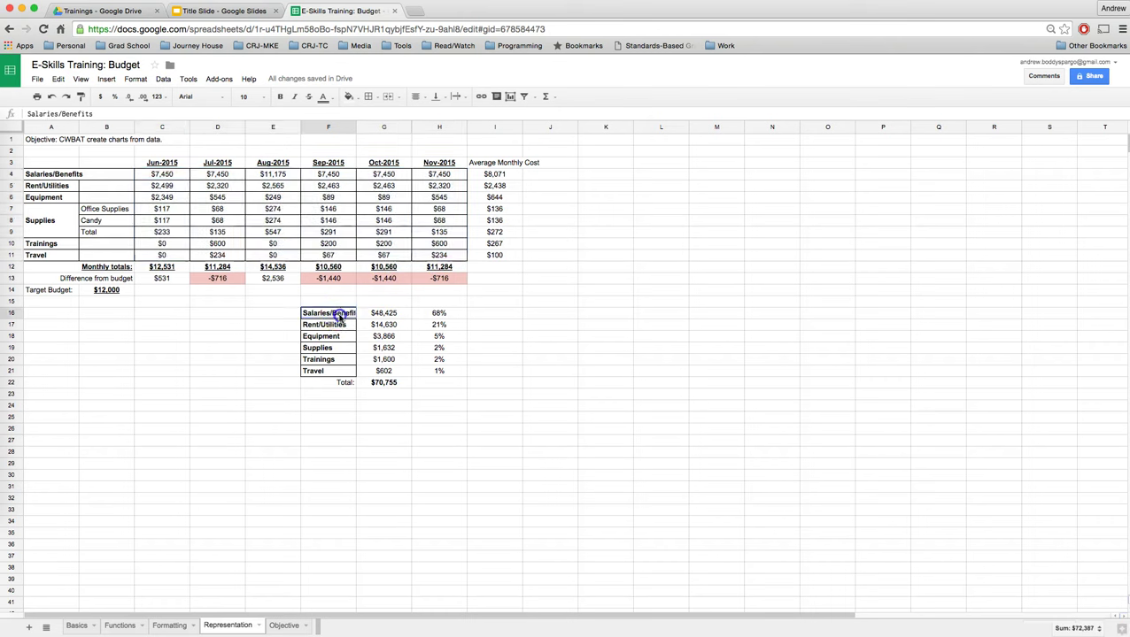
pyautogui.moveTo(339, 315); pyautogui.dragTo(337, 372)
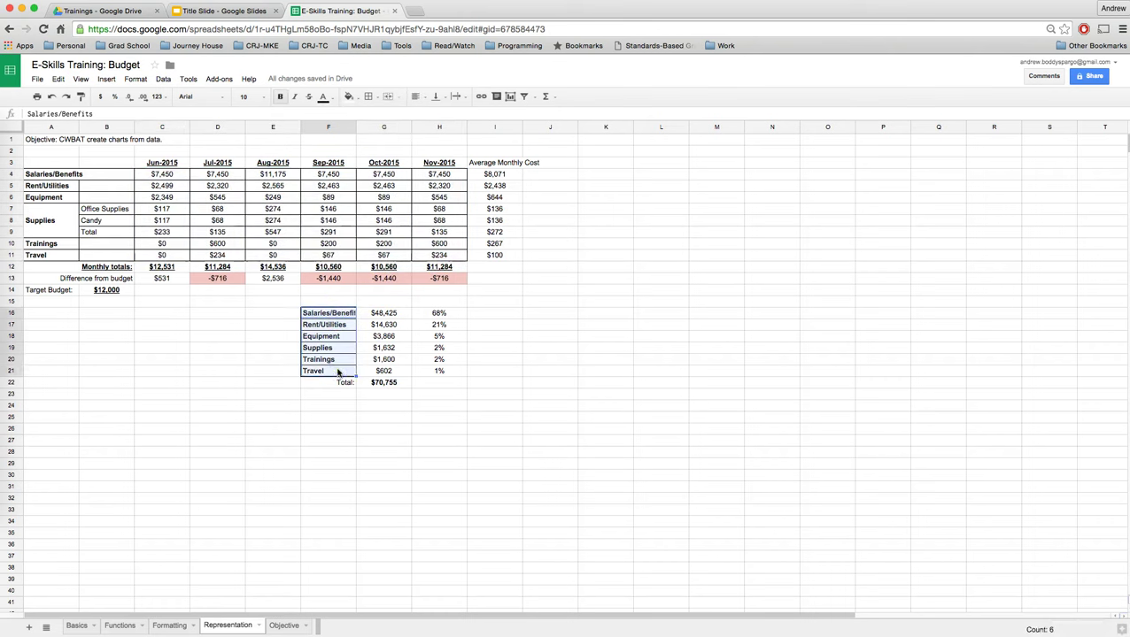
pyautogui.moveTo(440, 312); pyautogui.dragTo(444, 371)
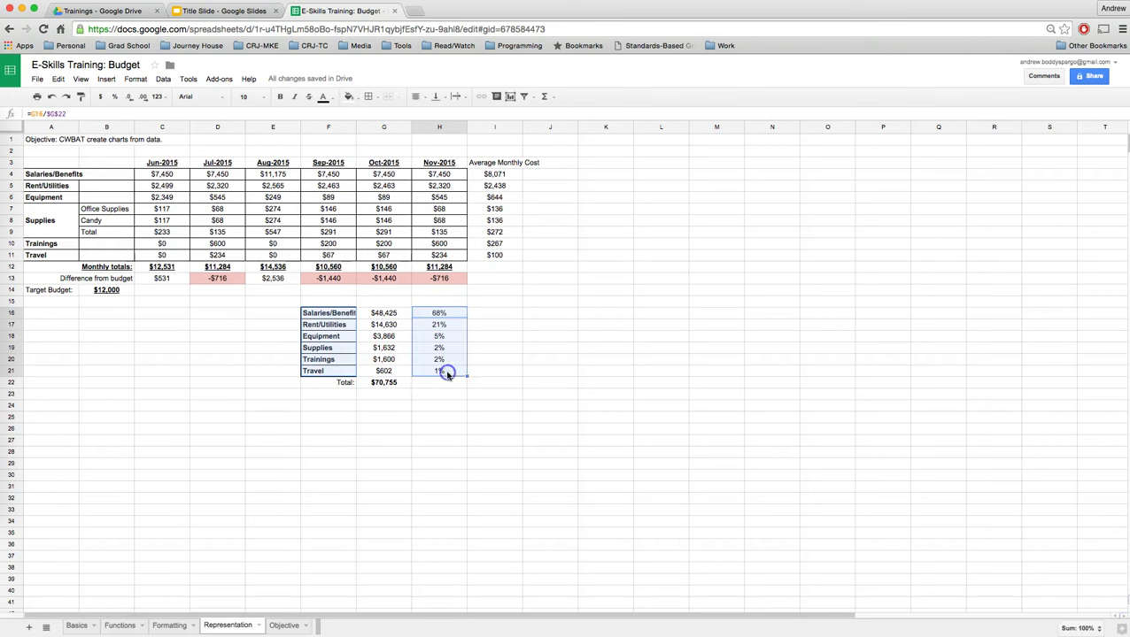
# Insert a chart from the selection and preview it as line, area and stepped area charts
pyautogui.click(106, 80)
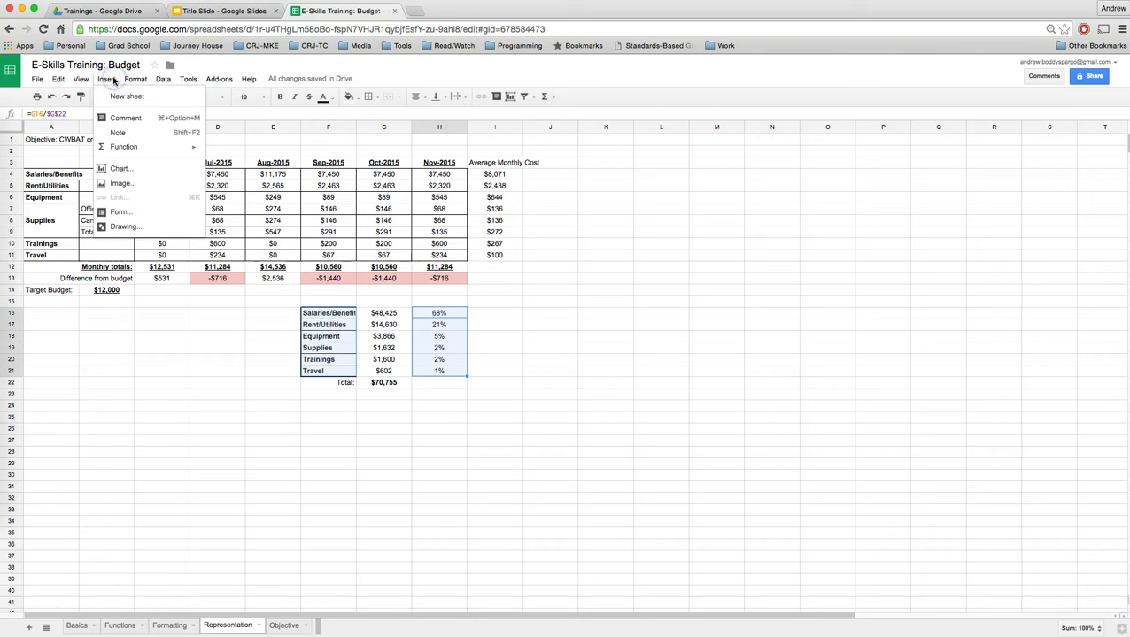
pyautogui.click(120, 170)
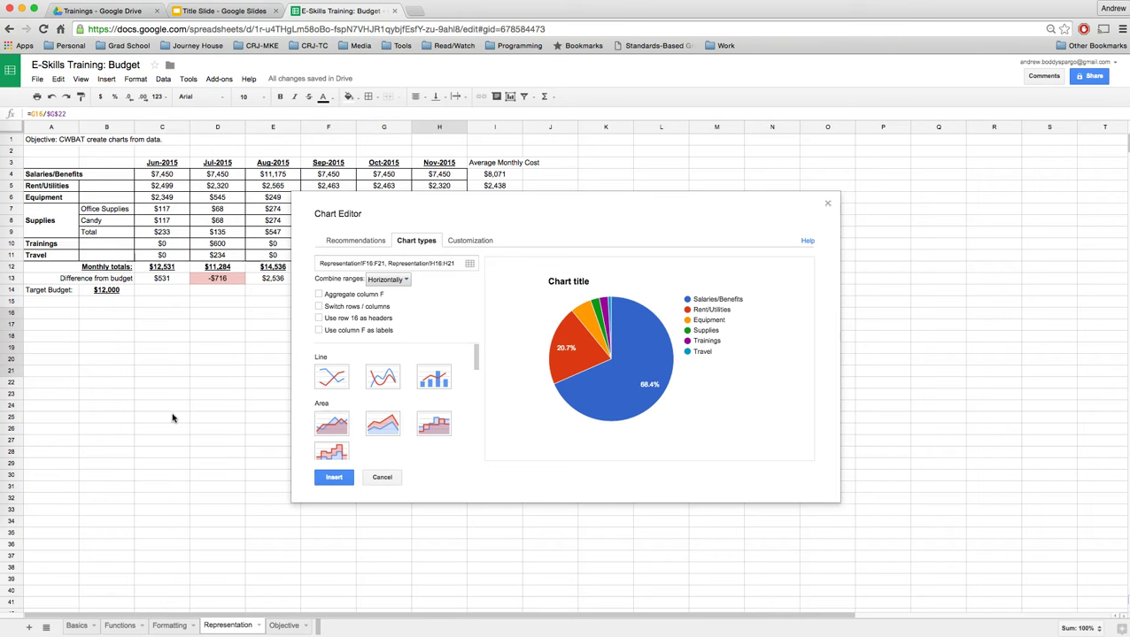
pyautogui.moveTo(571, 352)
pyautogui.click(333, 382)
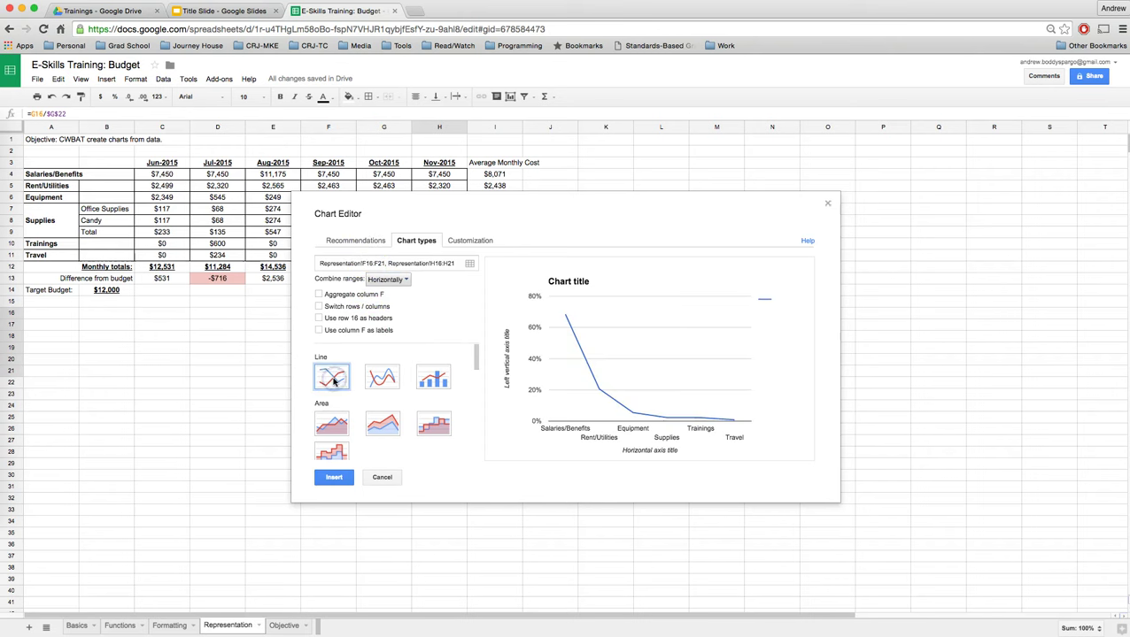
pyautogui.click(331, 425)
pyautogui.scroll(-1, 350, 416)
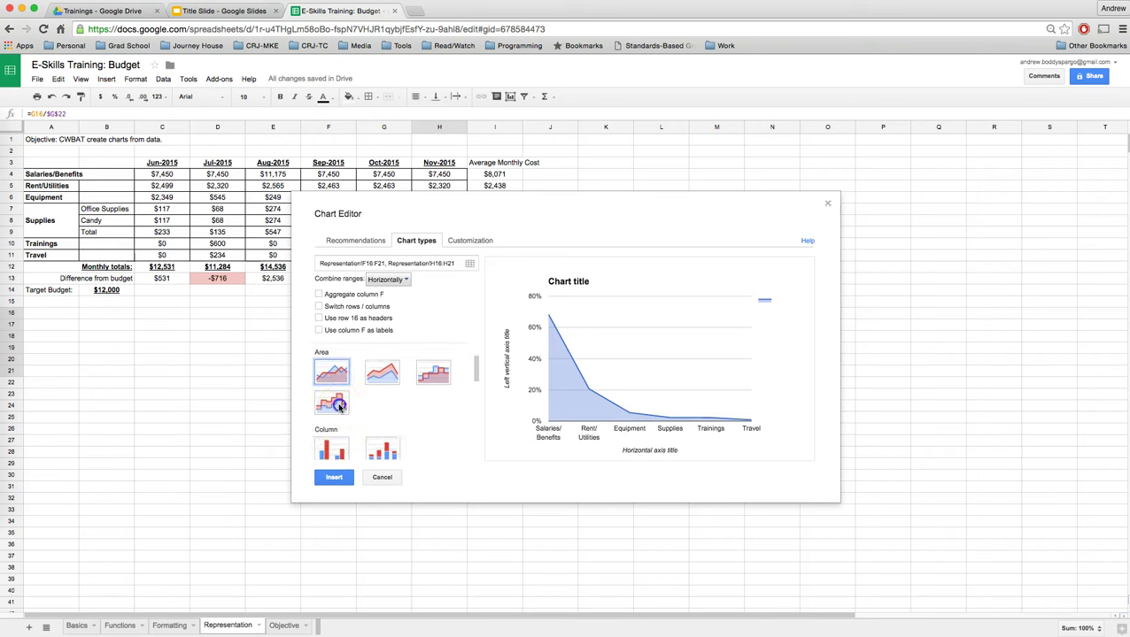
pyautogui.click(338, 407)
# Preview pie, donut and 3D pie versions, returning to the flat pie
pyautogui.scroll(-1, 354, 405)
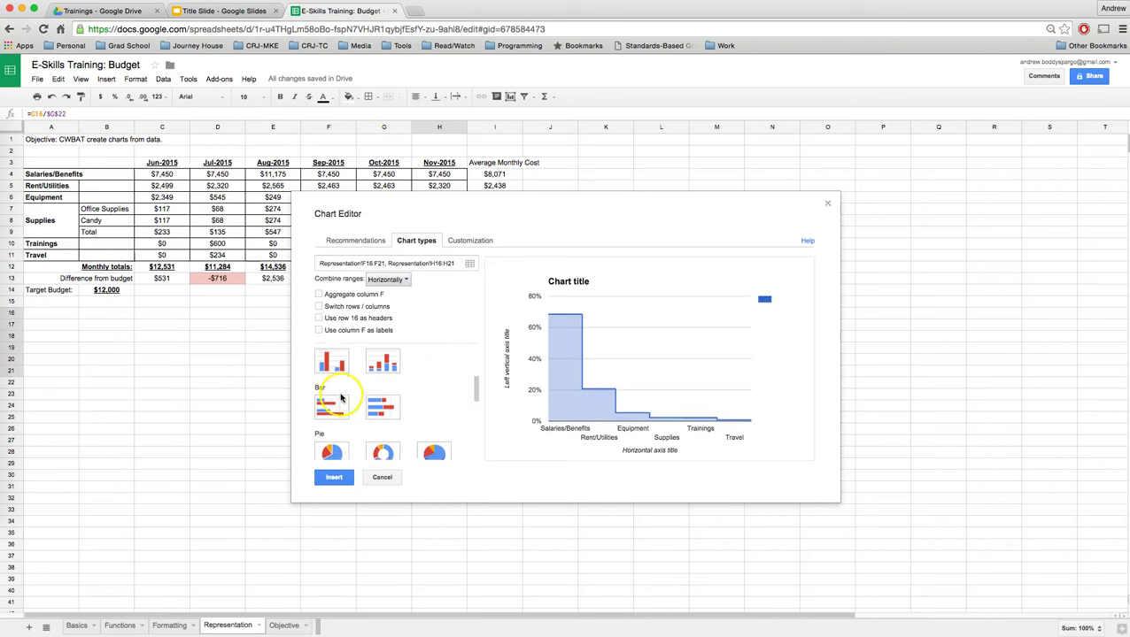
pyautogui.scroll(-1, 341, 398)
pyautogui.click(344, 421)
pyautogui.click(388, 424)
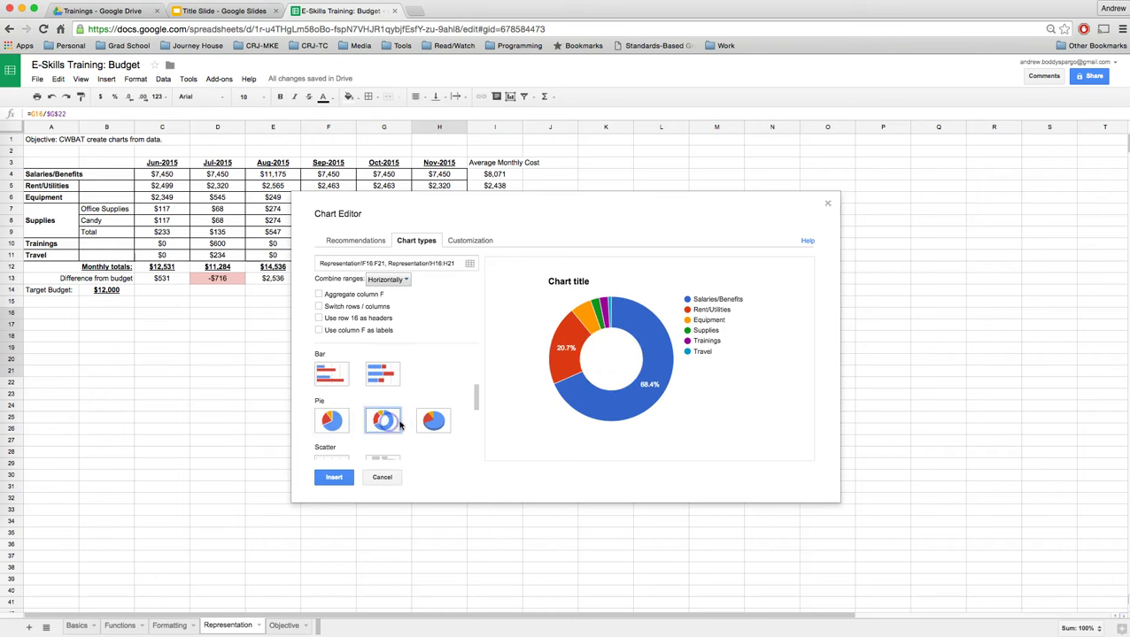
pyautogui.click(428, 424)
pyautogui.click(323, 422)
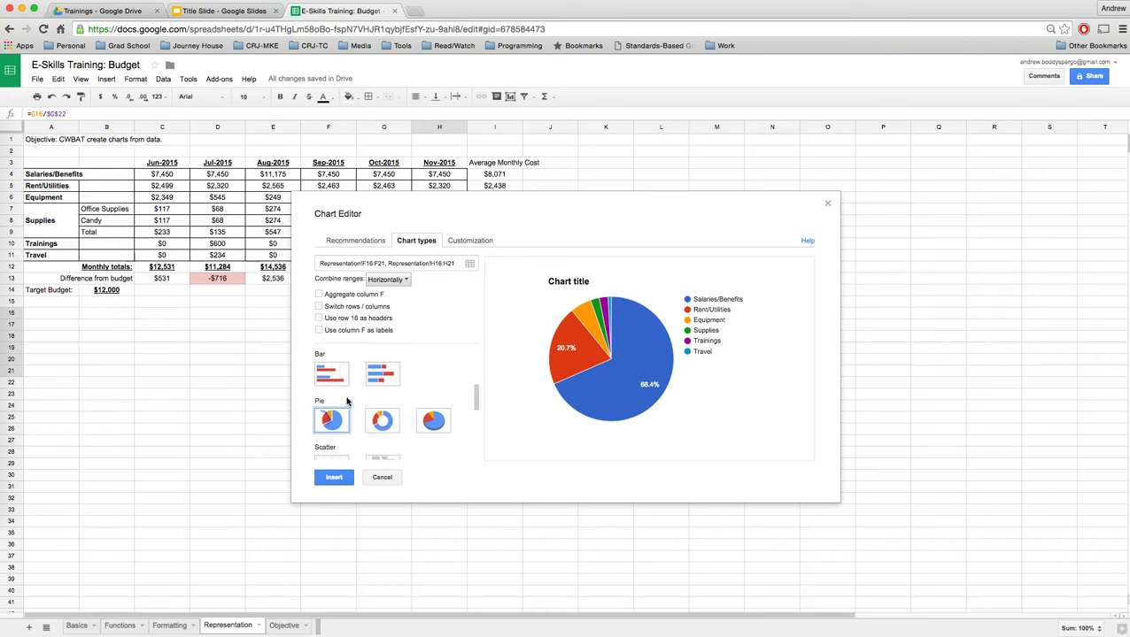
pyautogui.scroll(-1, 346, 403)
# Preview scatter, world map, sparkline, bar and column charts, then settle on the flat pie
pyautogui.click(332, 433)
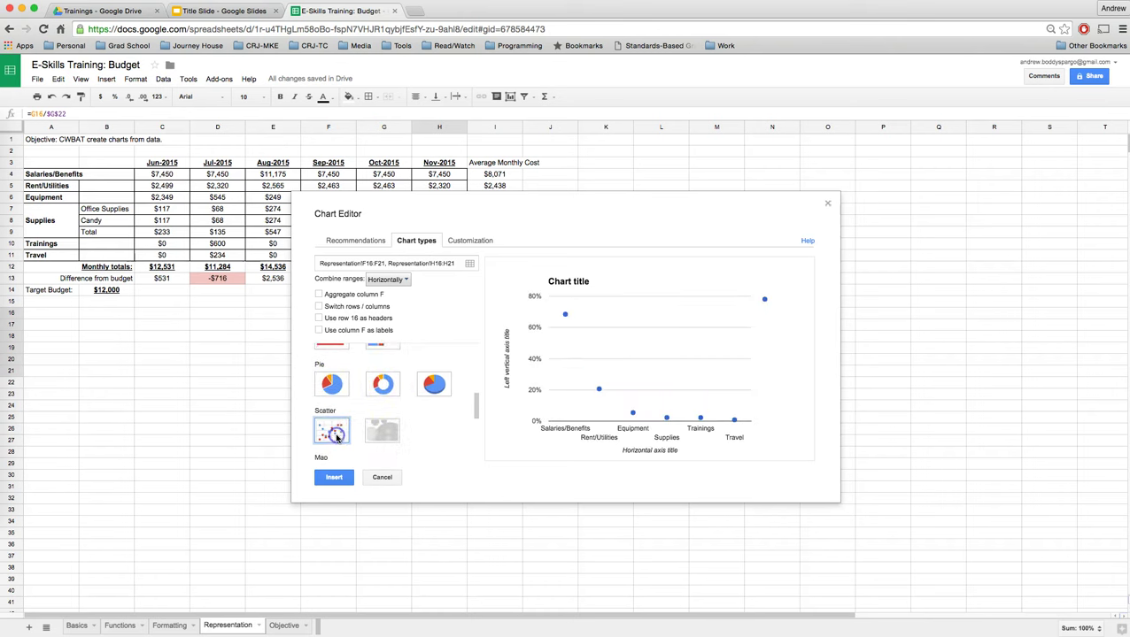
pyautogui.scroll(-2, 345, 419)
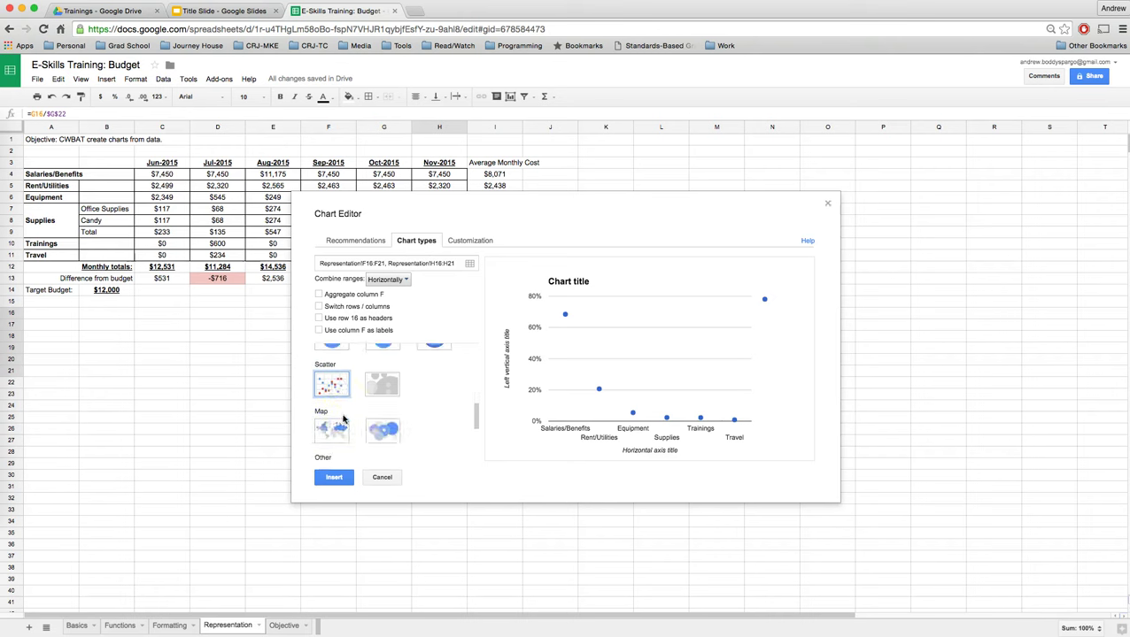
pyautogui.scroll(-1, 354, 405)
pyautogui.click(376, 387)
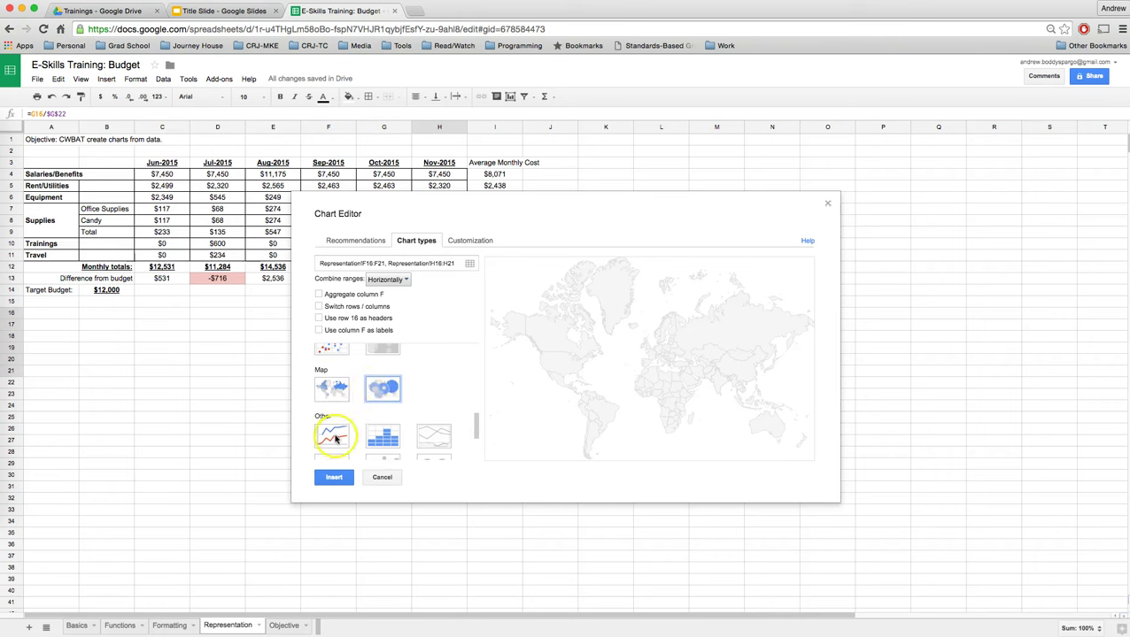
pyautogui.click(335, 438)
pyautogui.scroll(5, 358, 403)
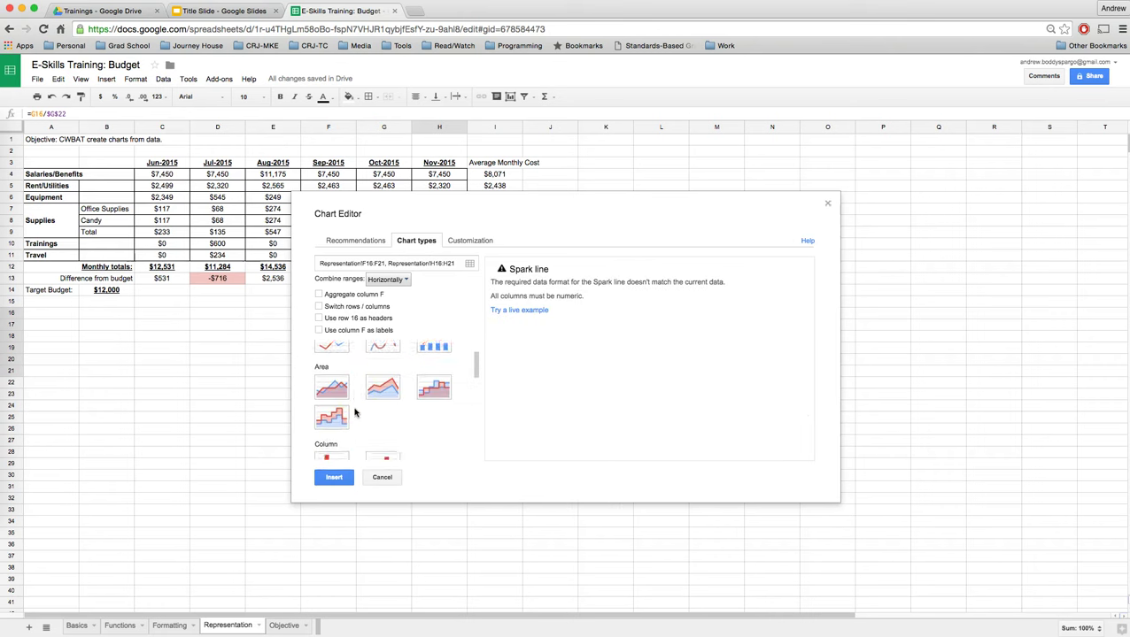
pyautogui.scroll(-5, 346, 407)
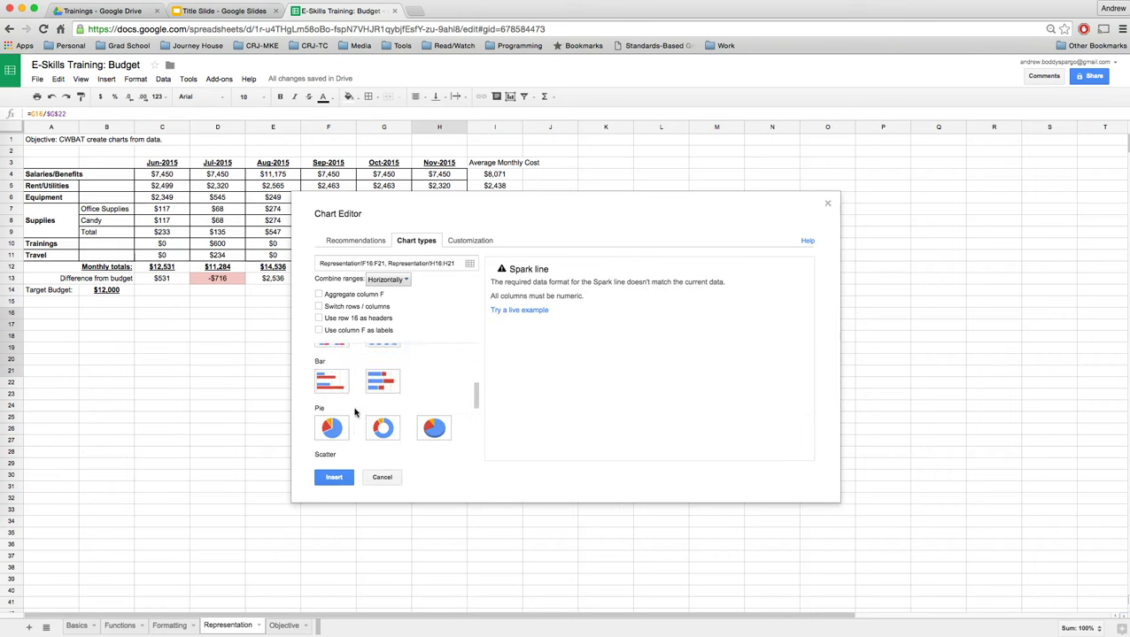
pyautogui.click(328, 366)
pyautogui.scroll(2, 332, 362)
pyautogui.click(334, 358)
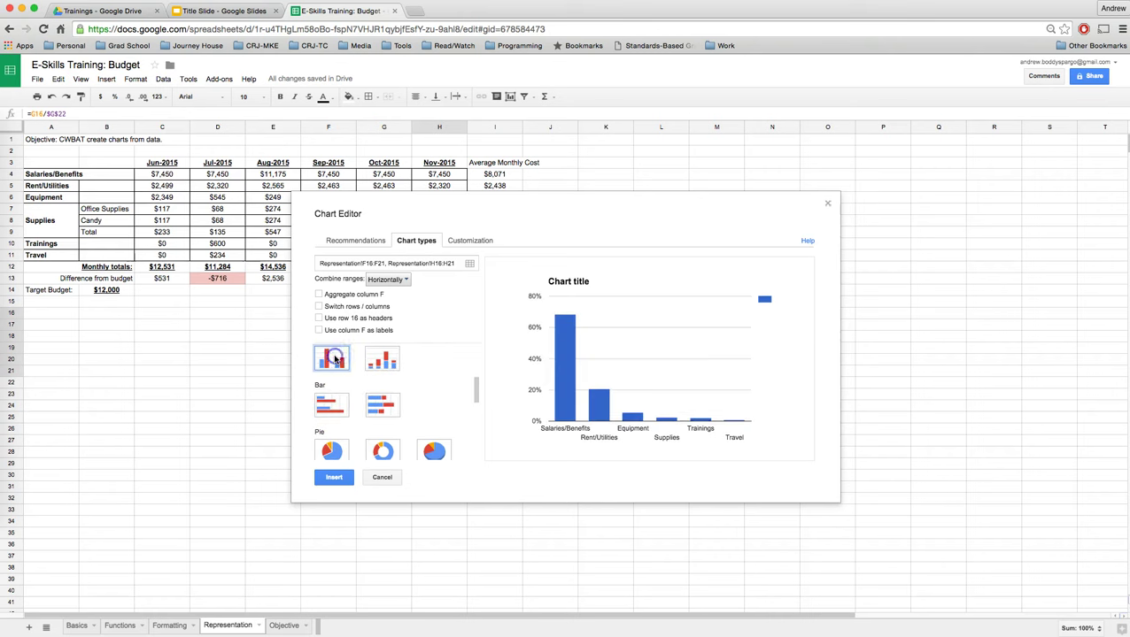
pyautogui.scroll(-1, 323, 376)
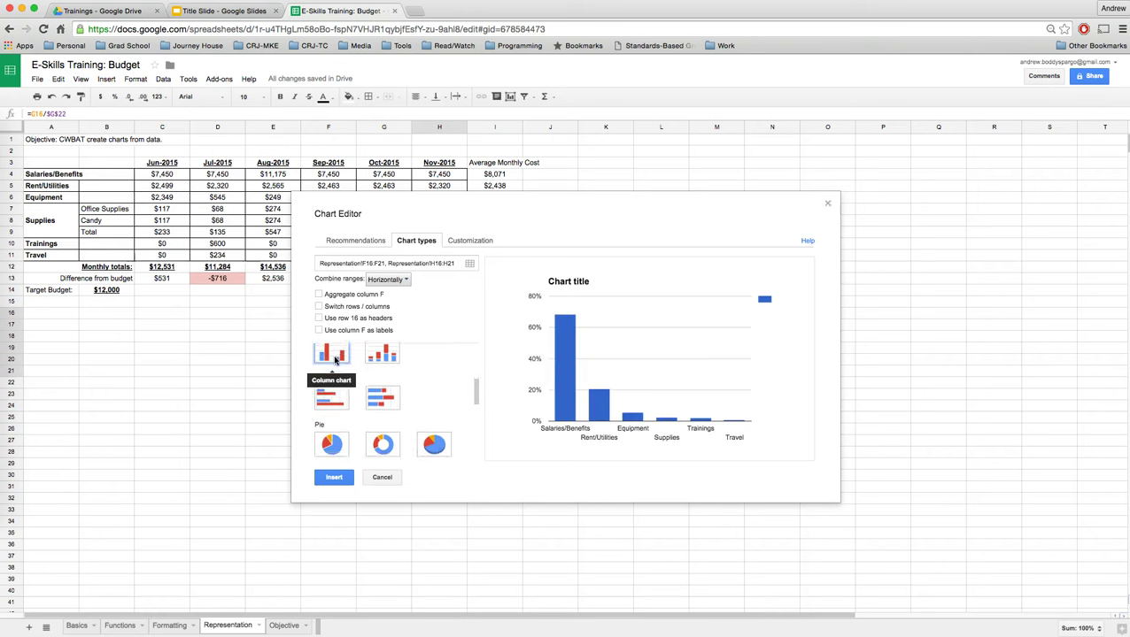
pyautogui.click(330, 444)
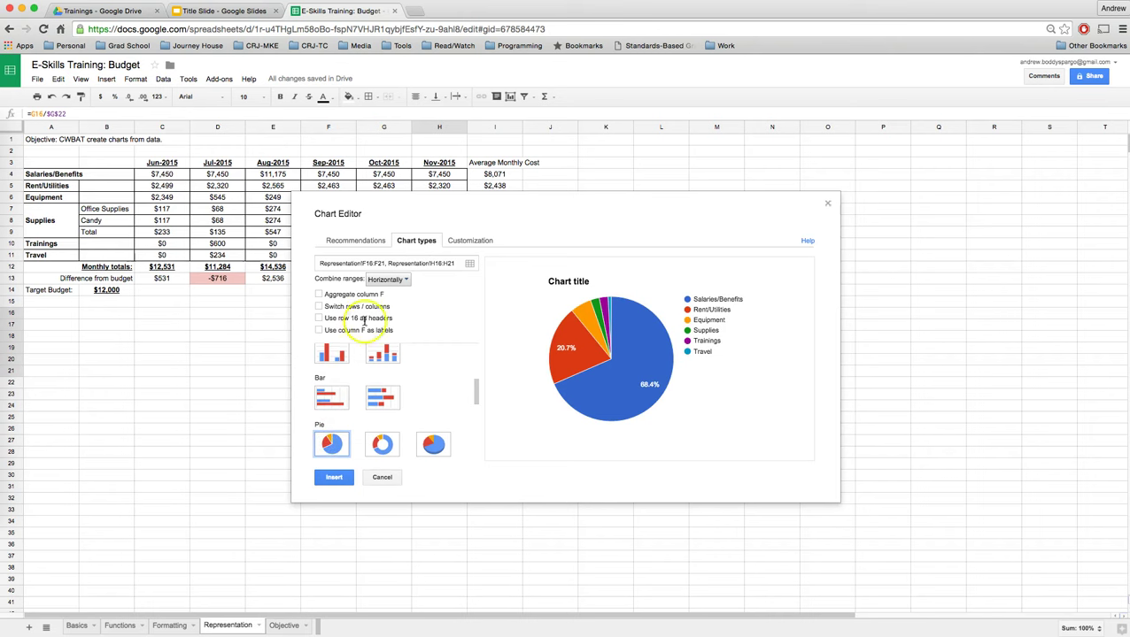
# Title the pie chart 'Budget Category Breakdown'
pyautogui.click(464, 244)
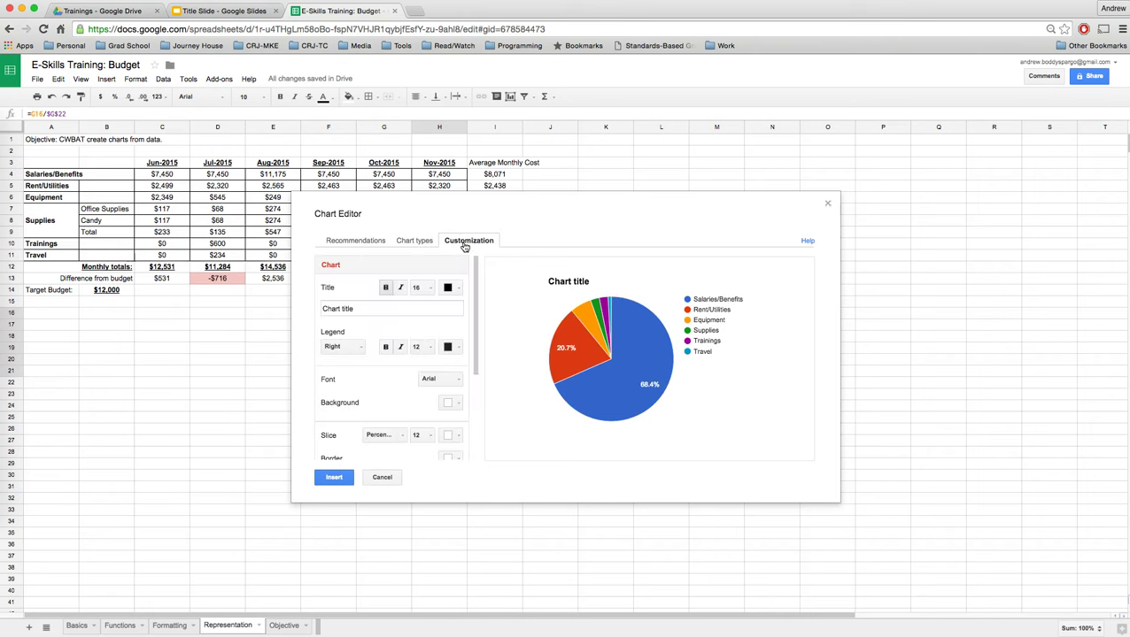
pyautogui.click(377, 309)
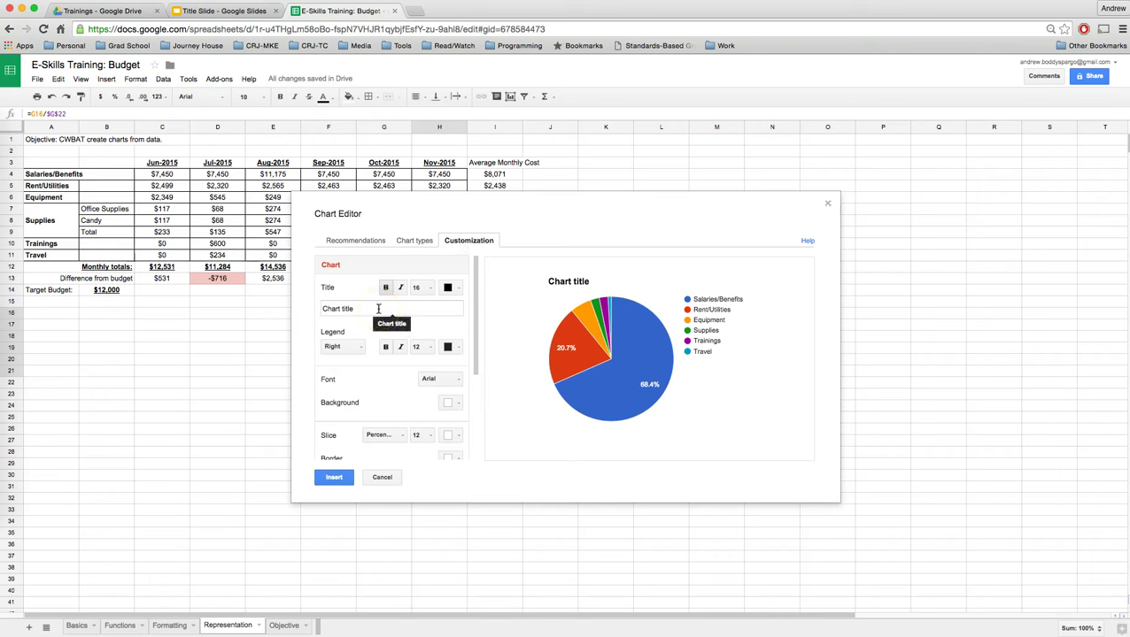
pyautogui.click(378, 309)
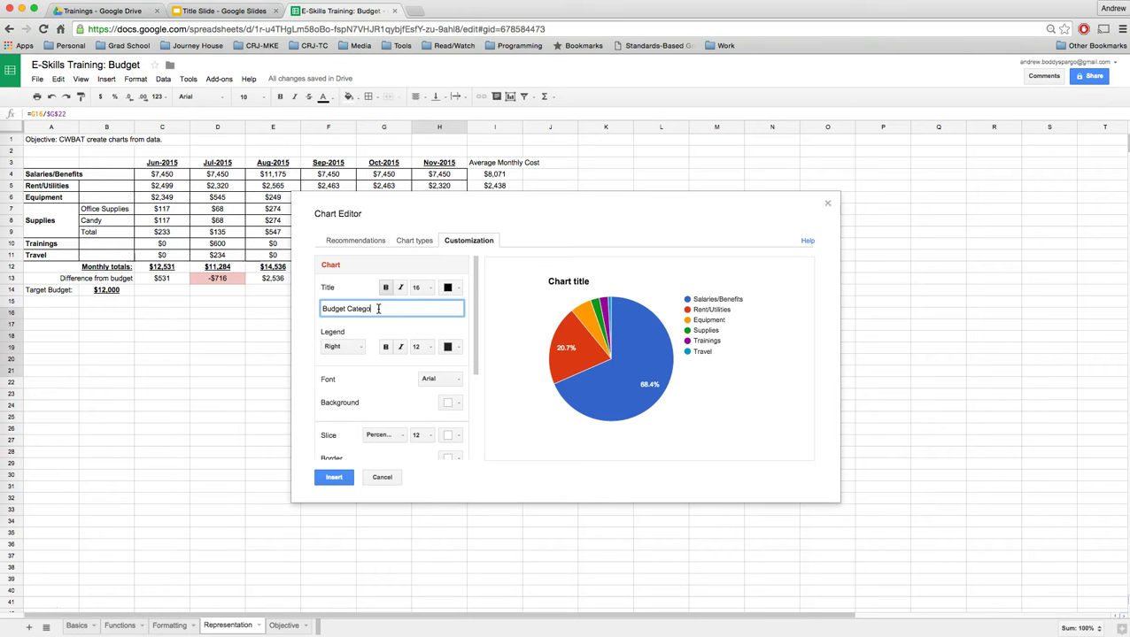
pyautogui.click(371, 328)
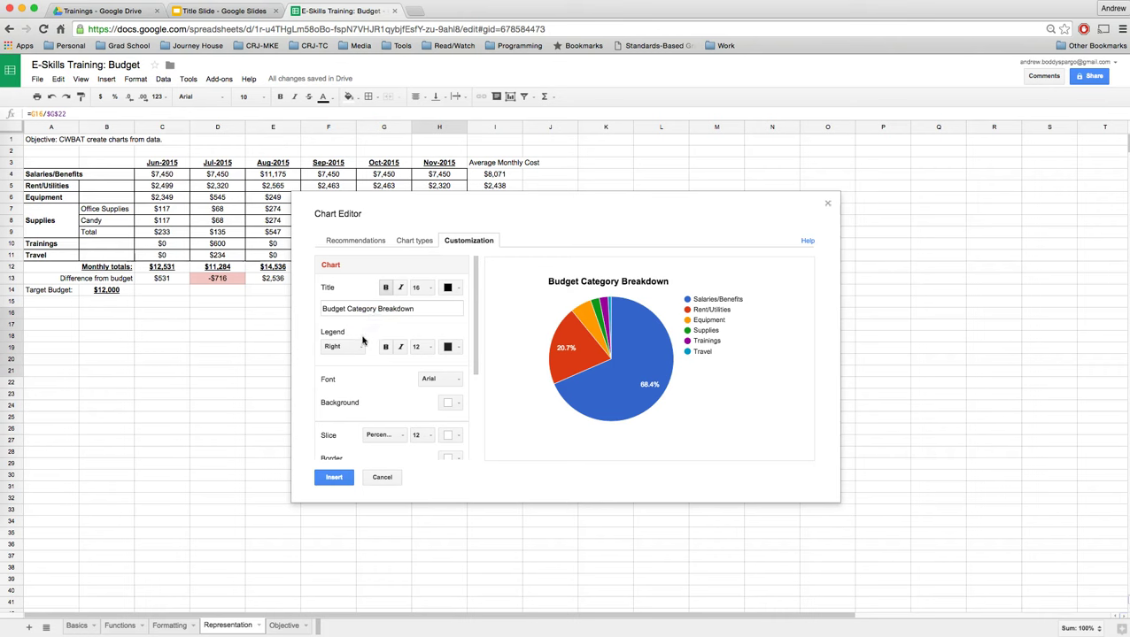
# Try the legend at Bottom, return it to Right, and set legend font size 14
pyautogui.click(360, 347)
pyautogui.click(358, 407)
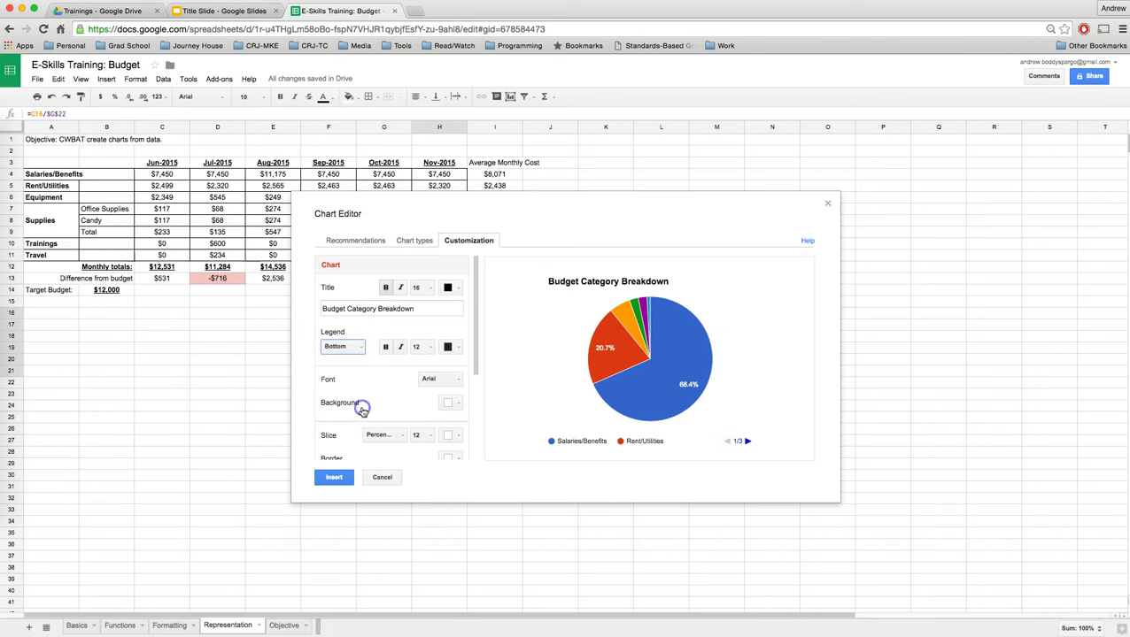
pyautogui.click(353, 352)
pyautogui.click(352, 369)
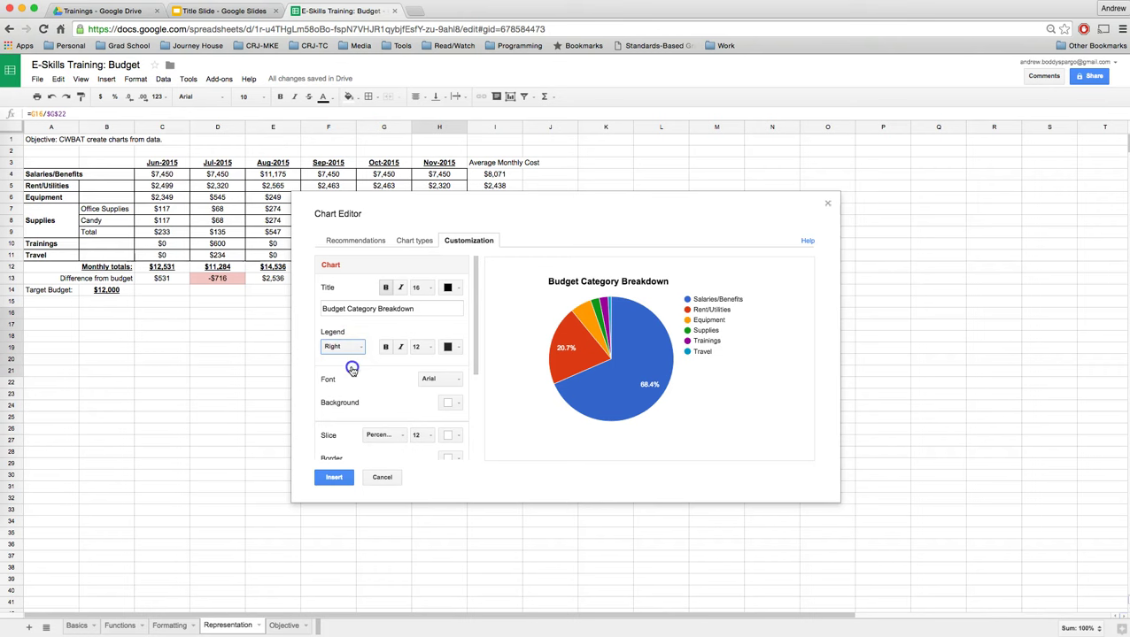
pyautogui.scroll(-1, 359, 354)
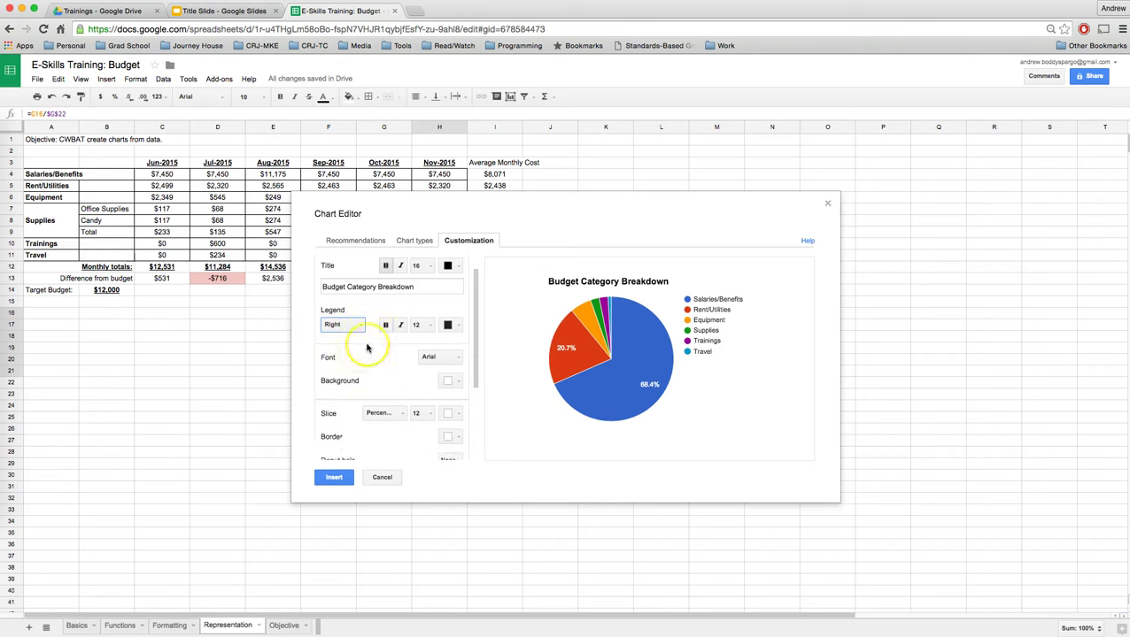
pyautogui.scroll(-1, 388, 364)
pyautogui.click(420, 318)
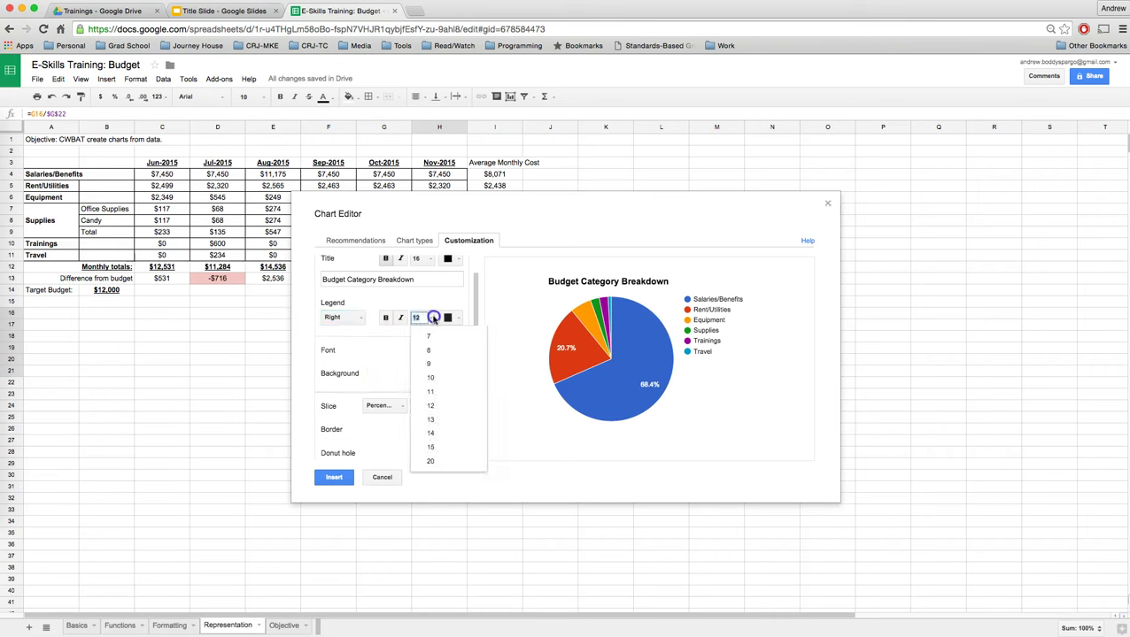
pyautogui.click(437, 434)
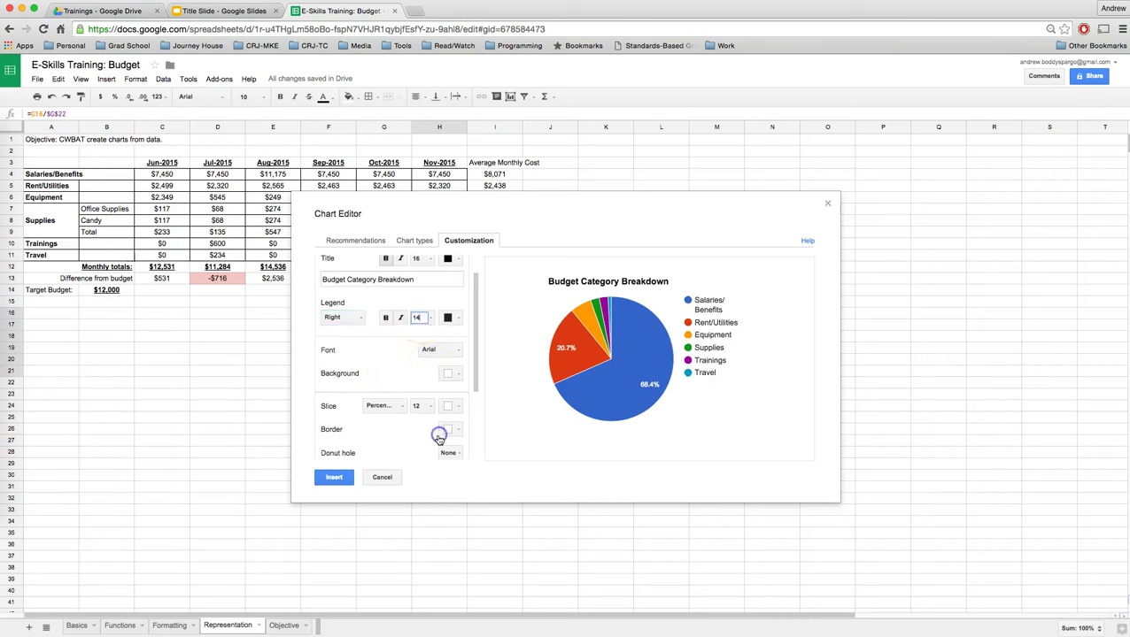
# Compare slice labels shown as rounded values versus precise percentages
pyautogui.scroll(-2, 381, 349)
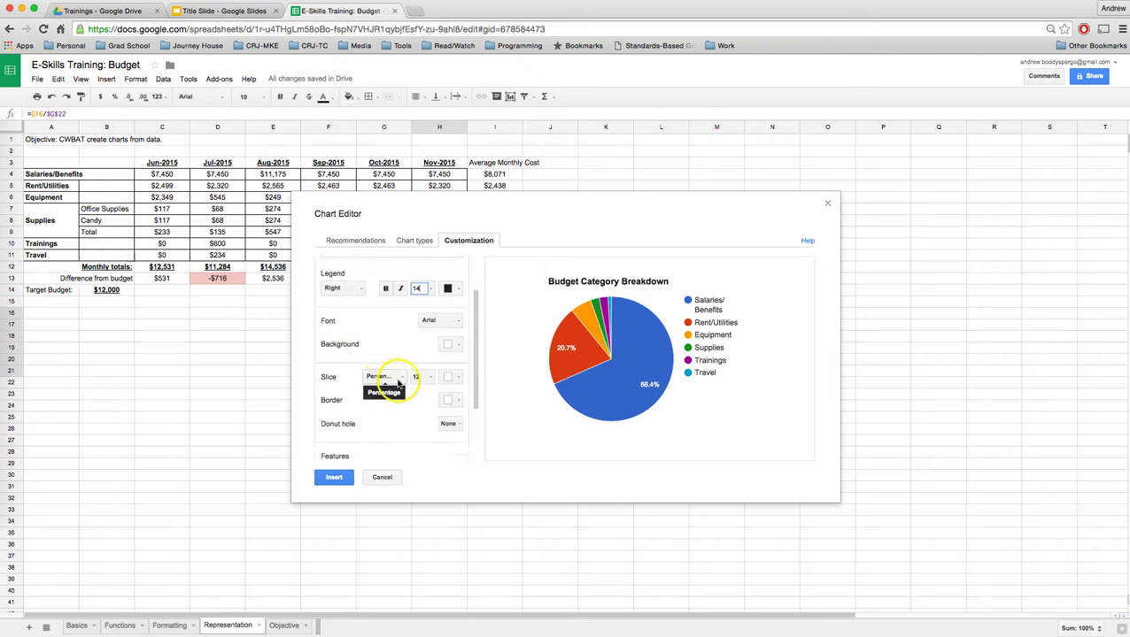
pyautogui.click(400, 379)
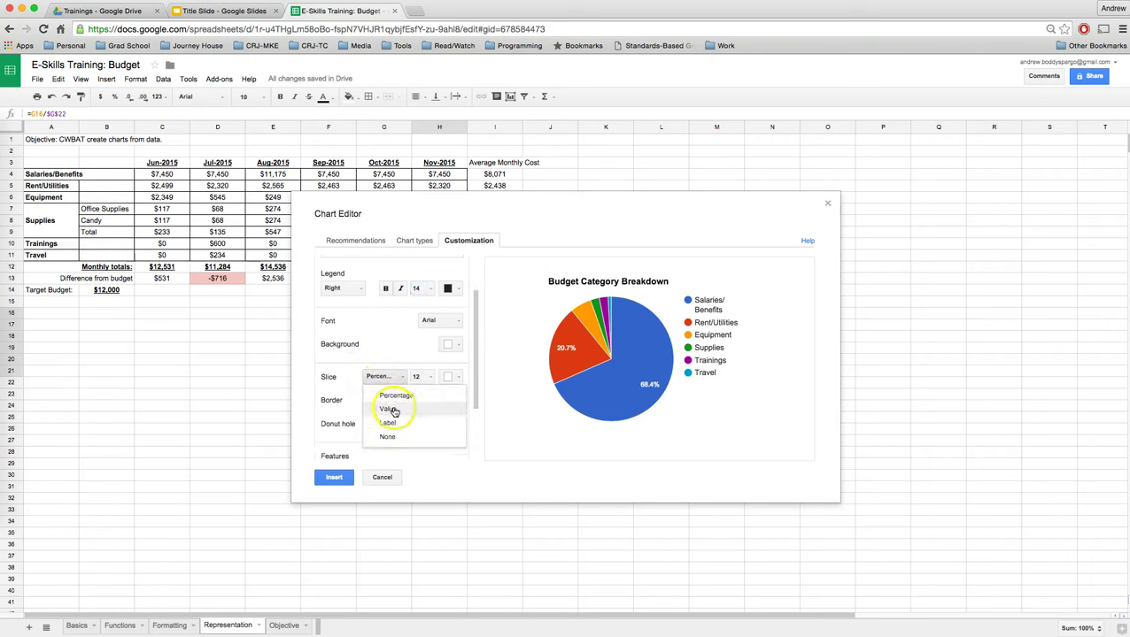
pyautogui.click(394, 409)
pyautogui.click(396, 380)
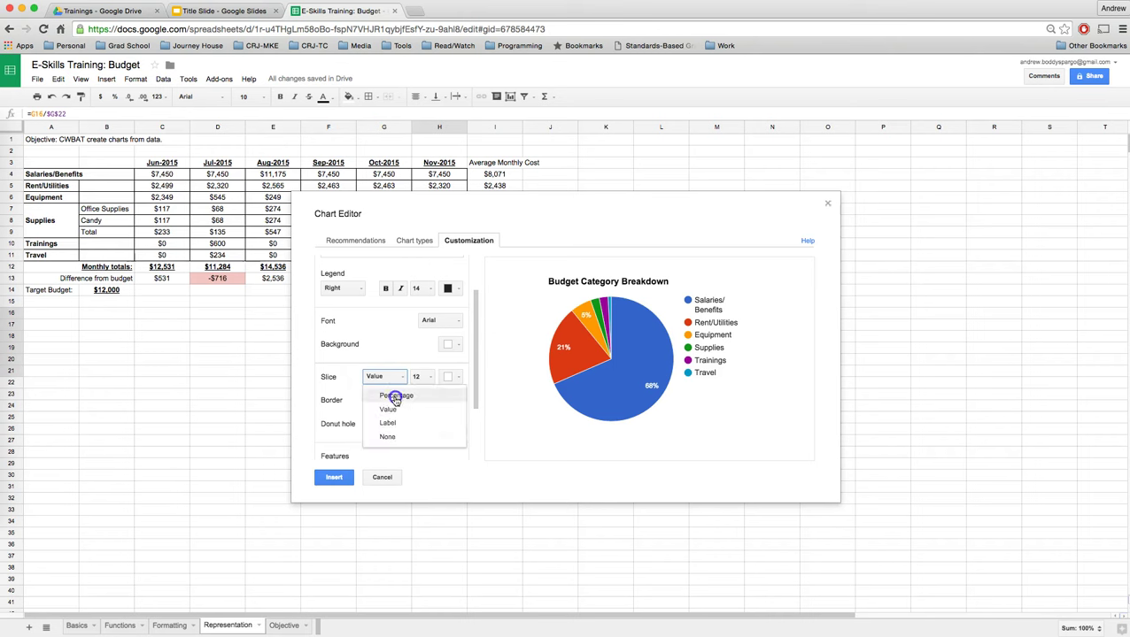
pyautogui.click(395, 396)
pyautogui.click(399, 378)
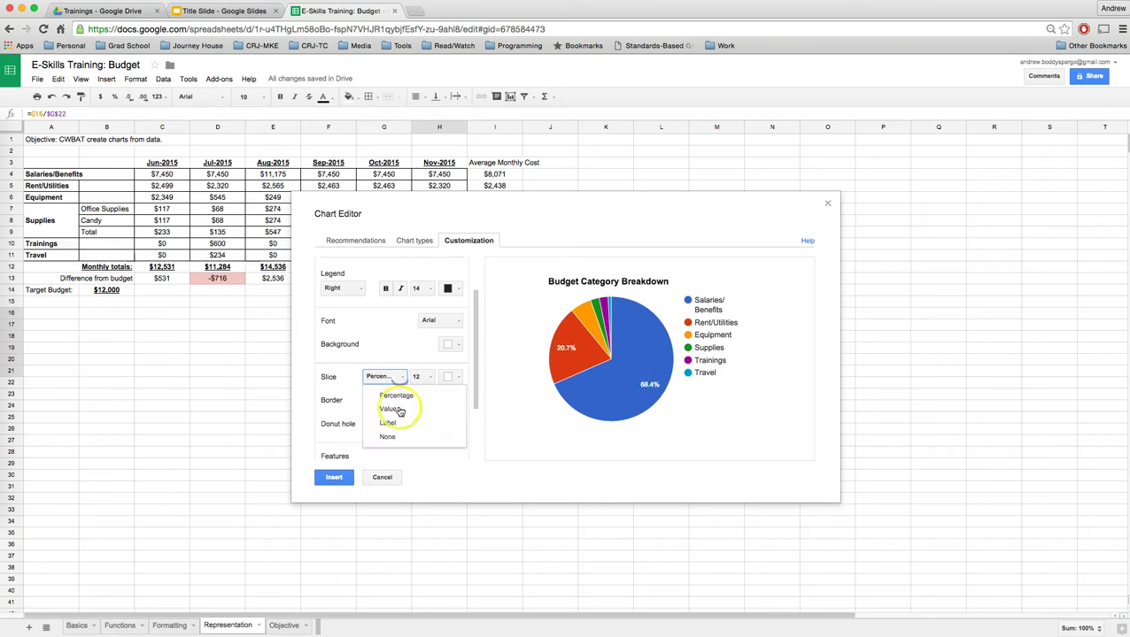
pyautogui.click(399, 413)
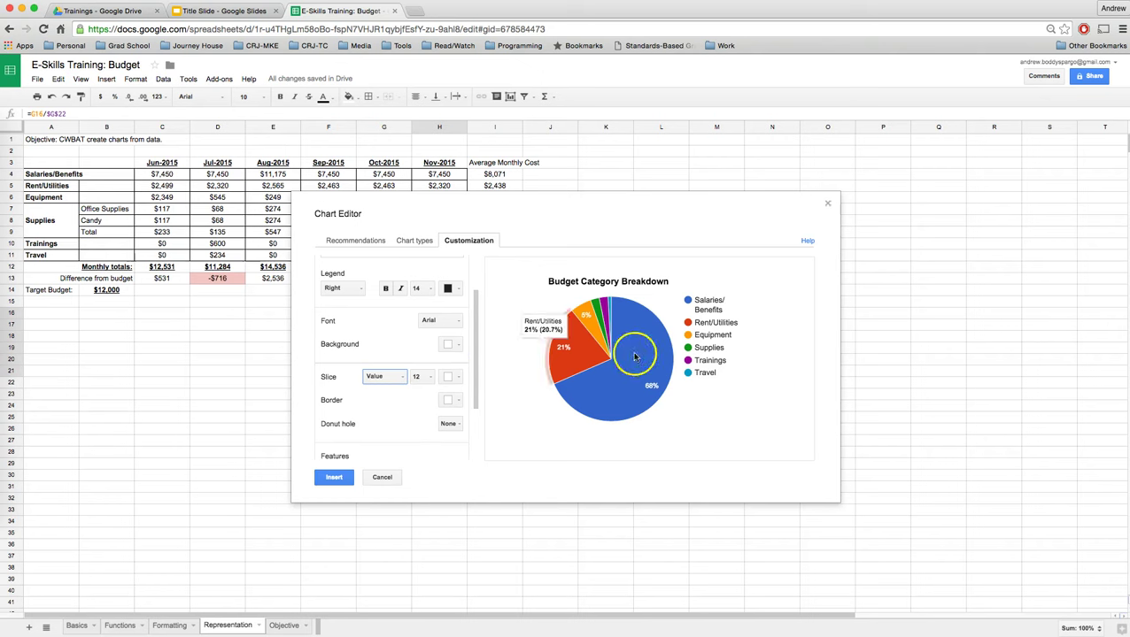
pyautogui.click(399, 380)
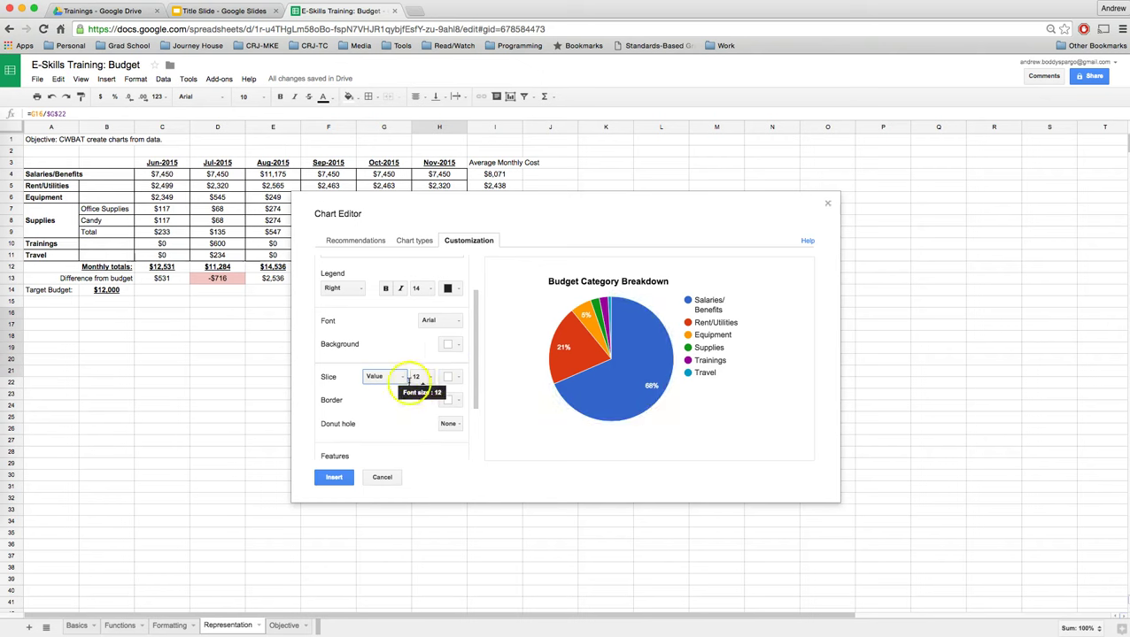
# Make the pie chart 3D and insert it into the Representation sheet
pyautogui.scroll(-2, 403, 397)
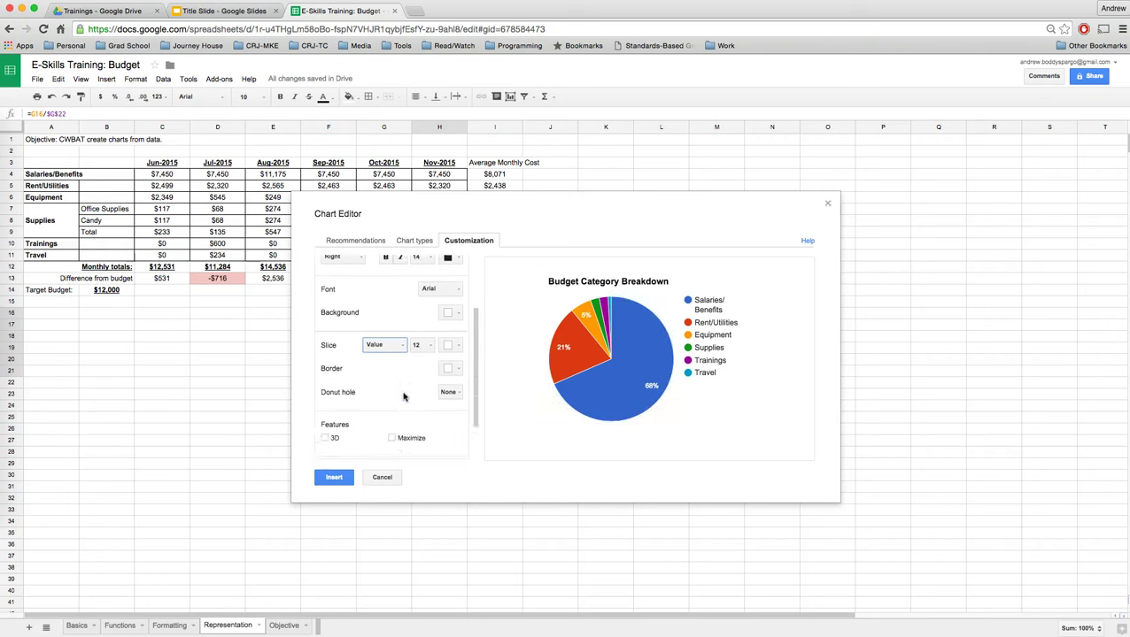
pyautogui.scroll(-2, 376, 398)
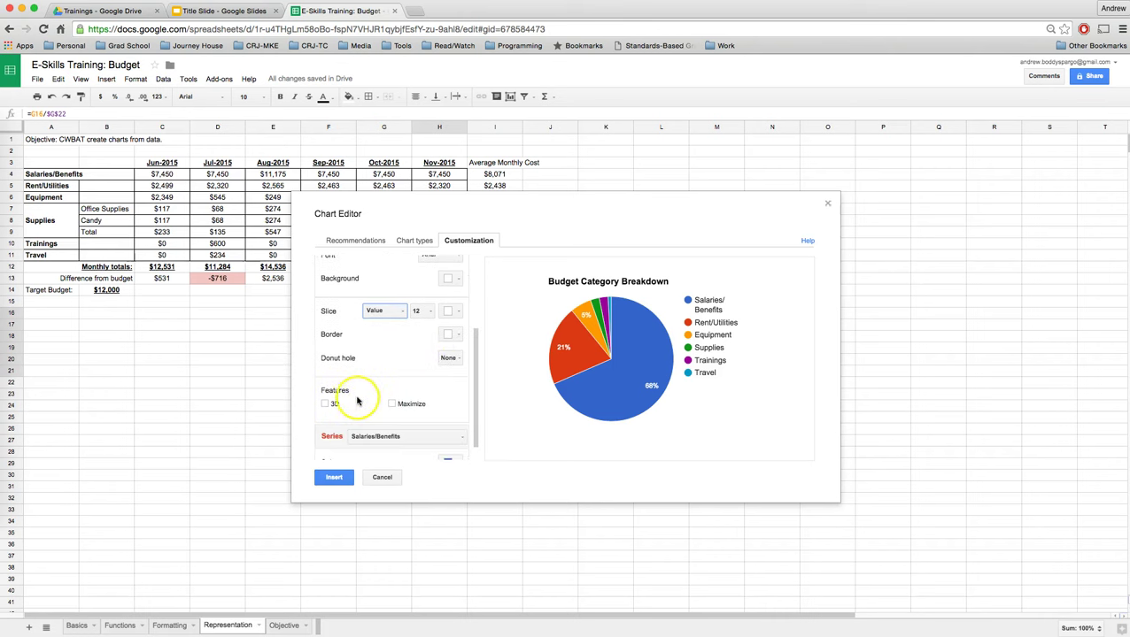
pyautogui.click(323, 405)
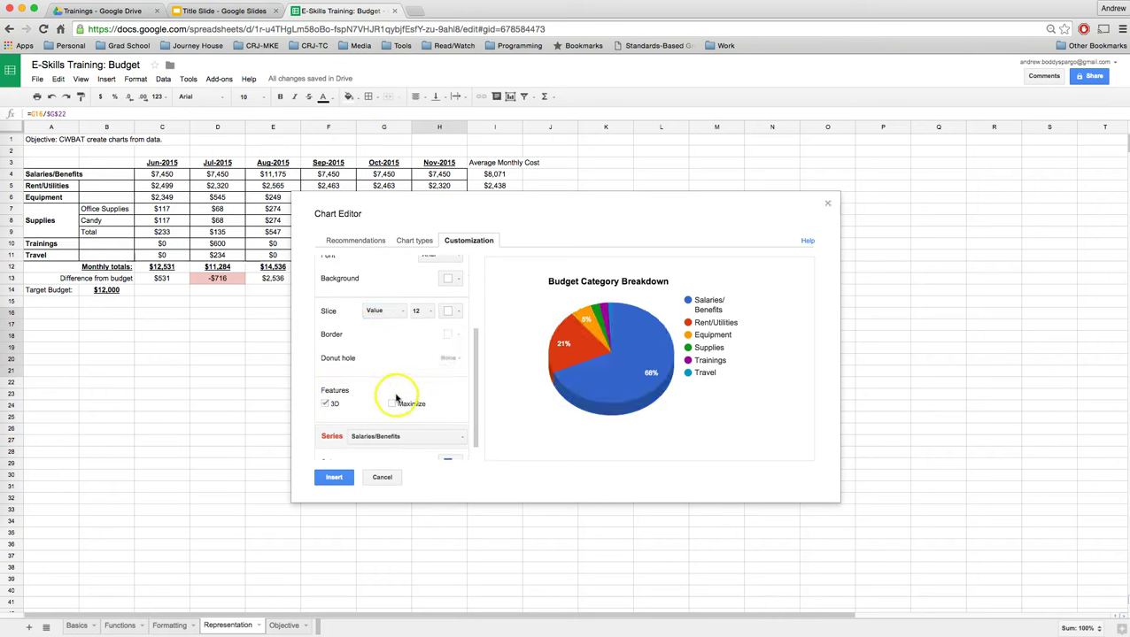
pyautogui.scroll(-1, 386, 397)
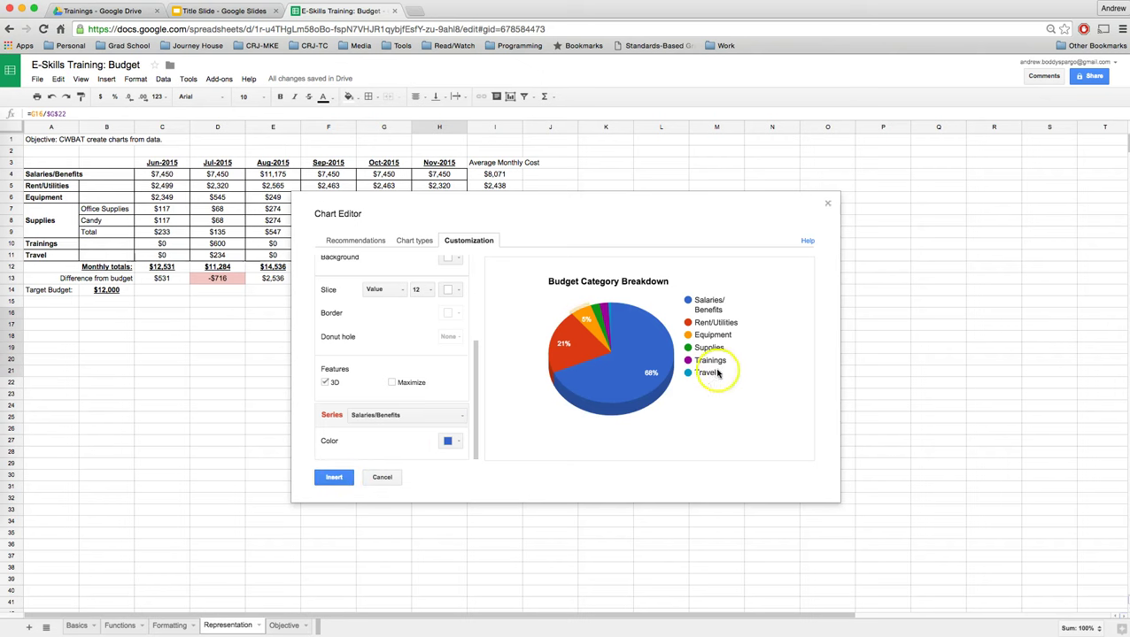
pyautogui.click(332, 478)
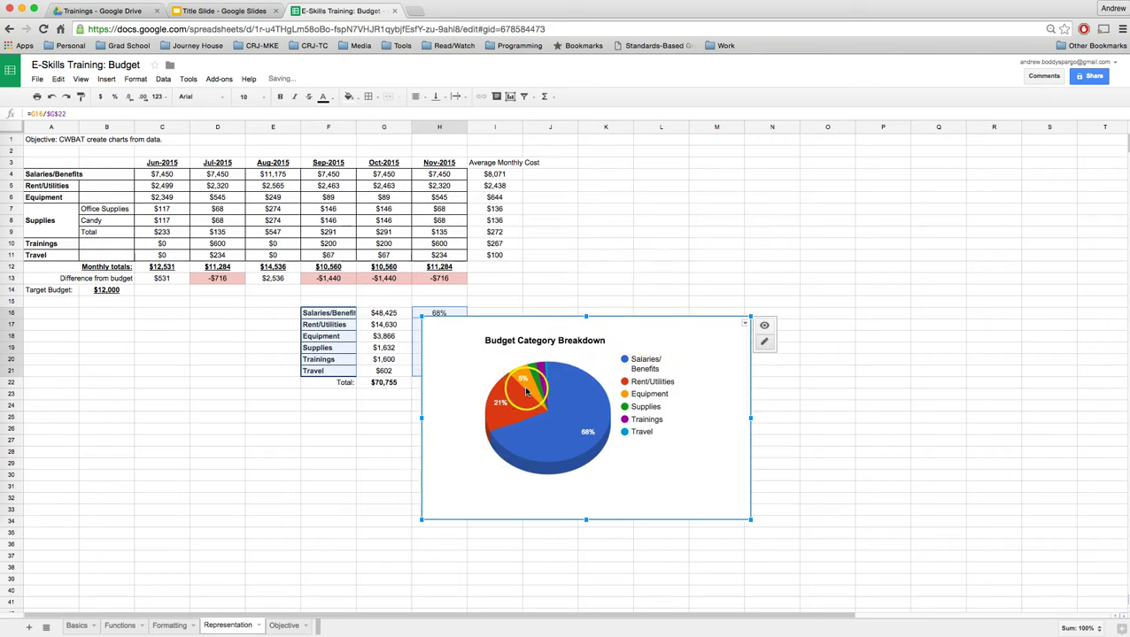
# Place the pie chart beside the percentage table, then test 89% in H16 and undo it
pyautogui.moveTo(648, 325); pyautogui.dragTo(704, 284)
pyautogui.click(438, 445)
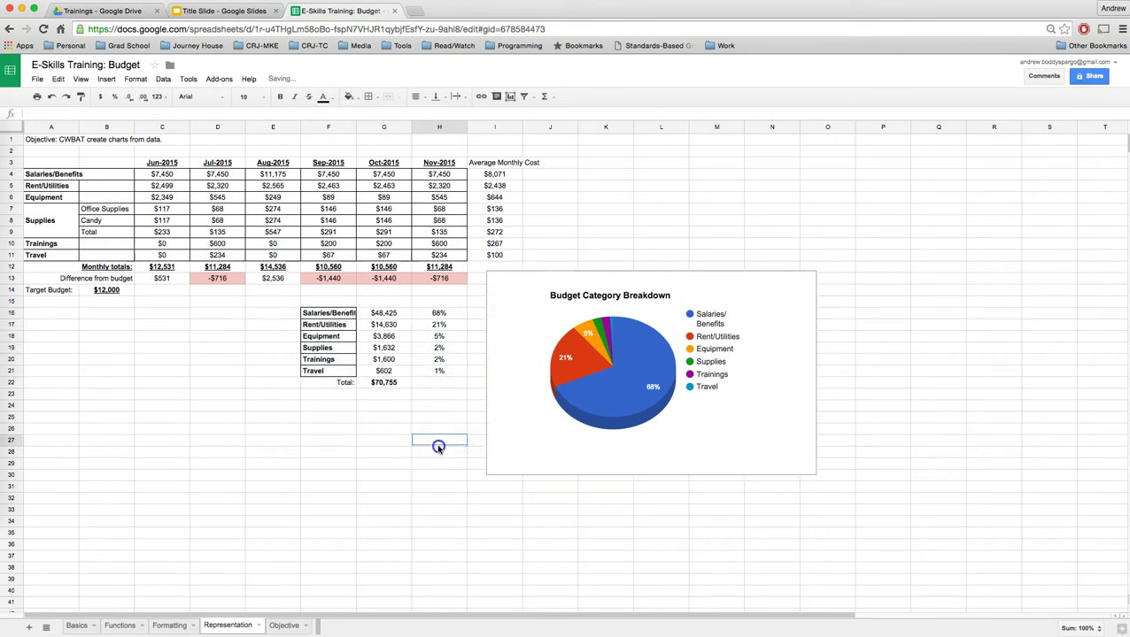
pyautogui.click(440, 312)
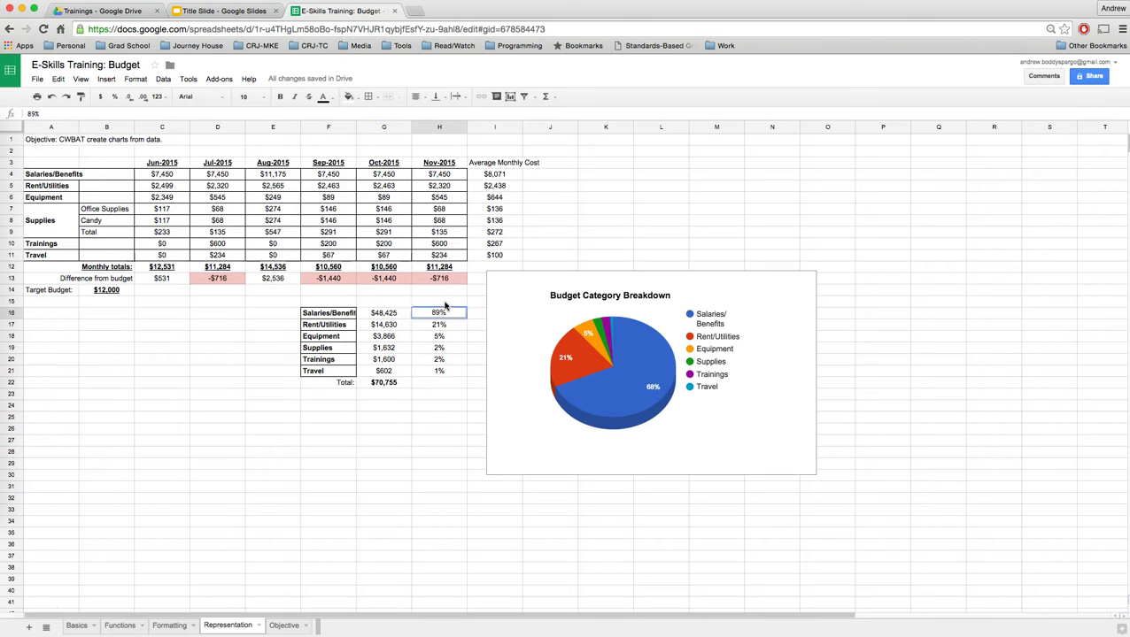
pyautogui.press('Return')
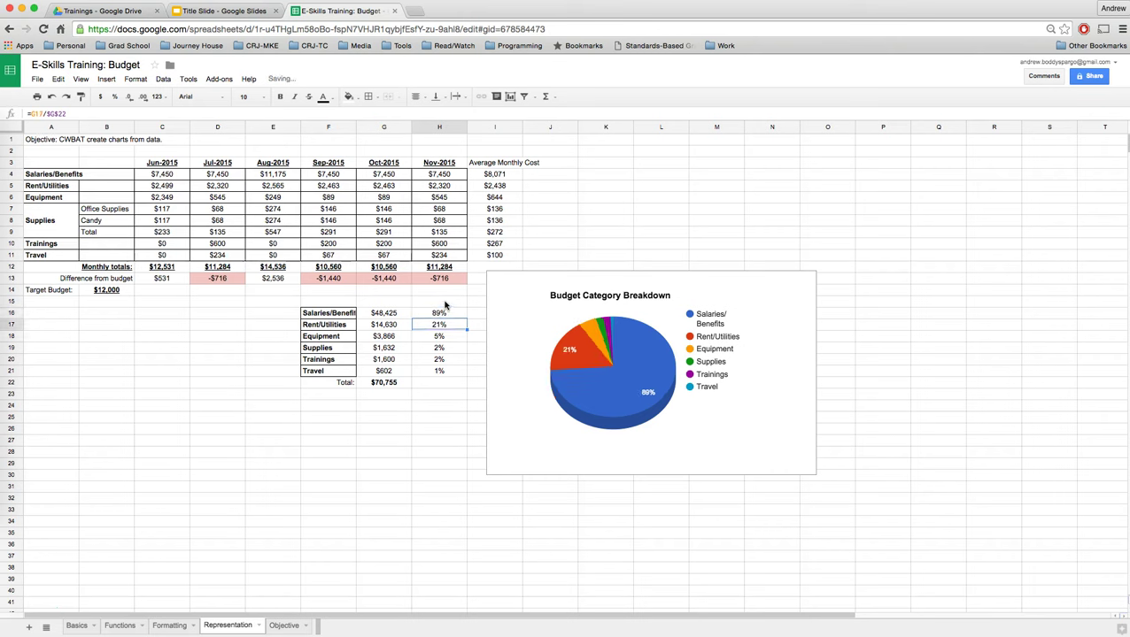
pyautogui.click(52, 96)
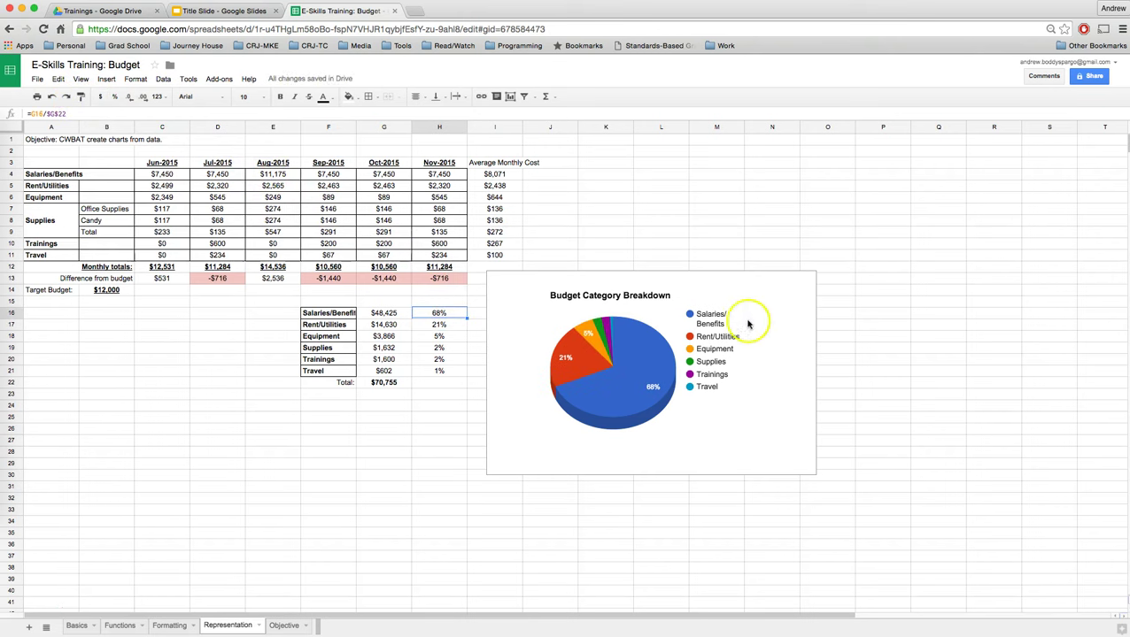
# Nudge the pie chart slightly down and to the left
pyautogui.click(681, 293)
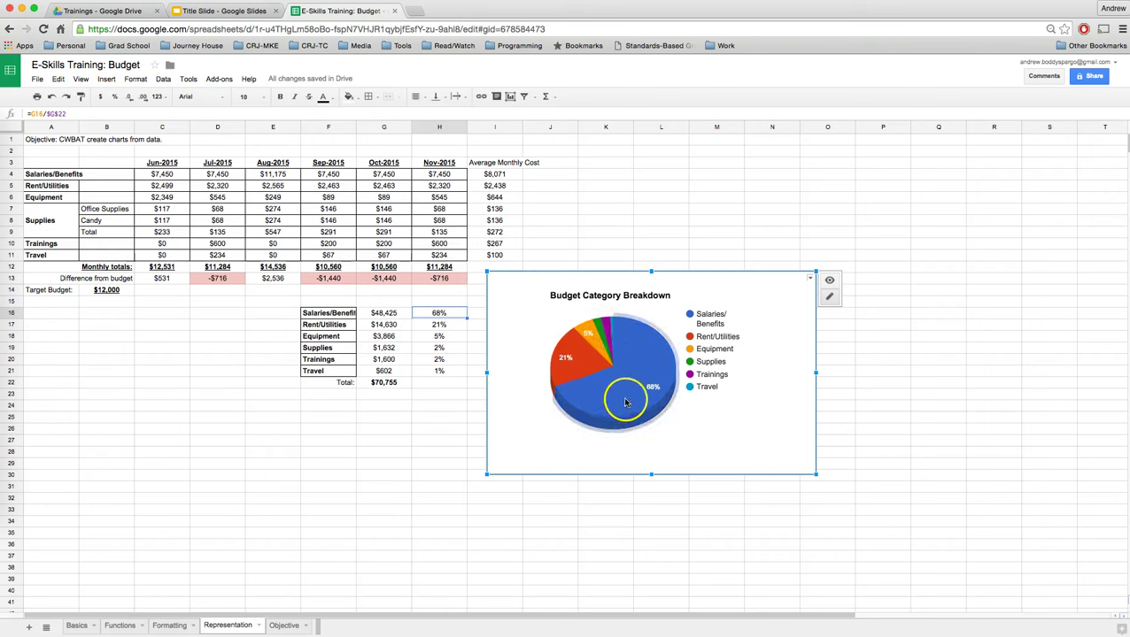
pyautogui.click(453, 417)
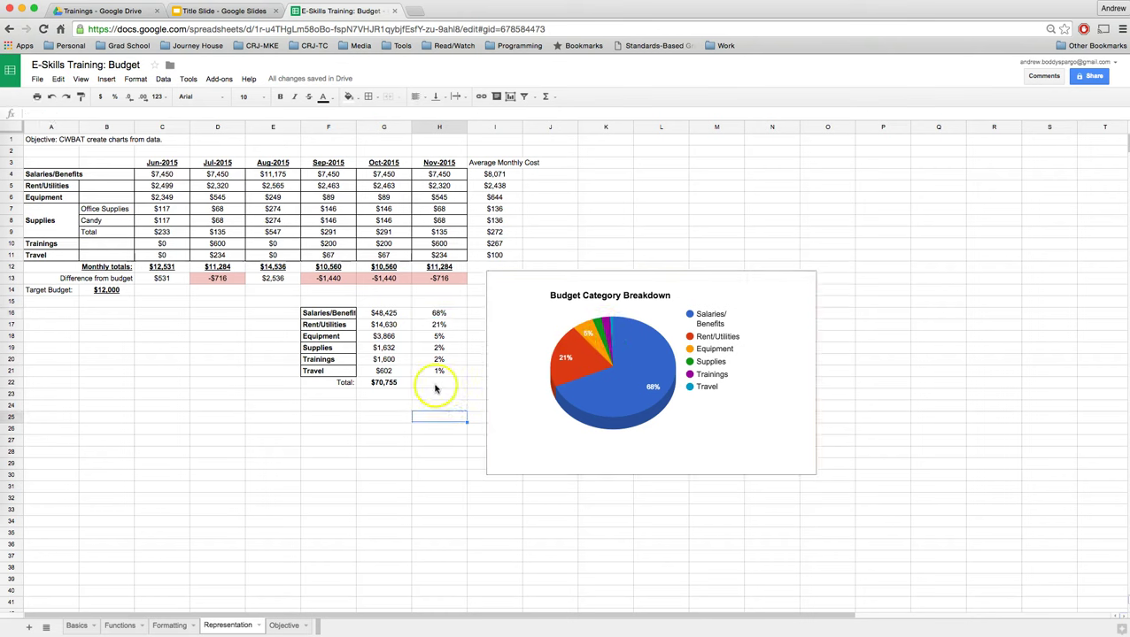
pyautogui.click(745, 298)
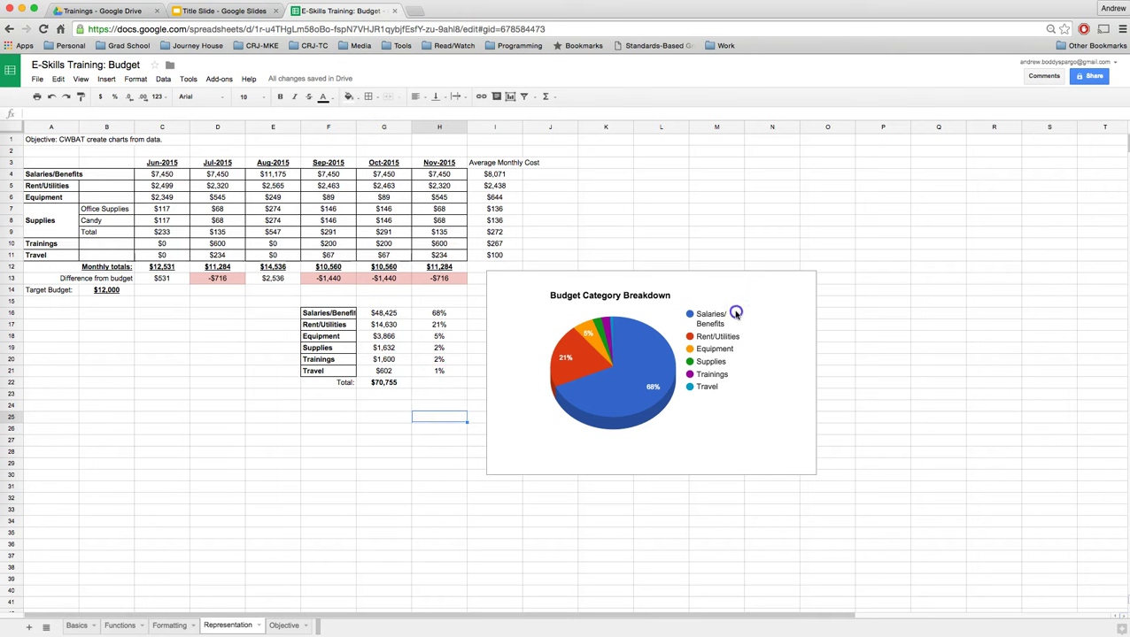
pyautogui.moveTo(735, 313); pyautogui.dragTo(726, 331)
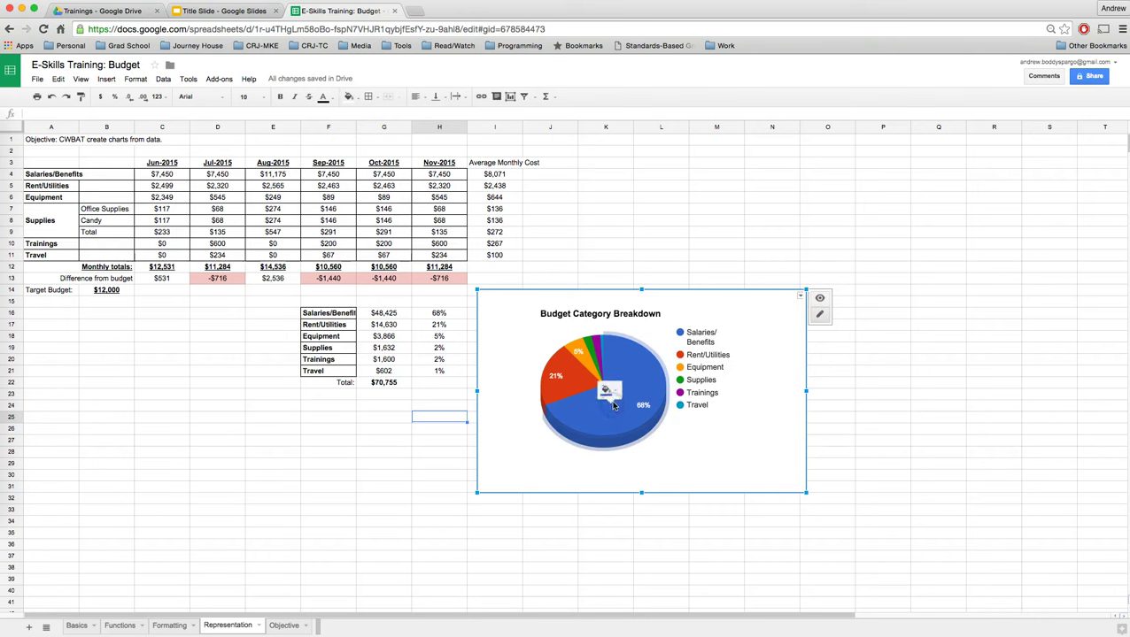
# Recolour the Rent/Utilities slice yellow, then undo to restore red
pyautogui.click(557, 372)
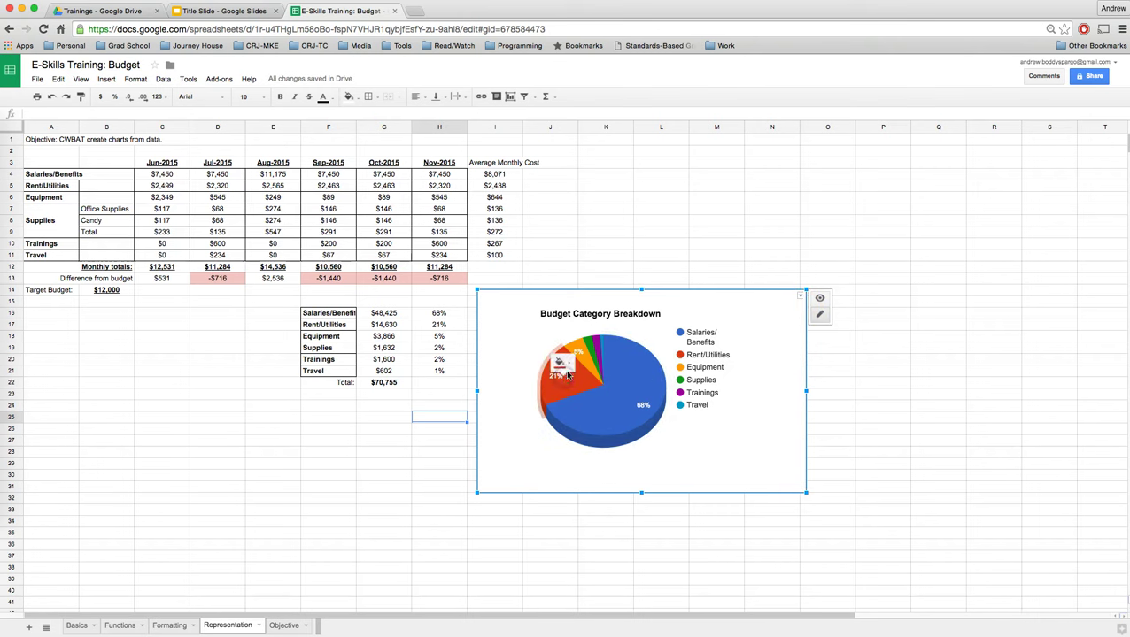
pyautogui.click(567, 363)
pyautogui.click(571, 363)
pyautogui.click(571, 363)
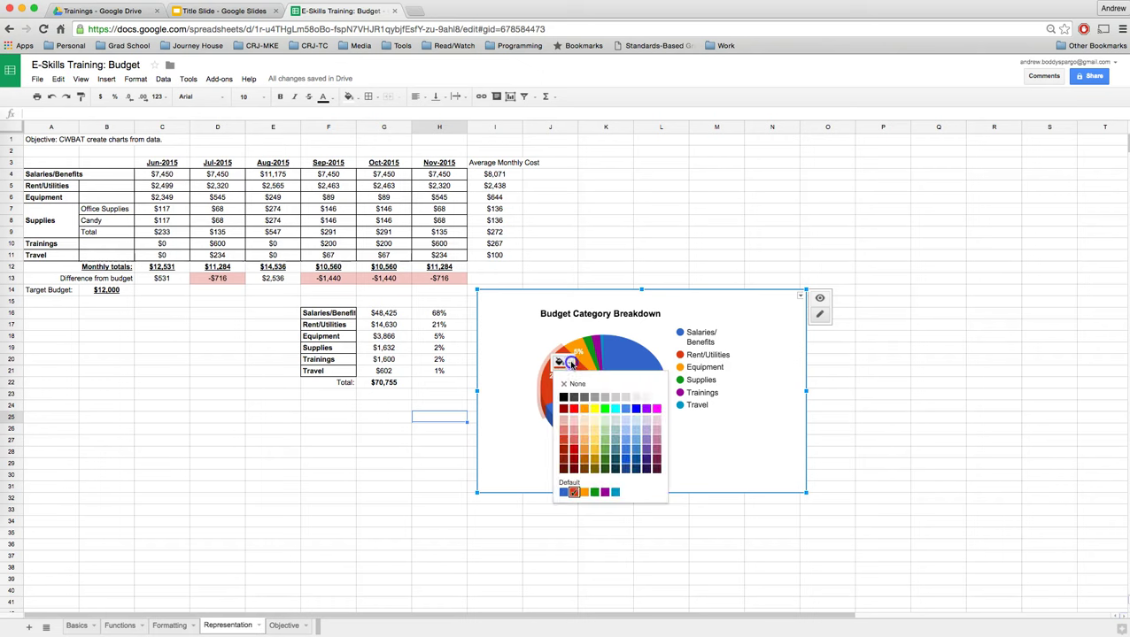
pyautogui.click(595, 410)
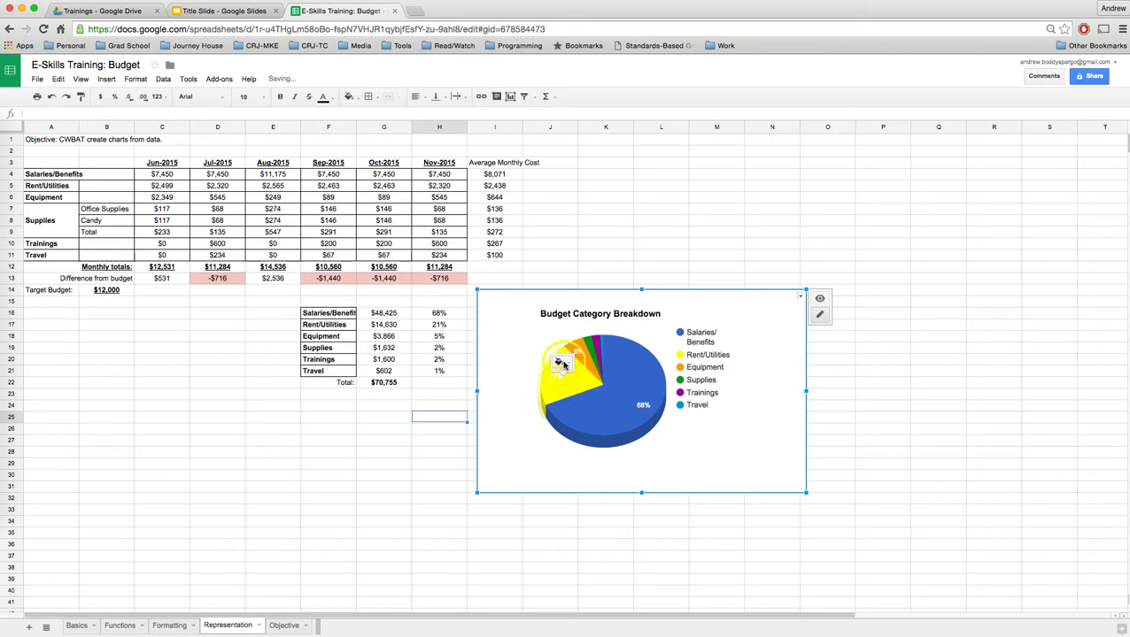
pyautogui.click(51, 96)
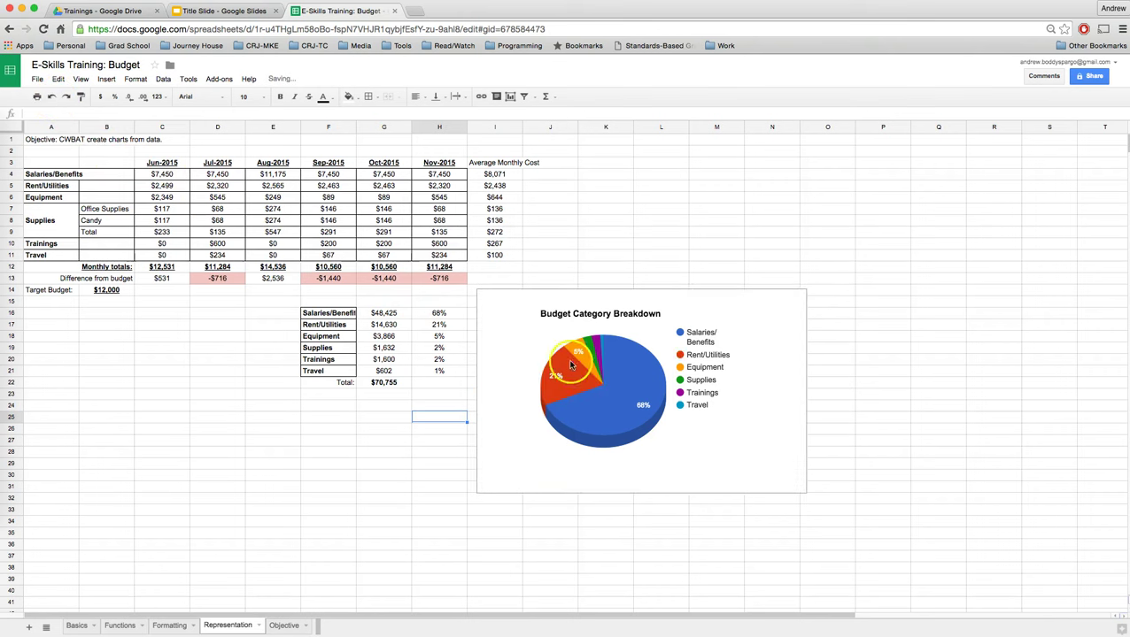
# Open Advanced edit for the pie chart, cancel it, and reopen the chart options menu
pyautogui.click(743, 316)
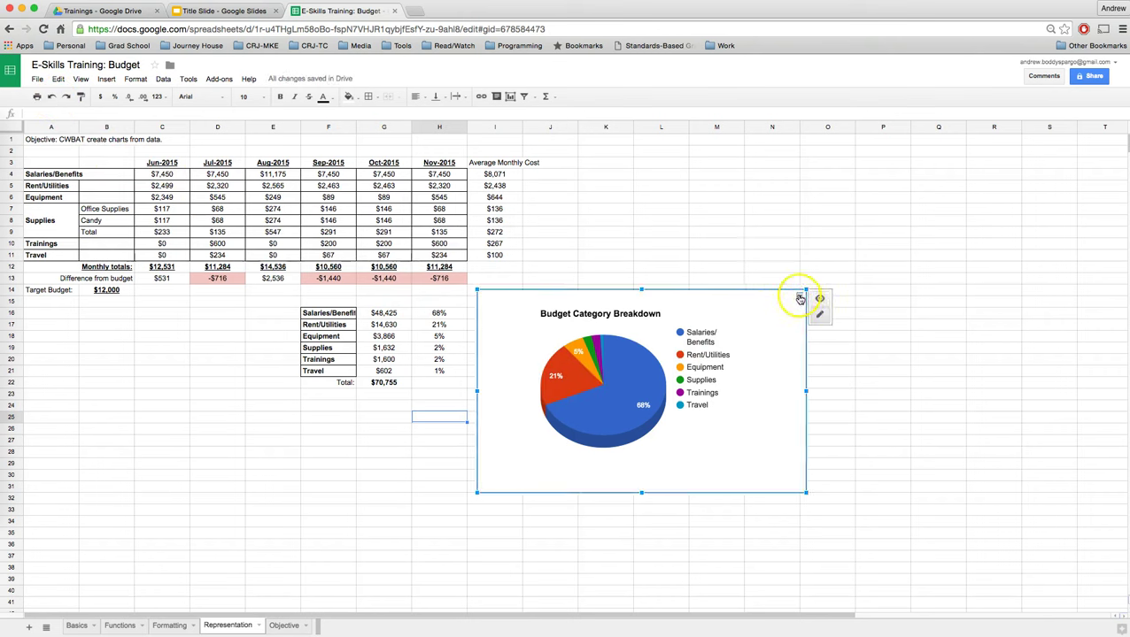
pyautogui.click(799, 297)
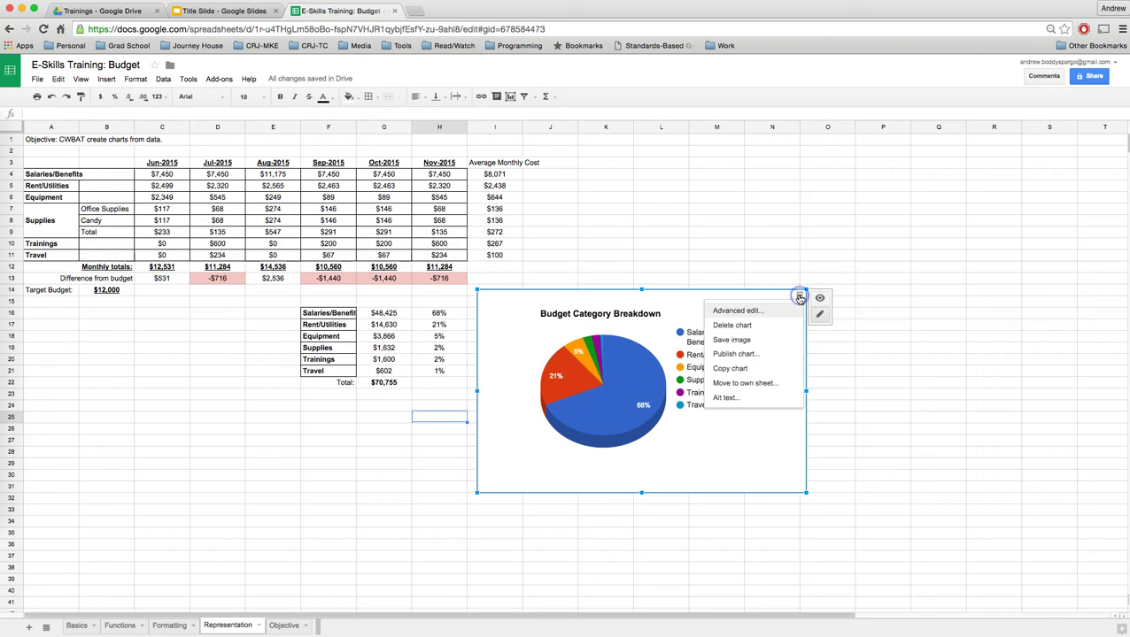
pyautogui.click(747, 311)
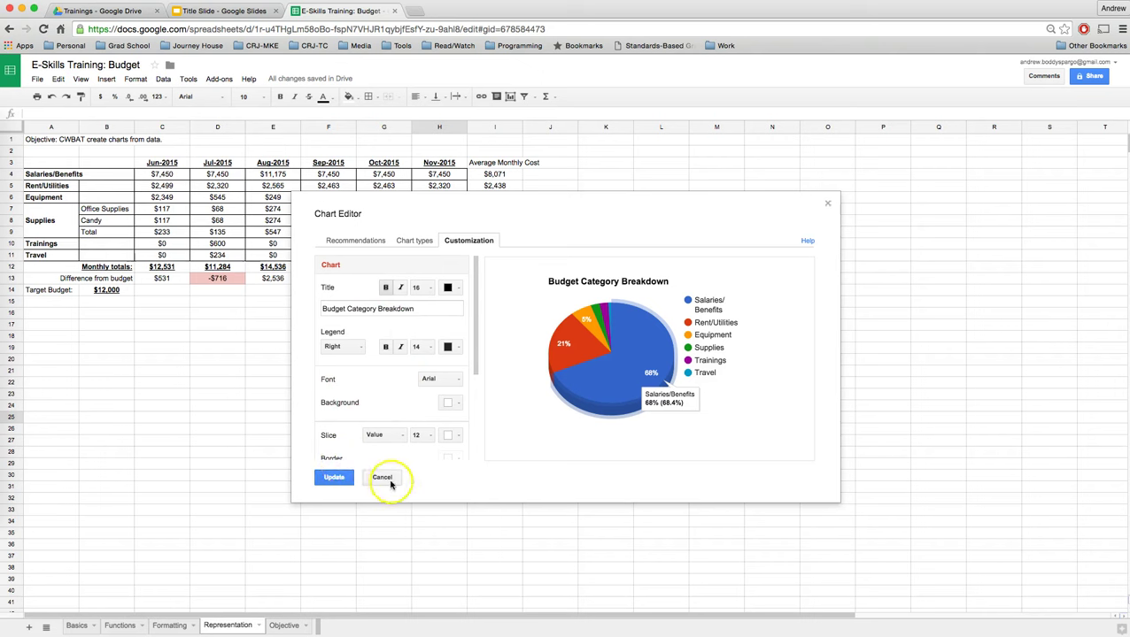
pyautogui.click(383, 478)
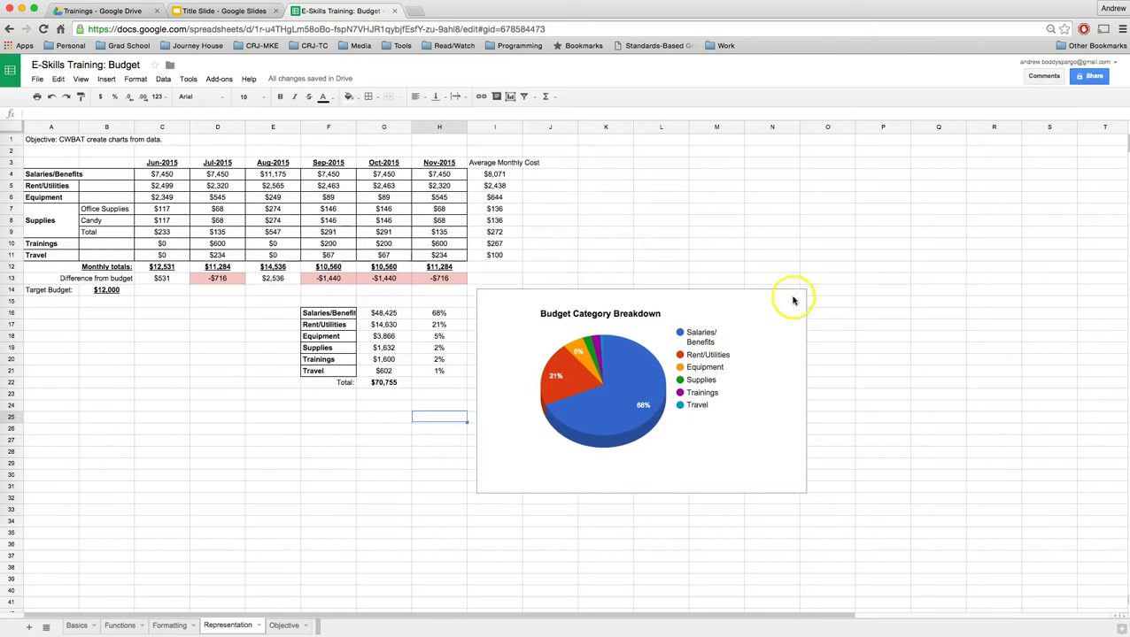
pyautogui.click(789, 307)
pyautogui.click(801, 298)
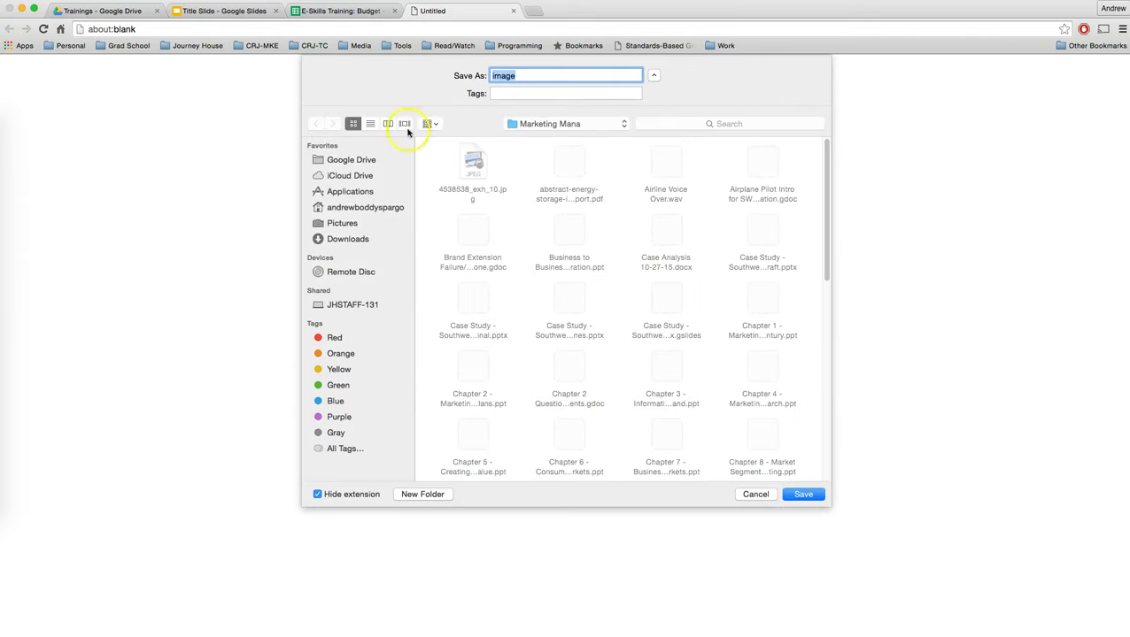
# Save the chart as image.png in Downloads and open it from the download shelf
pyautogui.click(335, 239)
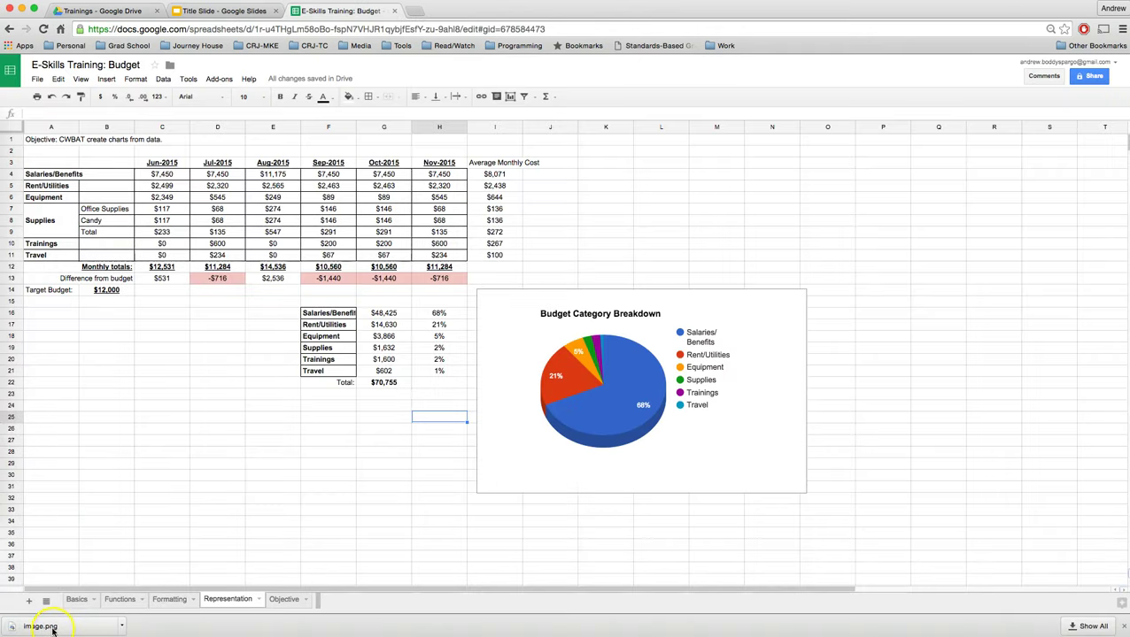
pyautogui.click(51, 627)
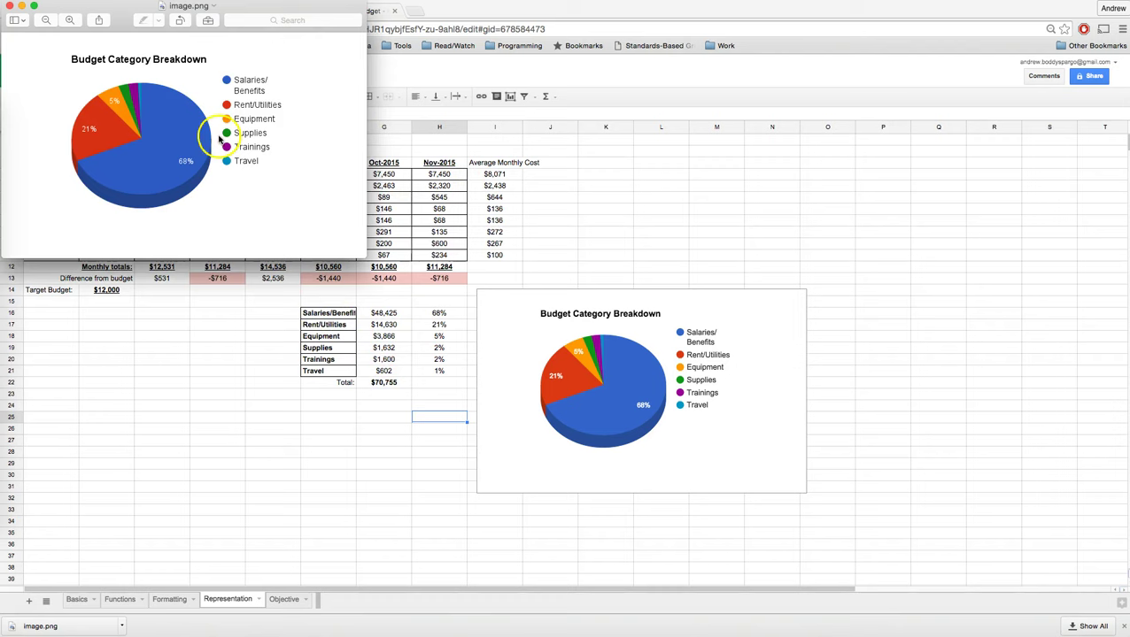
# Centre the image.png Preview window, check the 3D chart, and close it
pyautogui.moveTo(191, 11); pyautogui.dragTo(437, 81)
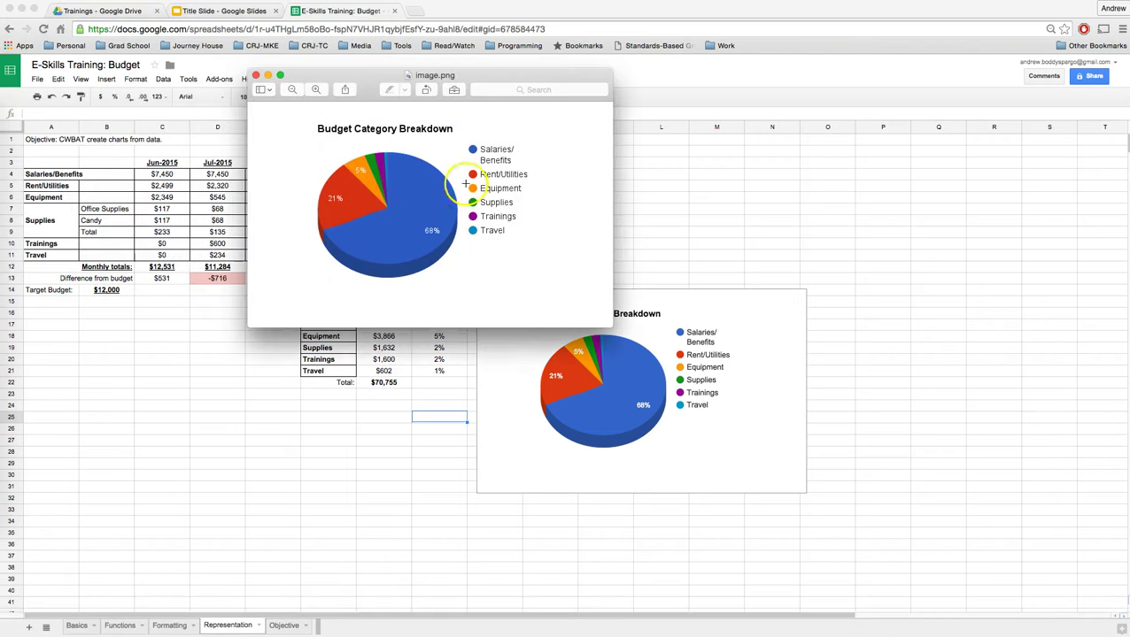
pyautogui.click(257, 74)
# Bring up the pie chart's context menu and toggle quick edit mode on and off
pyautogui.click(529, 319)
pyautogui.rightClick(529, 321)
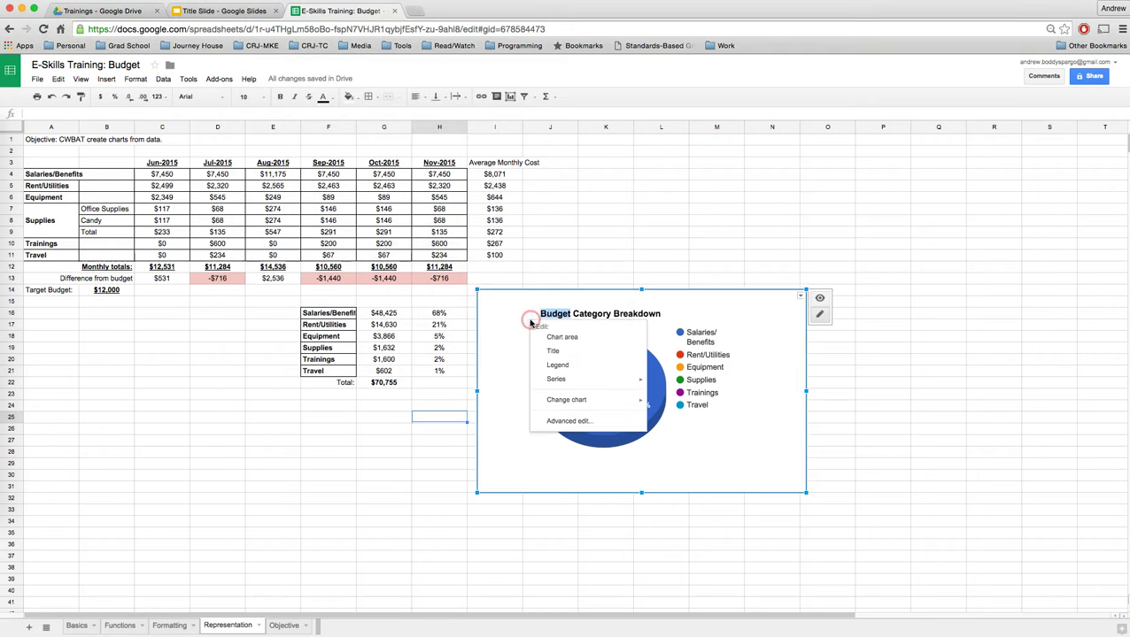
pyautogui.rightClick(505, 349)
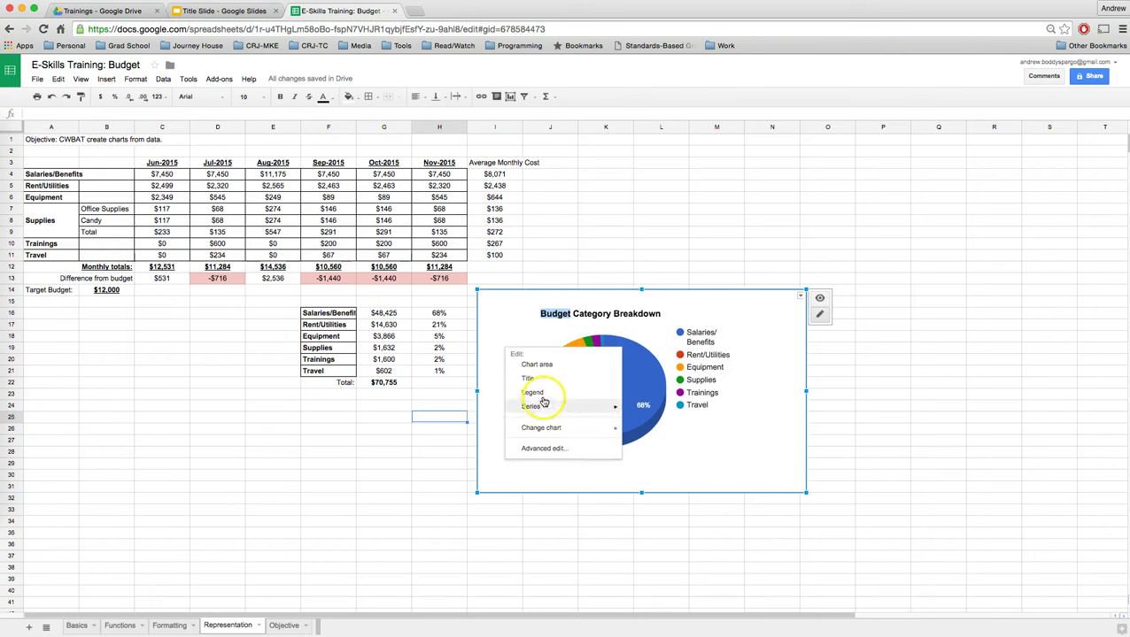
pyautogui.click(775, 445)
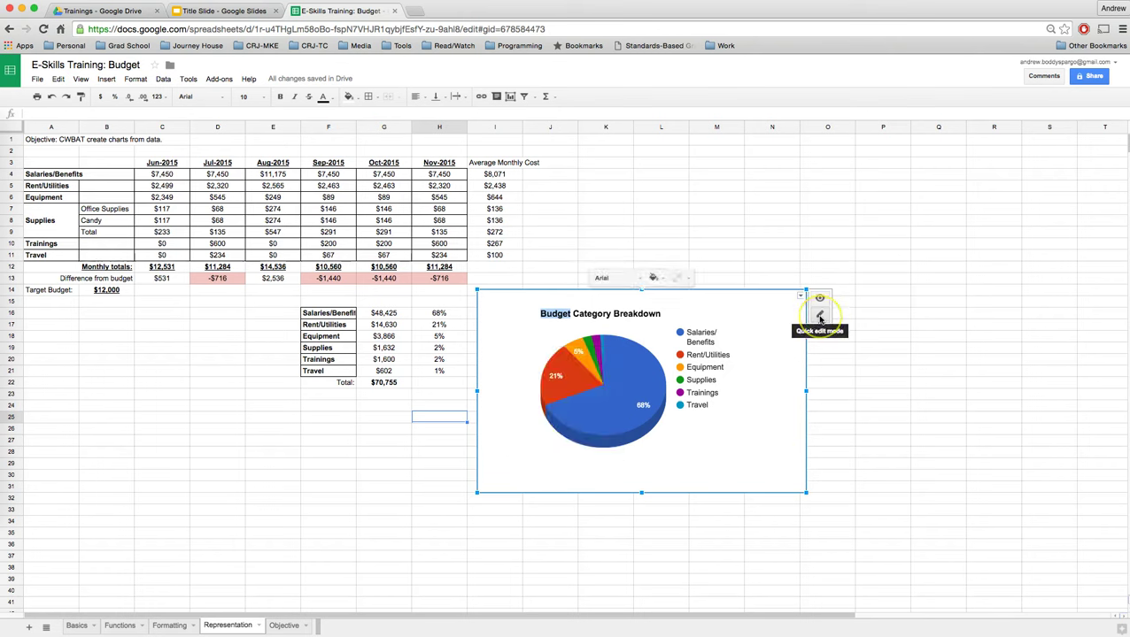
pyautogui.click(820, 316)
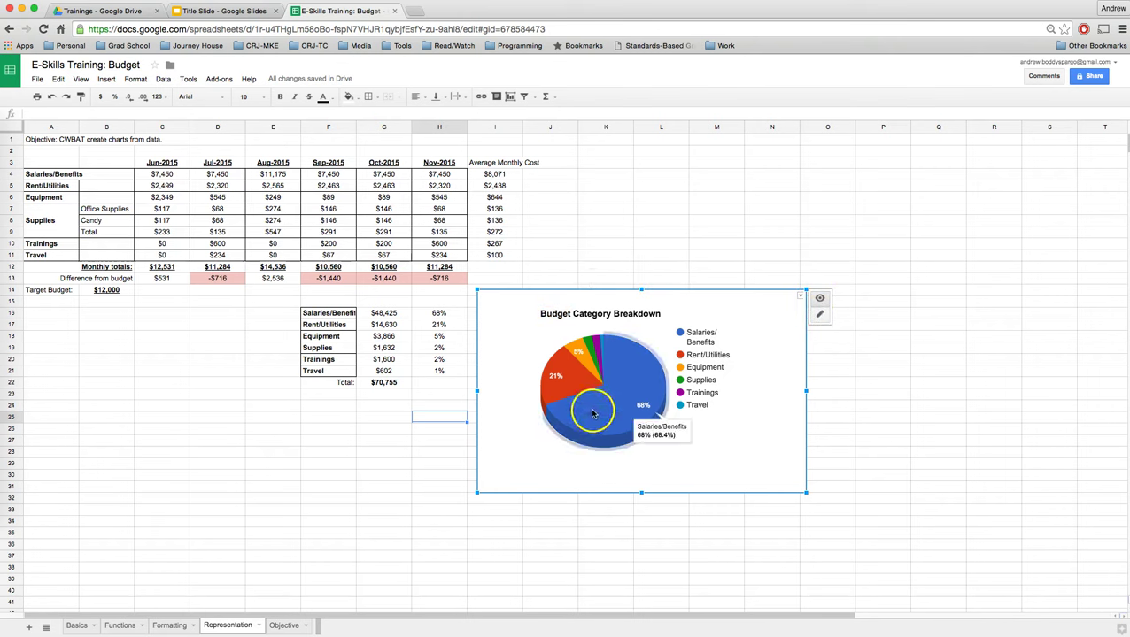
# Nudge the 3D pie chart slightly up and left beside the category summary table
pyautogui.moveTo(563, 372)
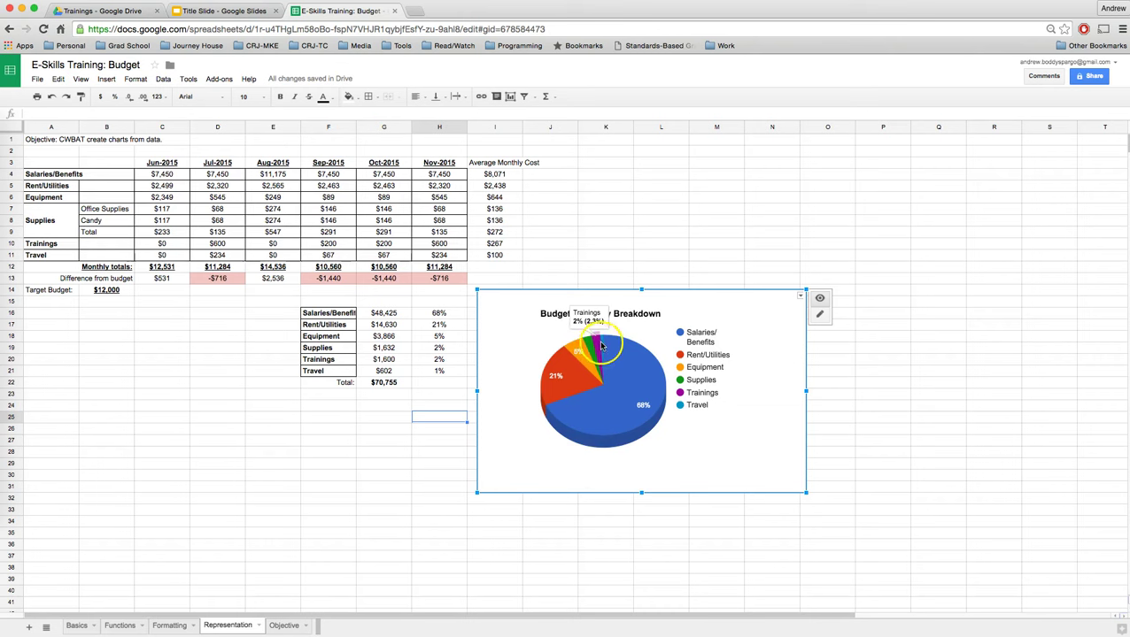
pyautogui.moveTo(602, 345)
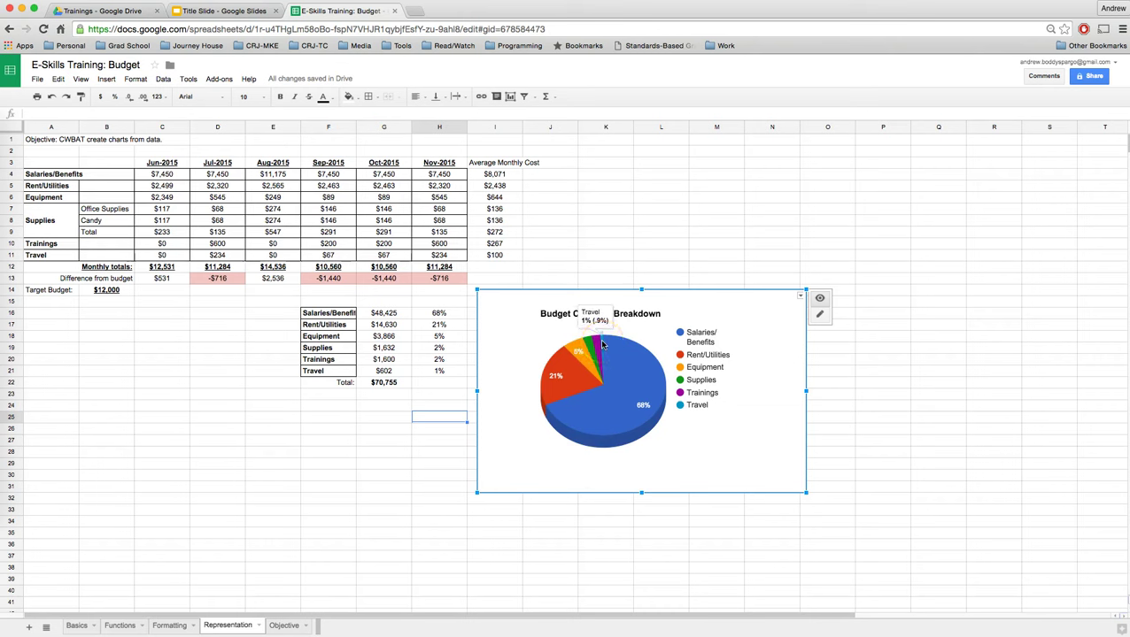
pyautogui.click(580, 348)
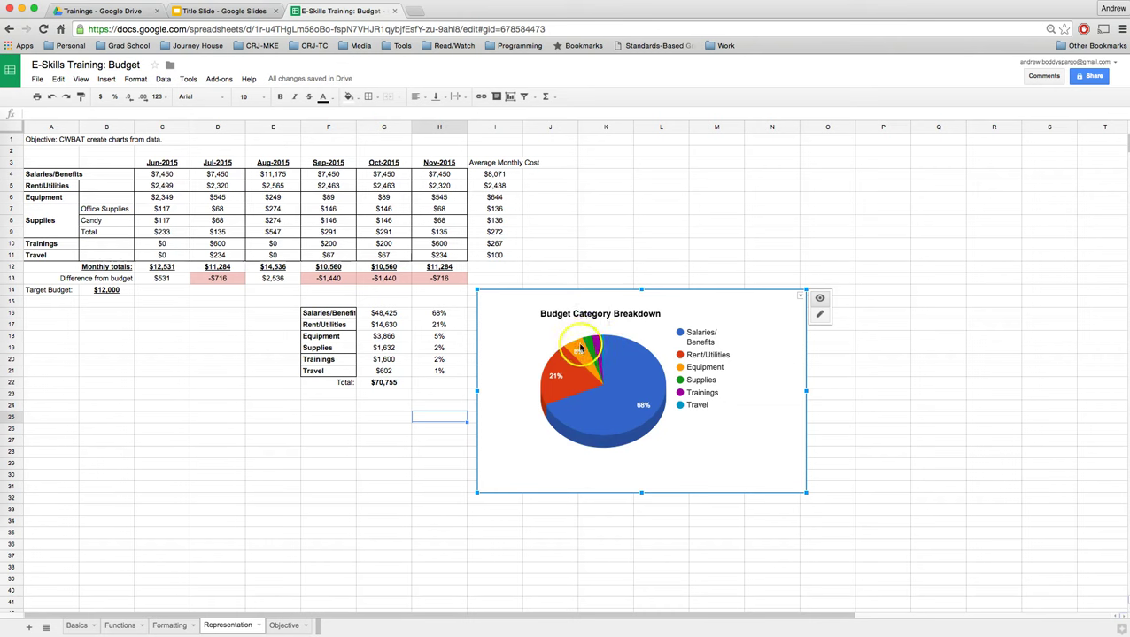
pyautogui.moveTo(602, 345)
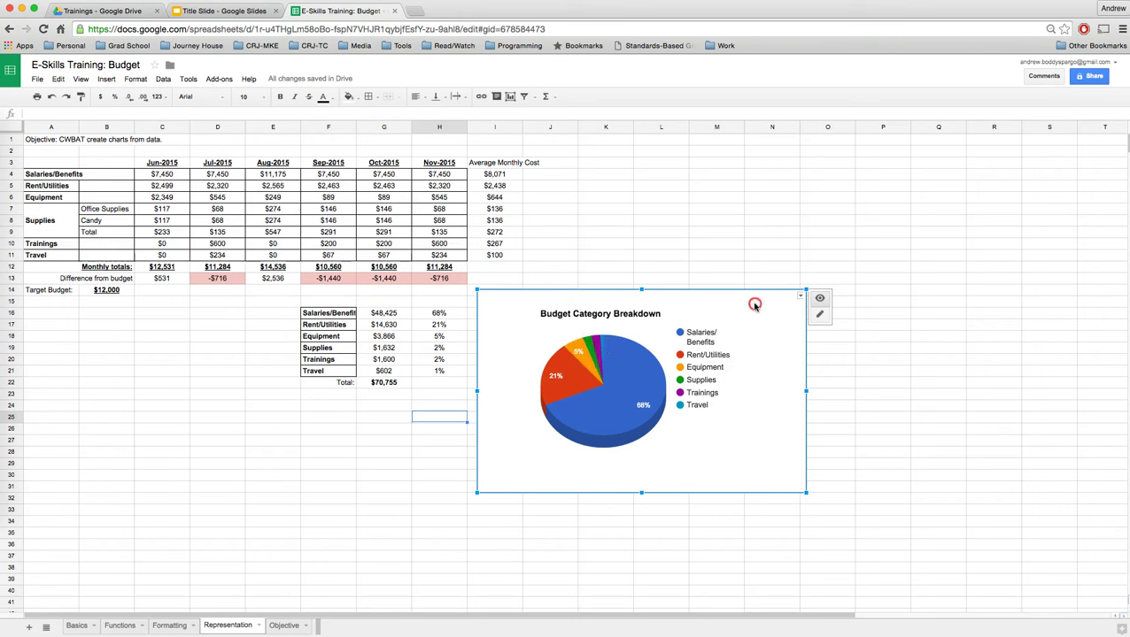
pyautogui.moveTo(754, 304)
pyautogui.mouseDown()
pyautogui.moveTo(761, 276)
pyautogui.moveTo(757, 298)
pyautogui.mouseUp()
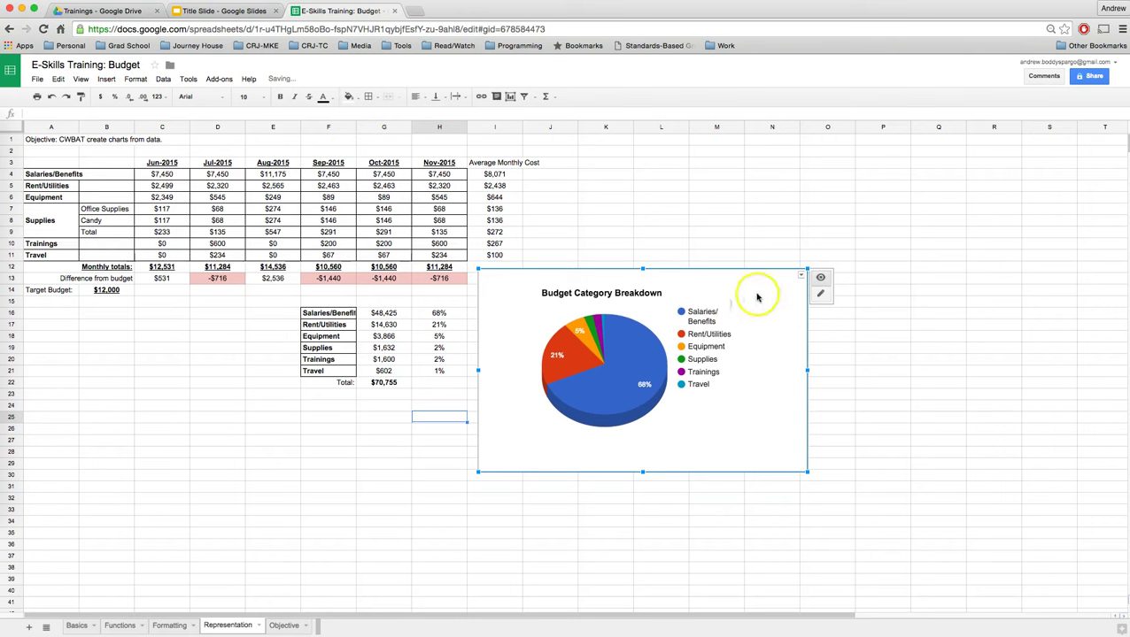
pyautogui.click(800, 276)
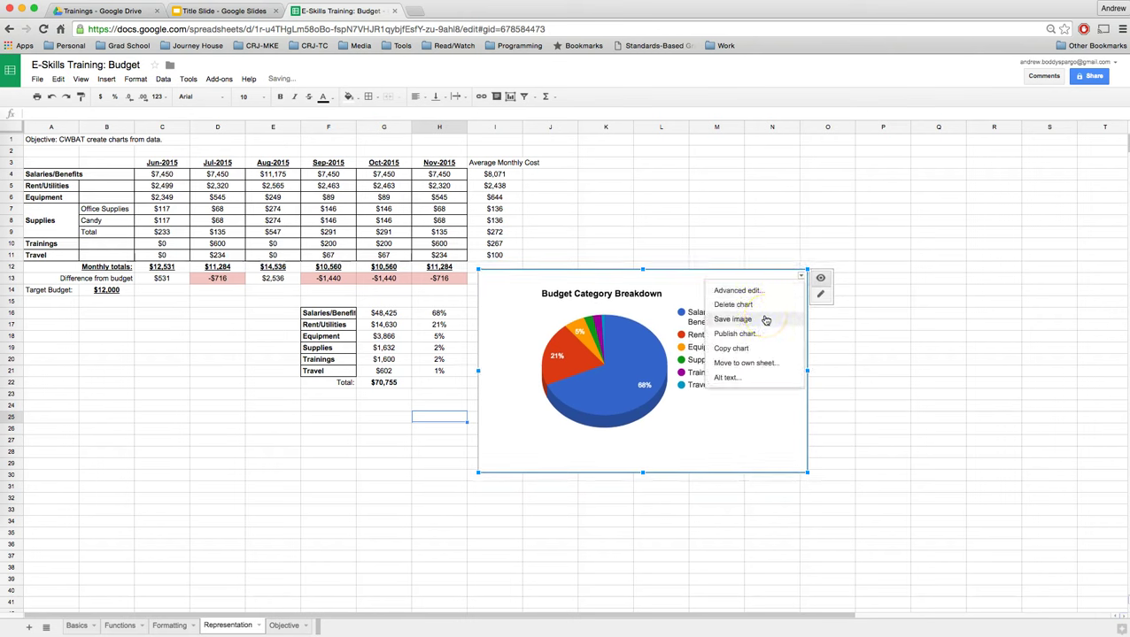
pyautogui.click(724, 209)
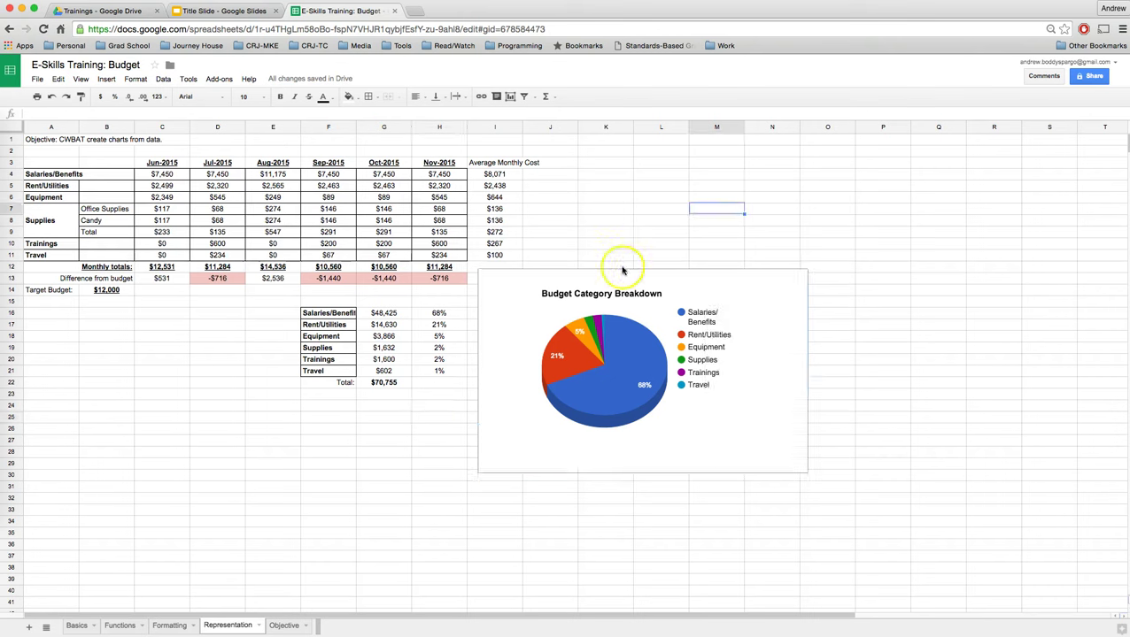
pyautogui.moveTo(583, 286); pyautogui.dragTo(574, 284)
pyautogui.click(567, 238)
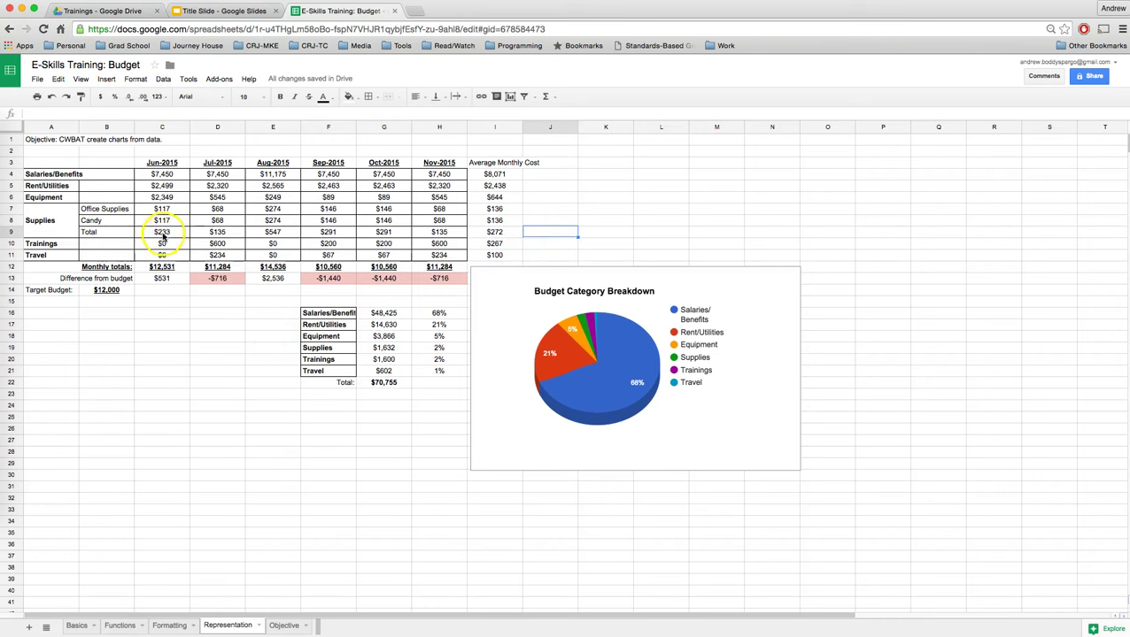
pyautogui.moveTo(161, 232); pyautogui.dragTo(432, 233)
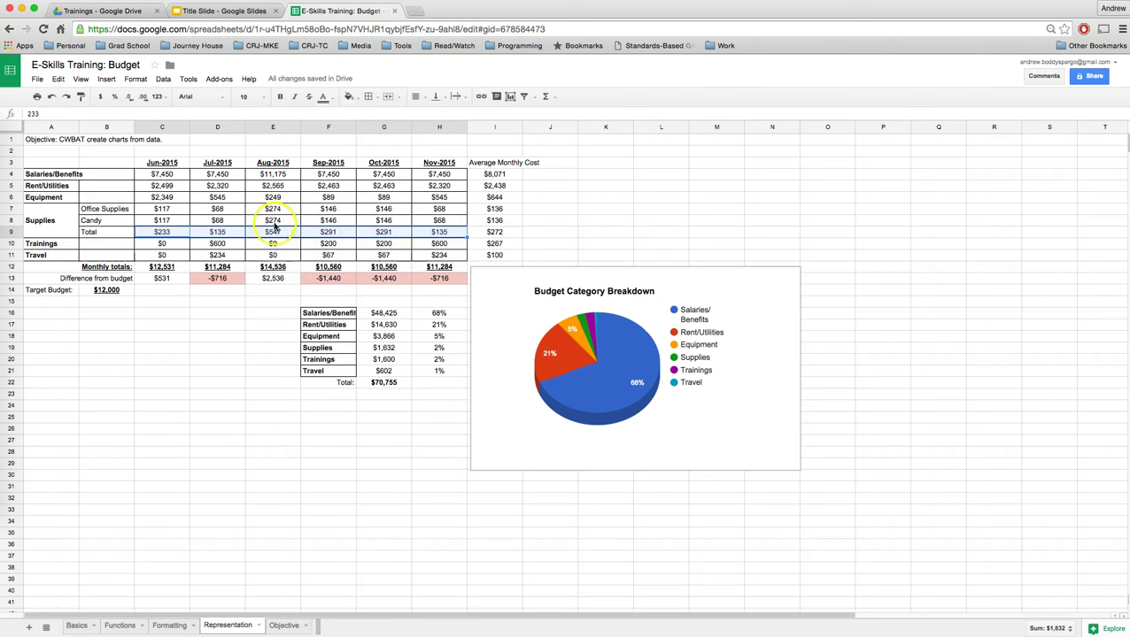
pyautogui.moveTo(160, 163); pyautogui.dragTo(432, 165)
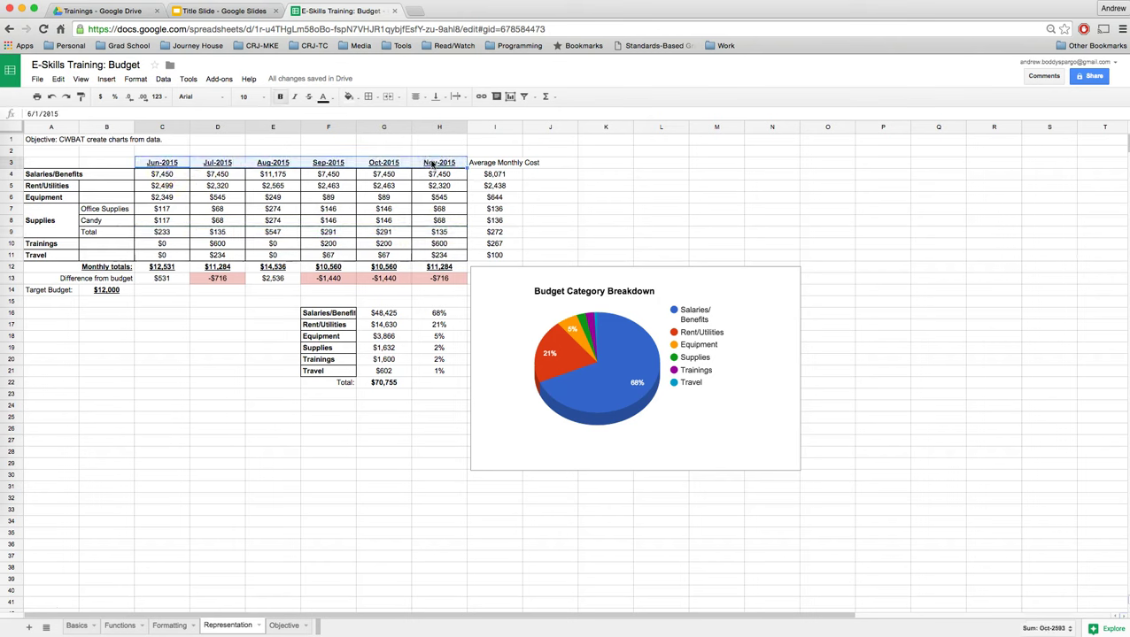
pyautogui.moveTo(161, 232); pyautogui.dragTo(439, 232)
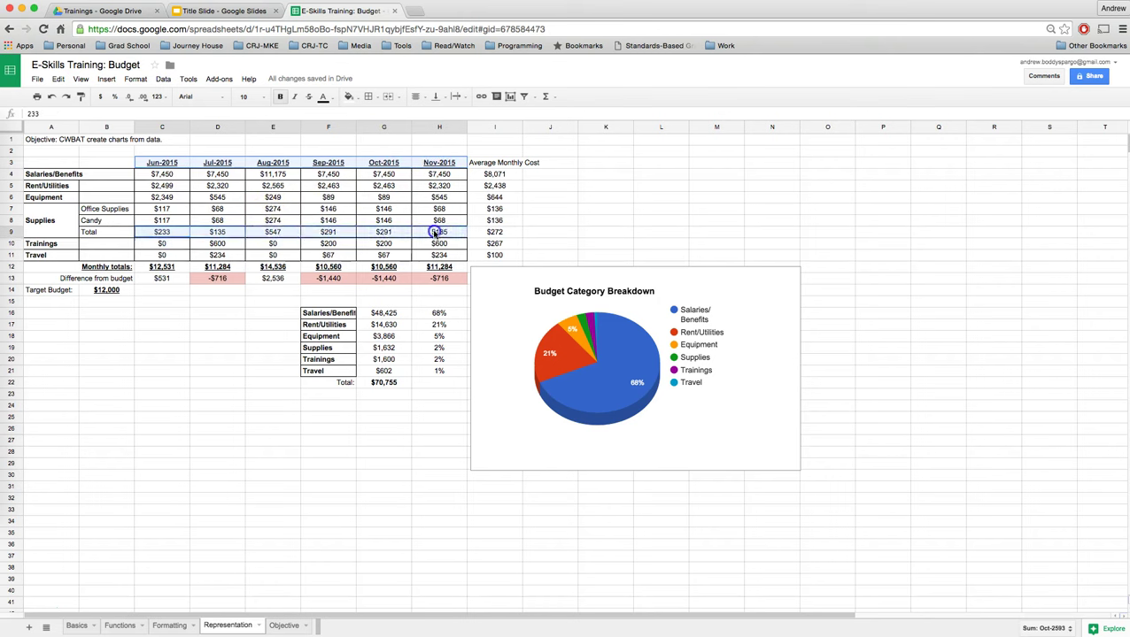
pyautogui.click(114, 81)
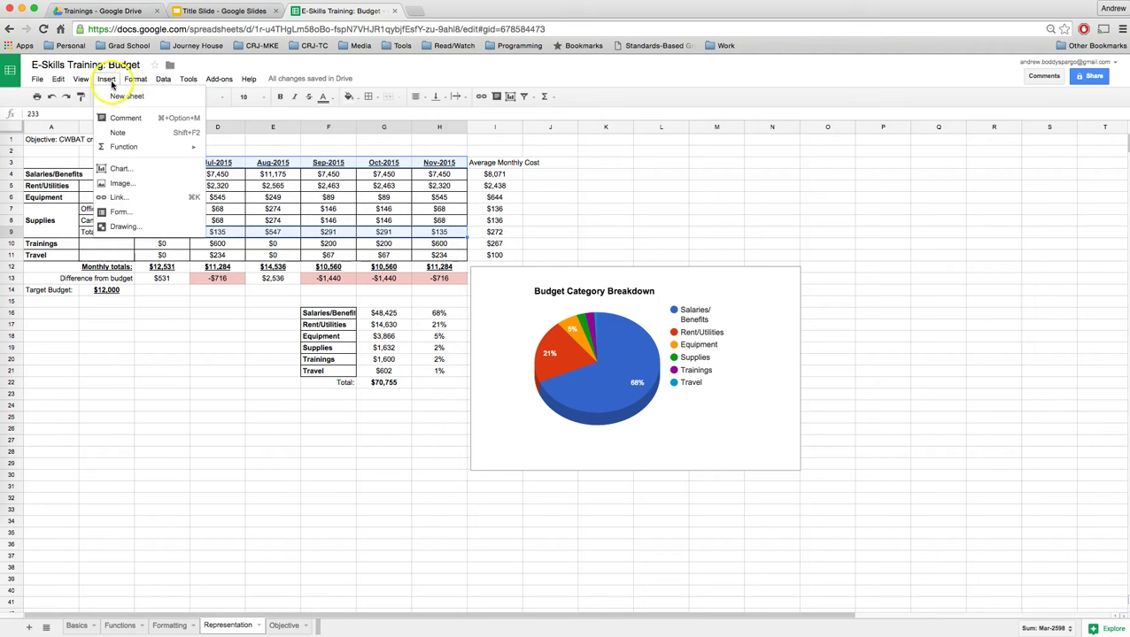
pyautogui.click(120, 168)
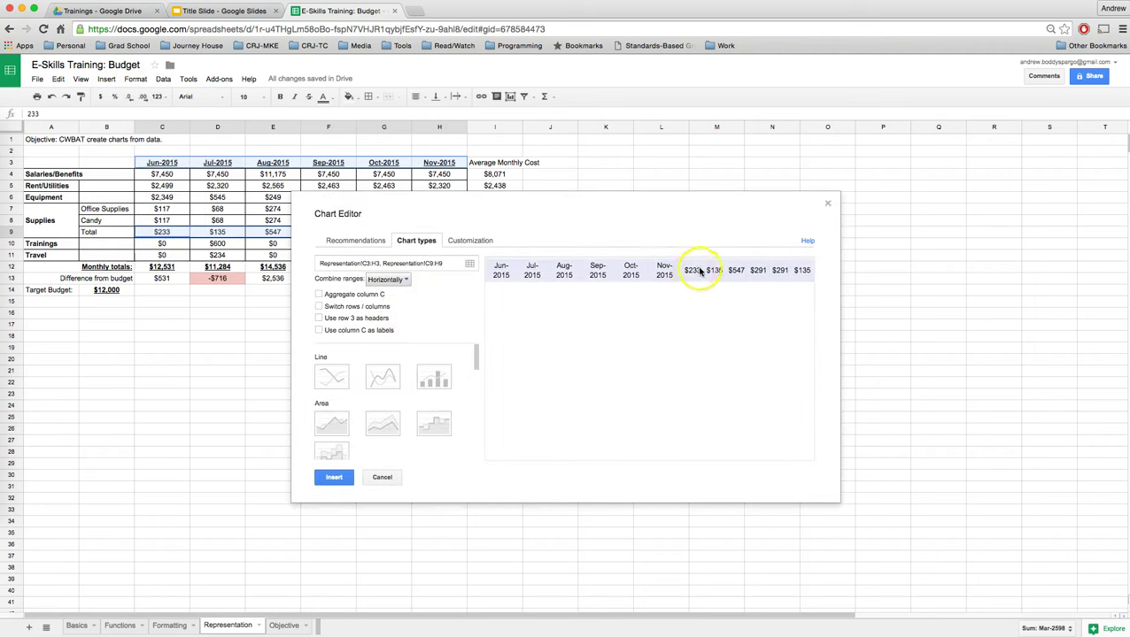
pyautogui.click(393, 281)
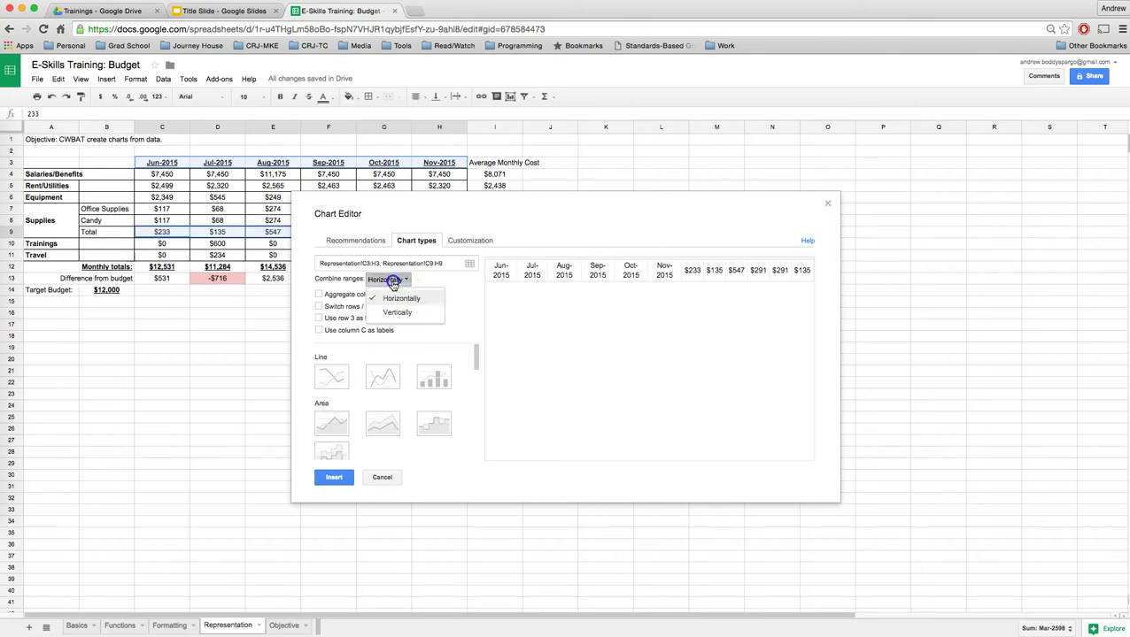
pyautogui.click(397, 313)
pyautogui.click(394, 280)
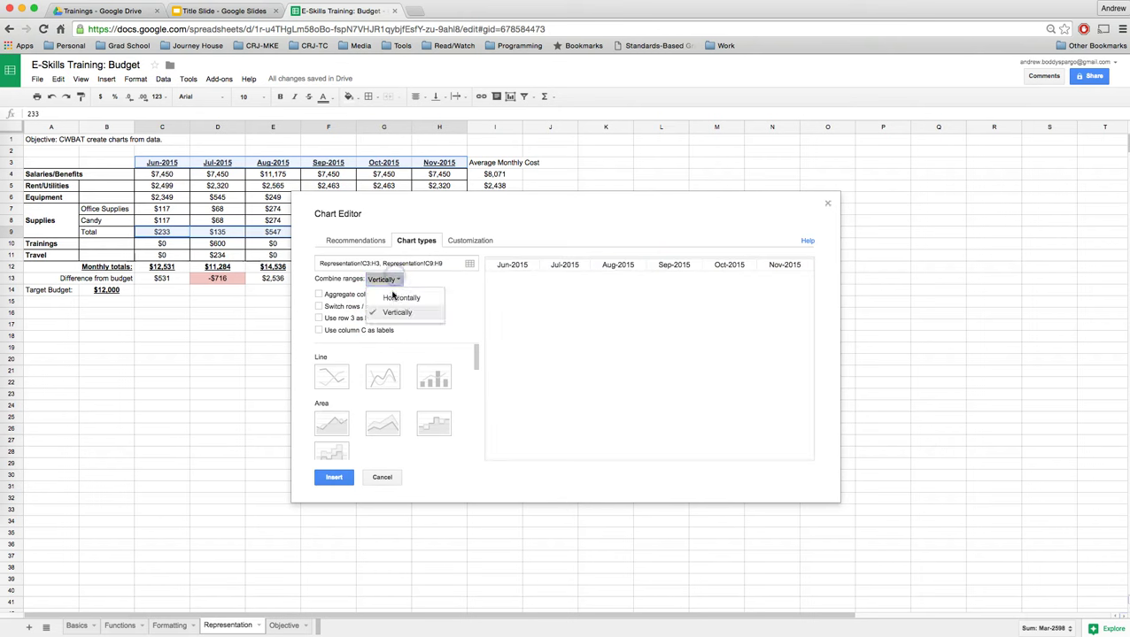
pyautogui.click(392, 298)
pyautogui.click(324, 419)
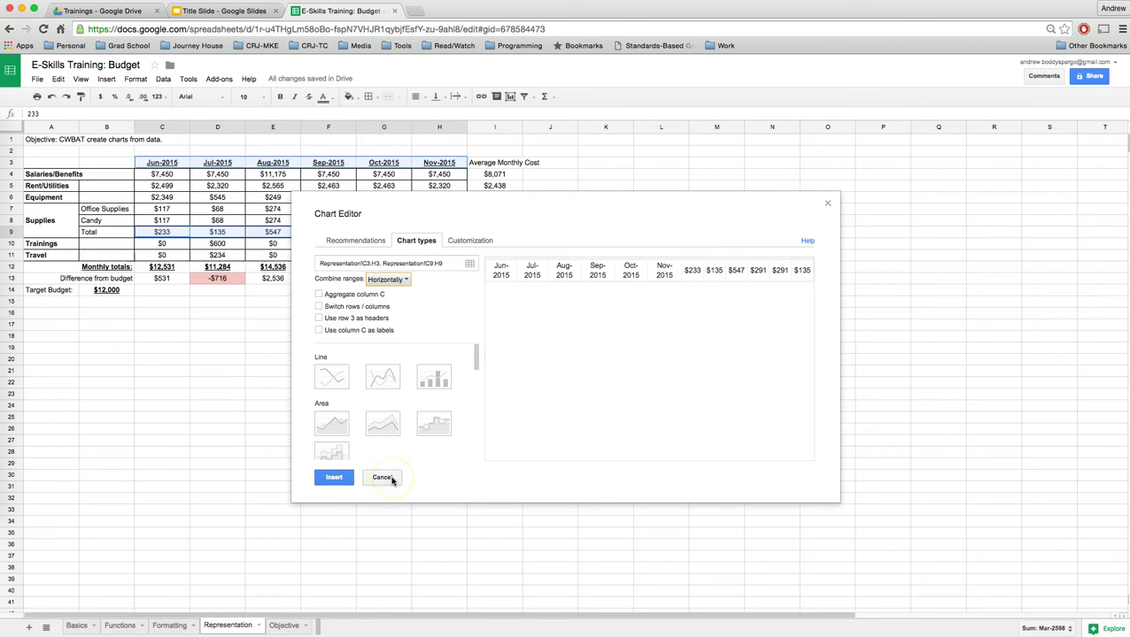
pyautogui.click(392, 479)
pyautogui.click(217, 347)
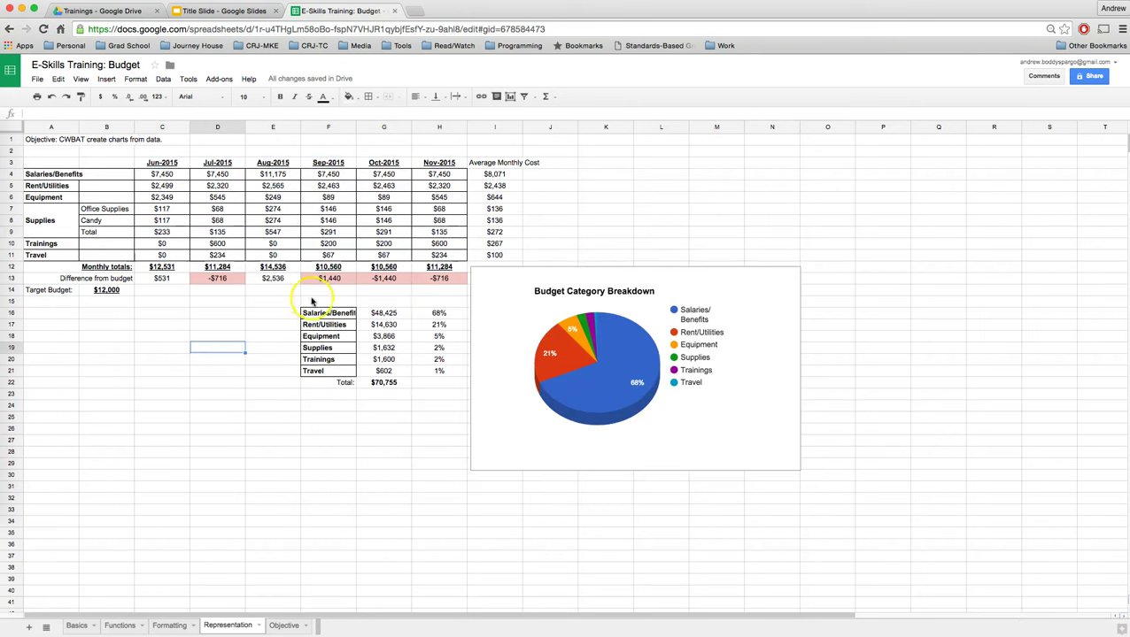
# Copy the month headers C3:H3 (Jun-2015 to Nov-2015) and paste them transposed into A18:A23
pyautogui.moveTo(324, 314); pyautogui.dragTo(325, 371)
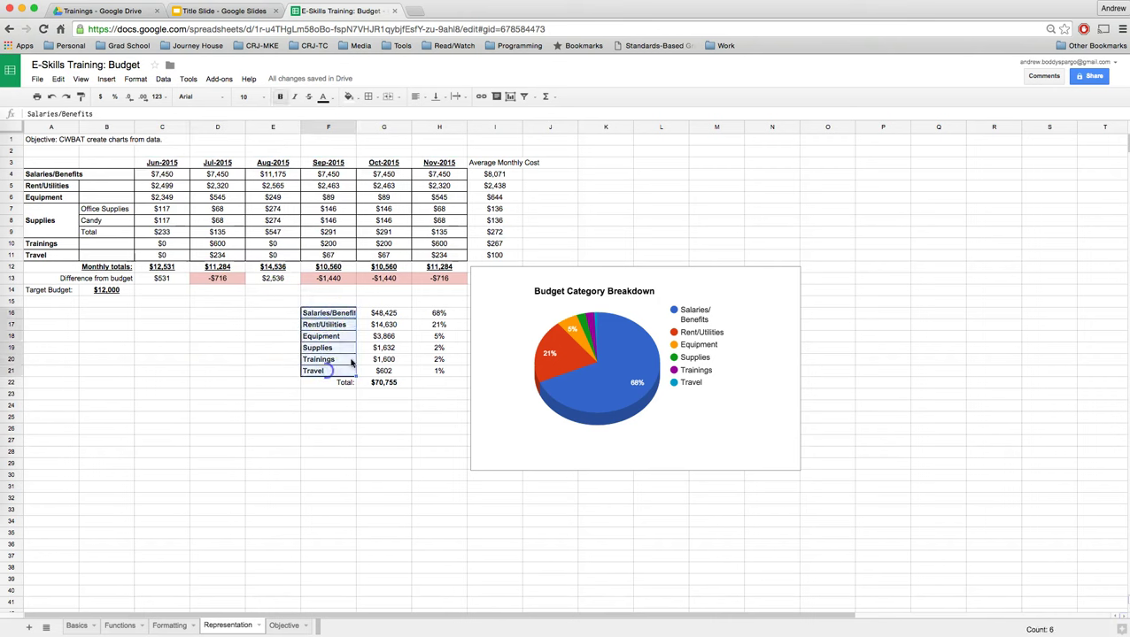
pyautogui.moveTo(439, 312); pyautogui.dragTo(425, 371)
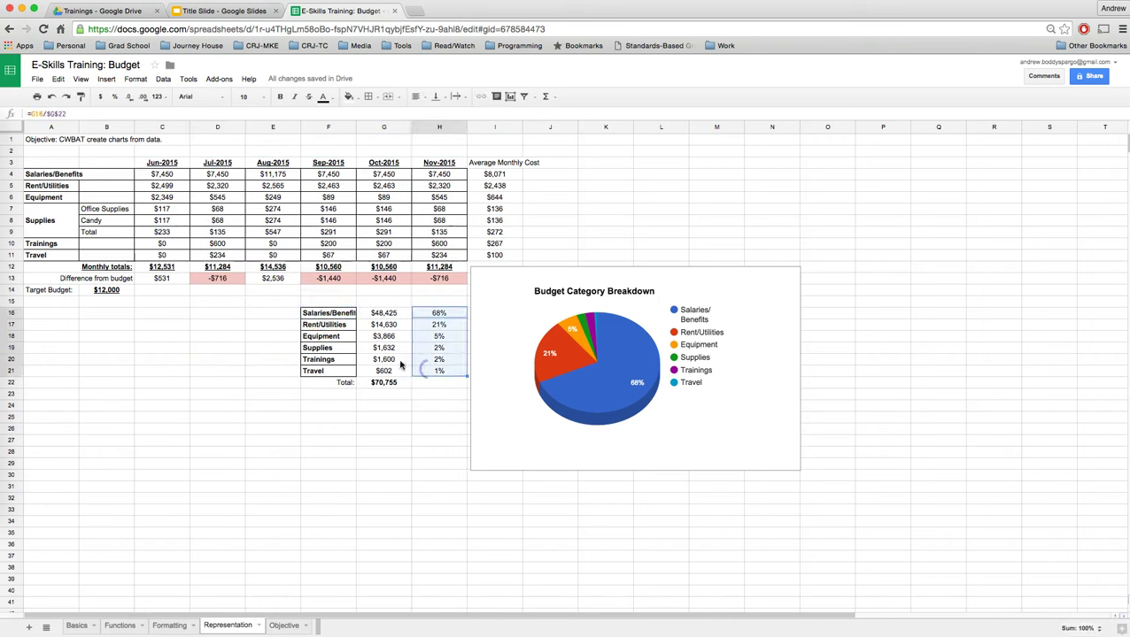
pyautogui.click(247, 324)
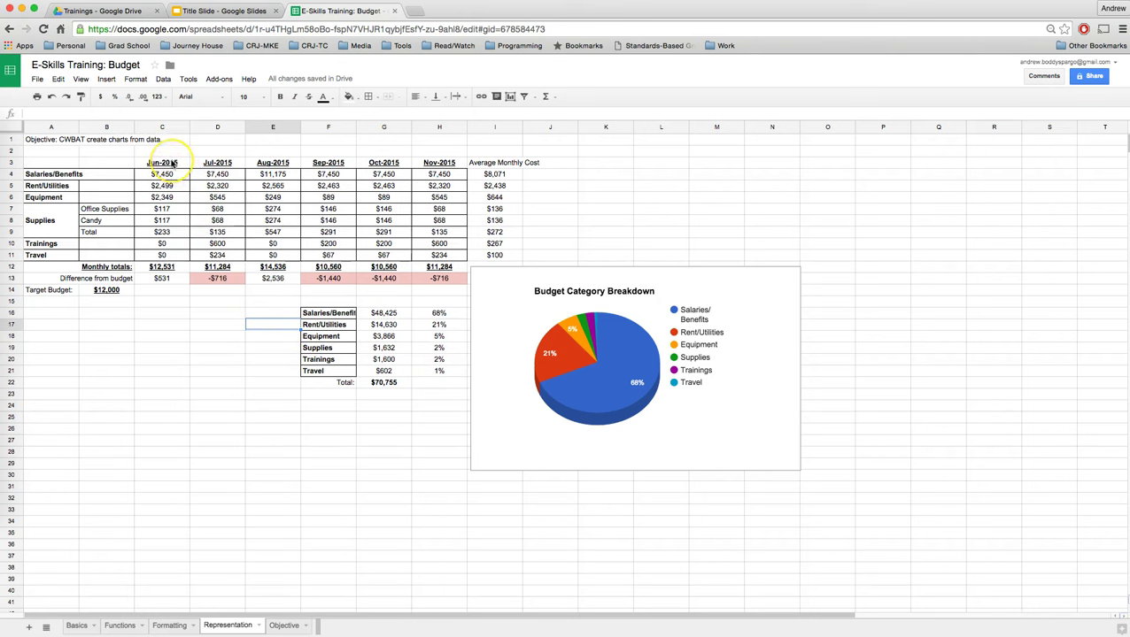
pyautogui.moveTo(166, 163); pyautogui.dragTo(416, 164)
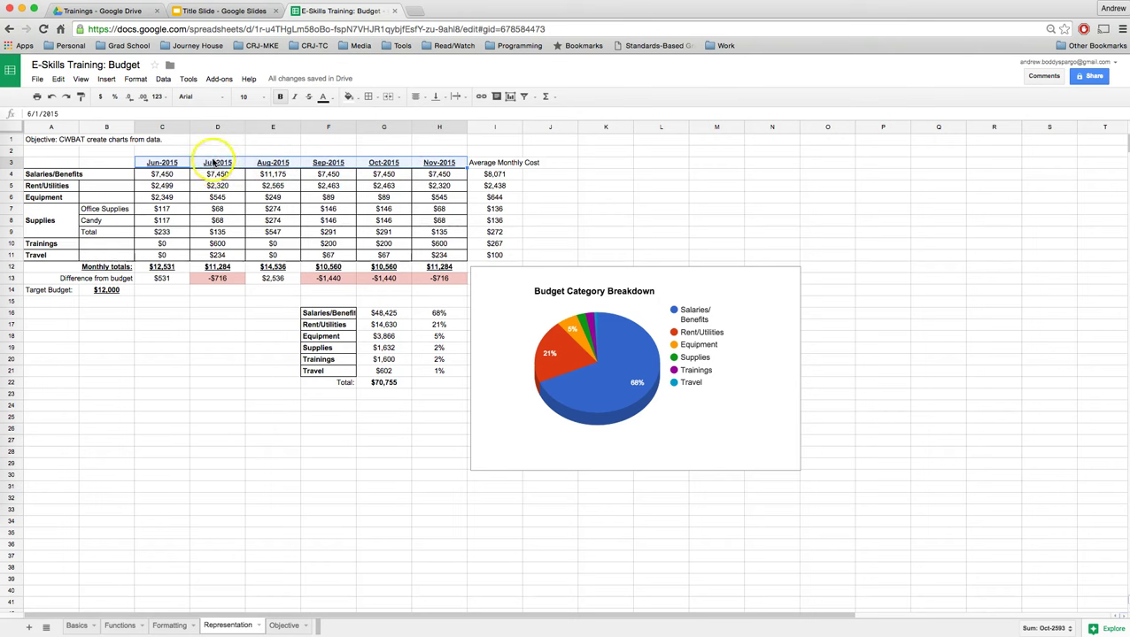
pyautogui.rightClick(210, 164)
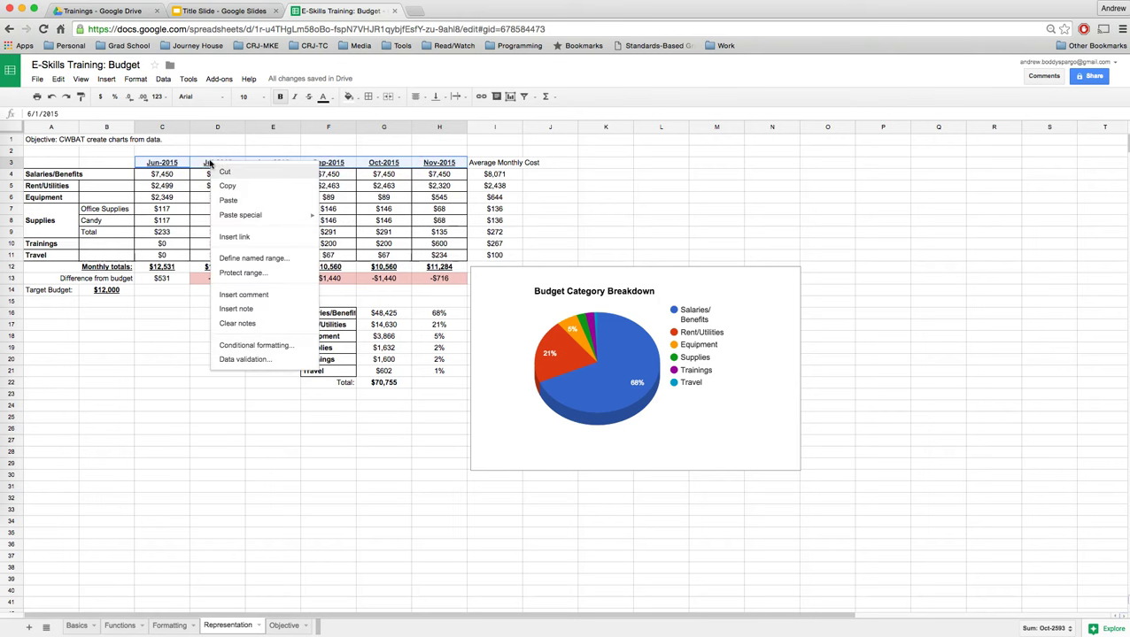
pyautogui.click(227, 186)
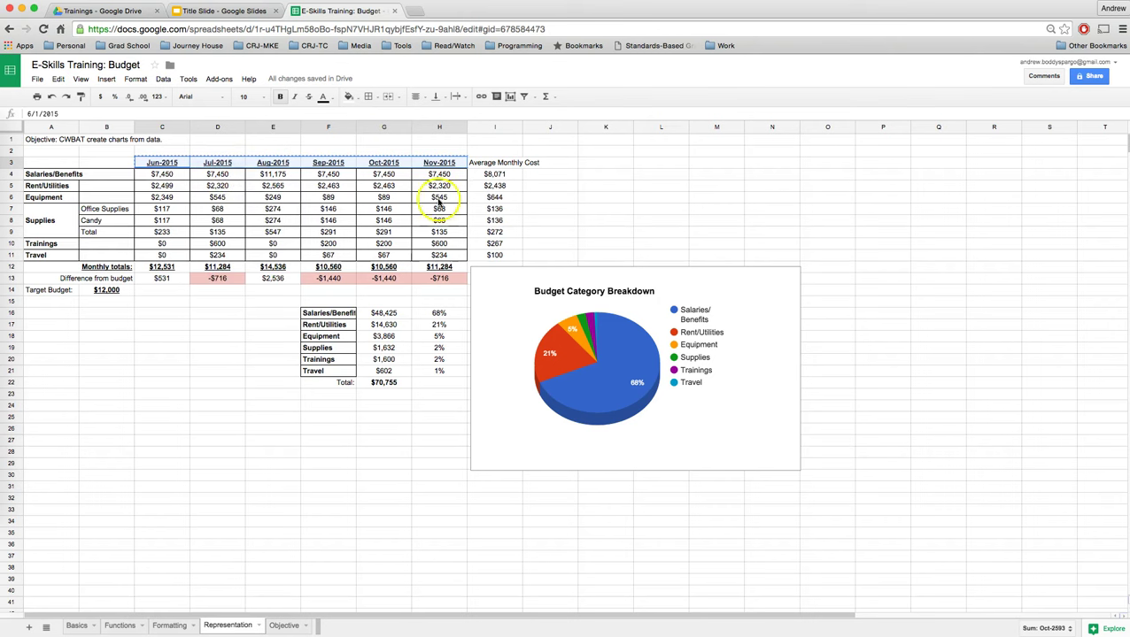
pyautogui.rightClick(55, 341)
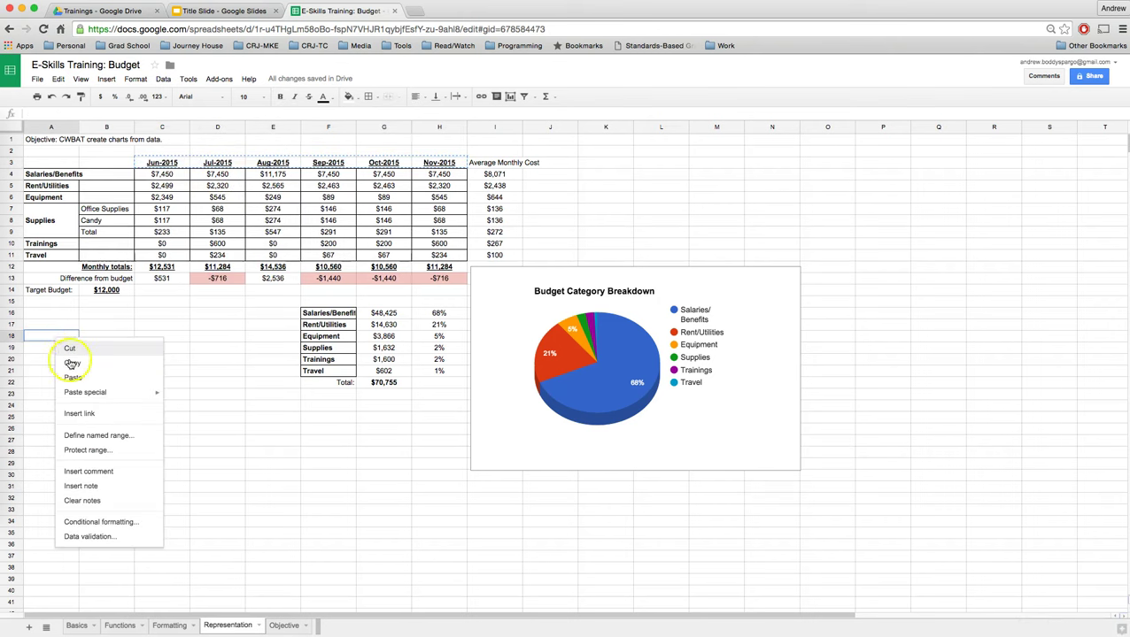
pyautogui.moveTo(99, 400)
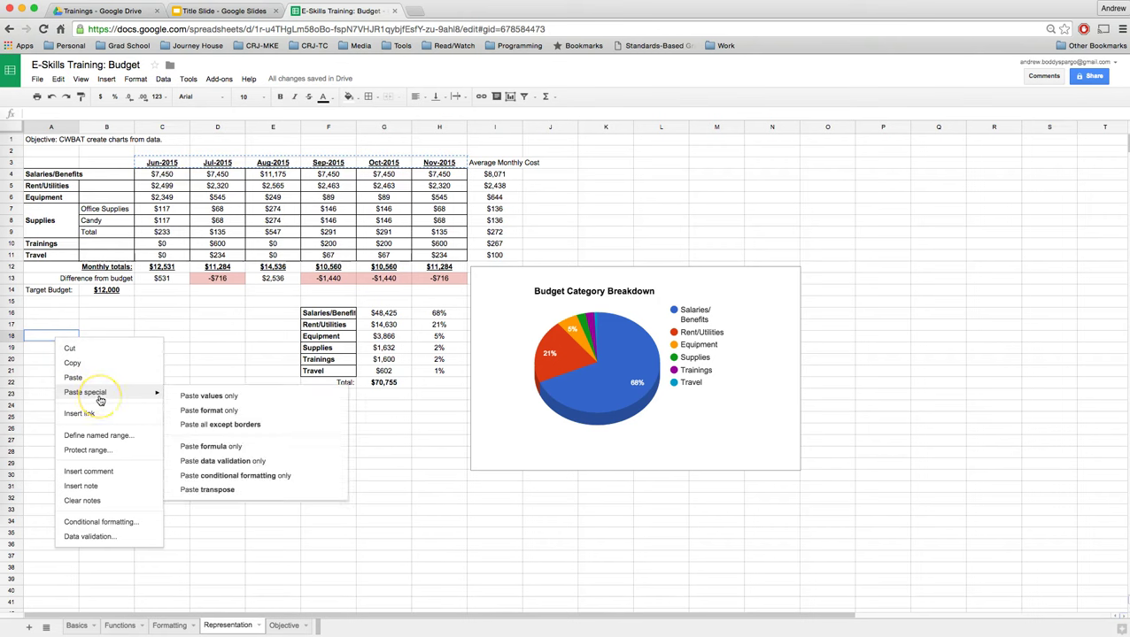
pyautogui.click(225, 492)
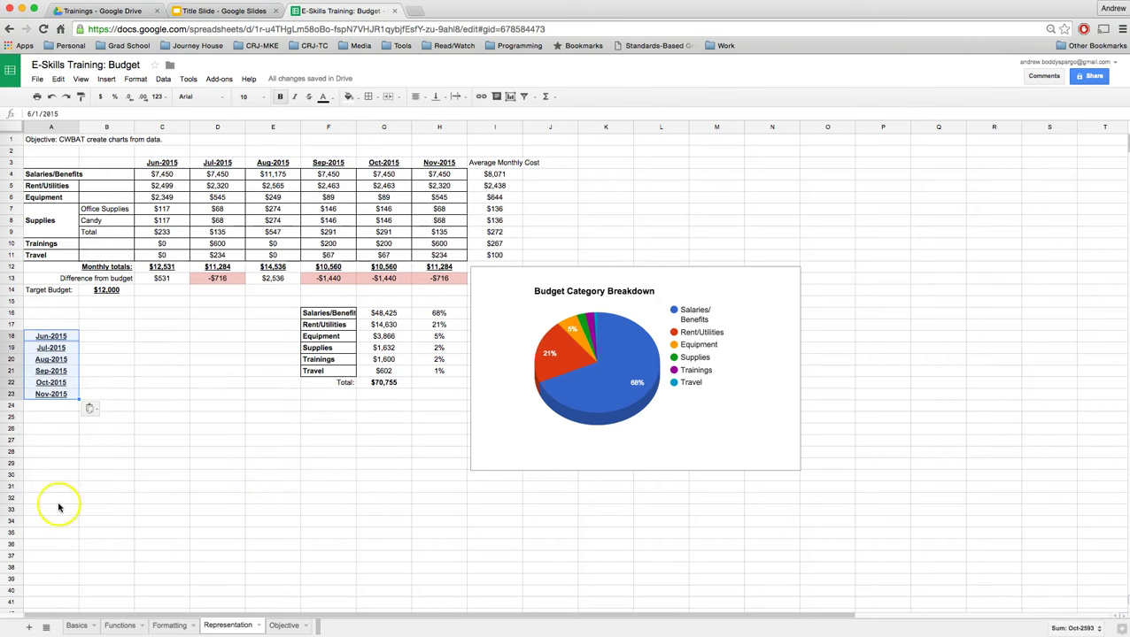
pyautogui.click(108, 340)
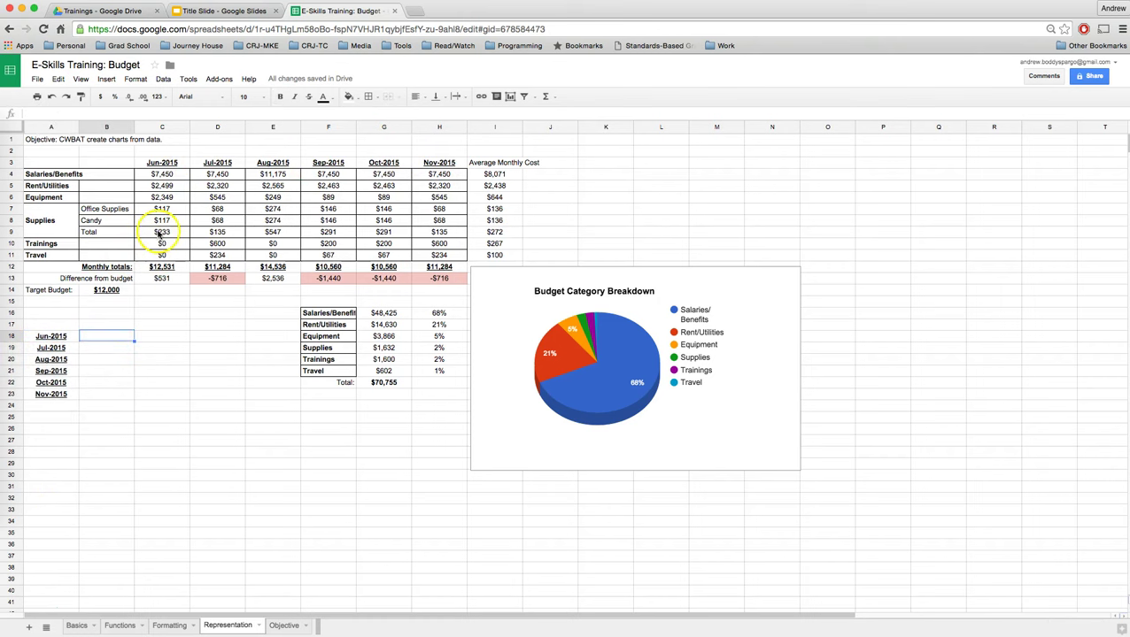
# Paste the Supplies totals C9:H9 transposed into B18:B23, then select A18:B23
pyautogui.click(159, 233)
pyautogui.moveTo(201, 233); pyautogui.dragTo(438, 233)
pyautogui.rightClick(377, 232)
pyautogui.click(387, 248)
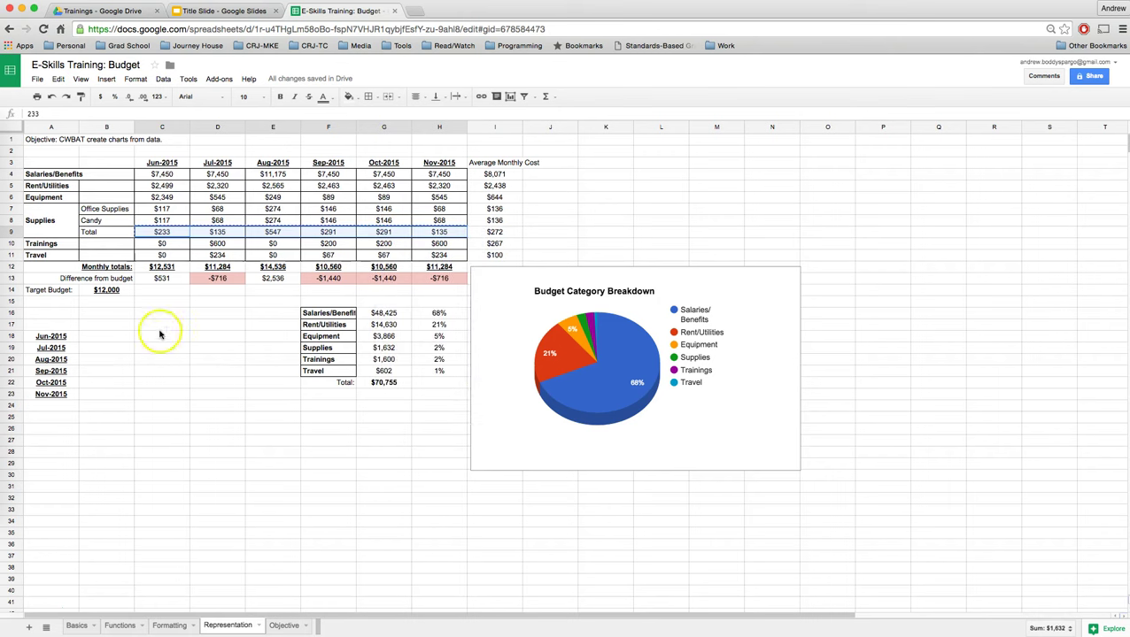
pyautogui.click(89, 336)
pyautogui.rightClick(88, 337)
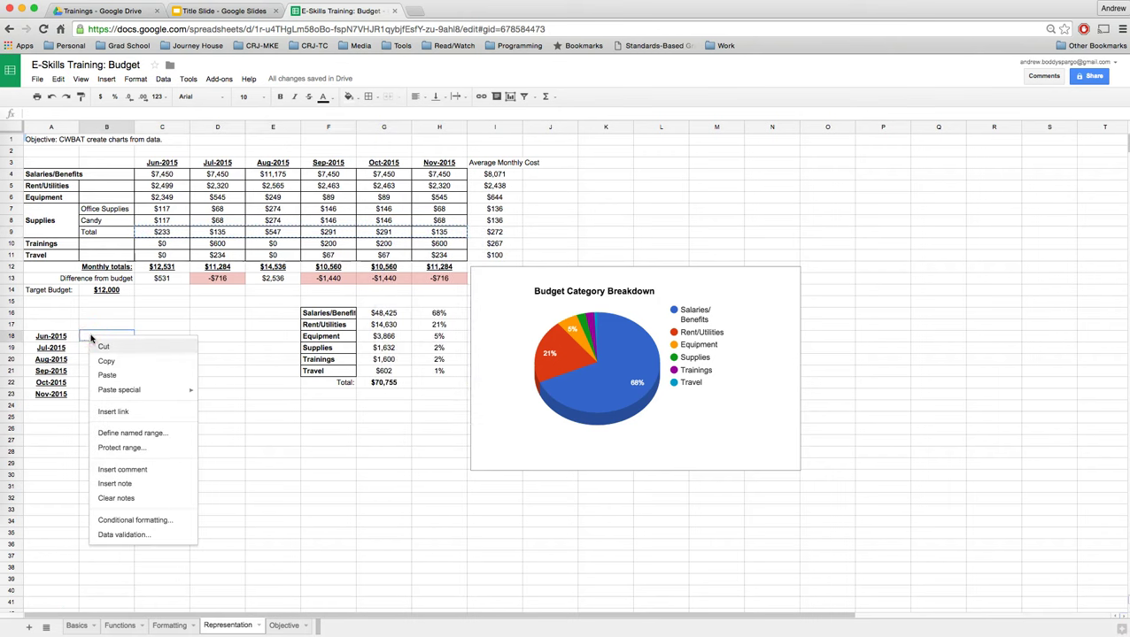
pyautogui.moveTo(177, 391)
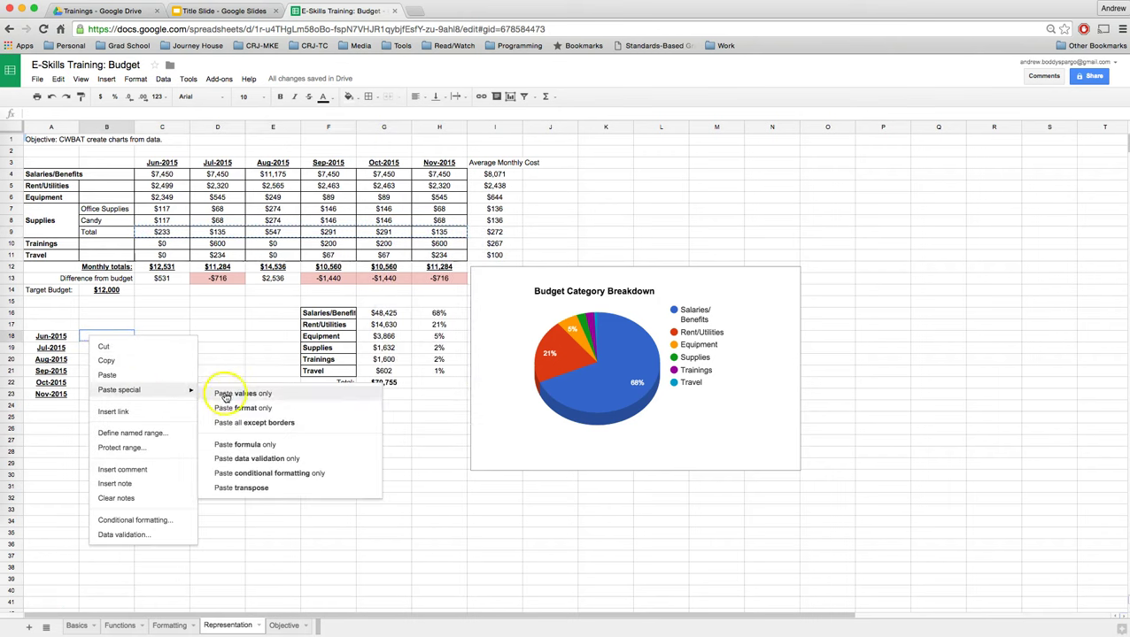
pyautogui.click(237, 489)
pyautogui.click(162, 338)
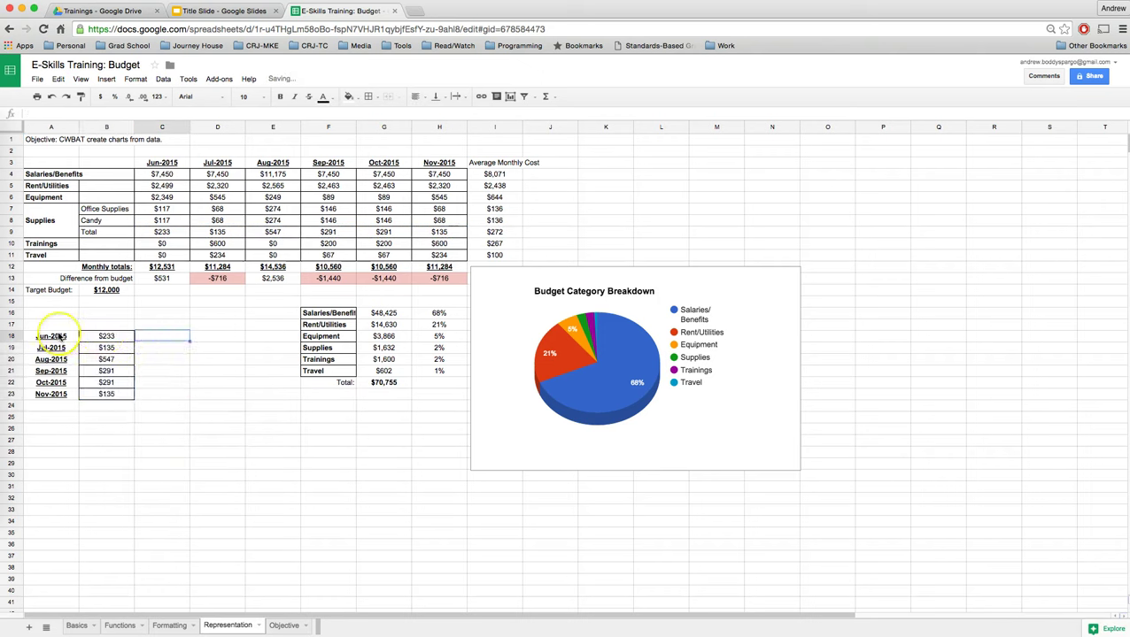
pyautogui.moveTo(58, 336); pyautogui.dragTo(102, 396)
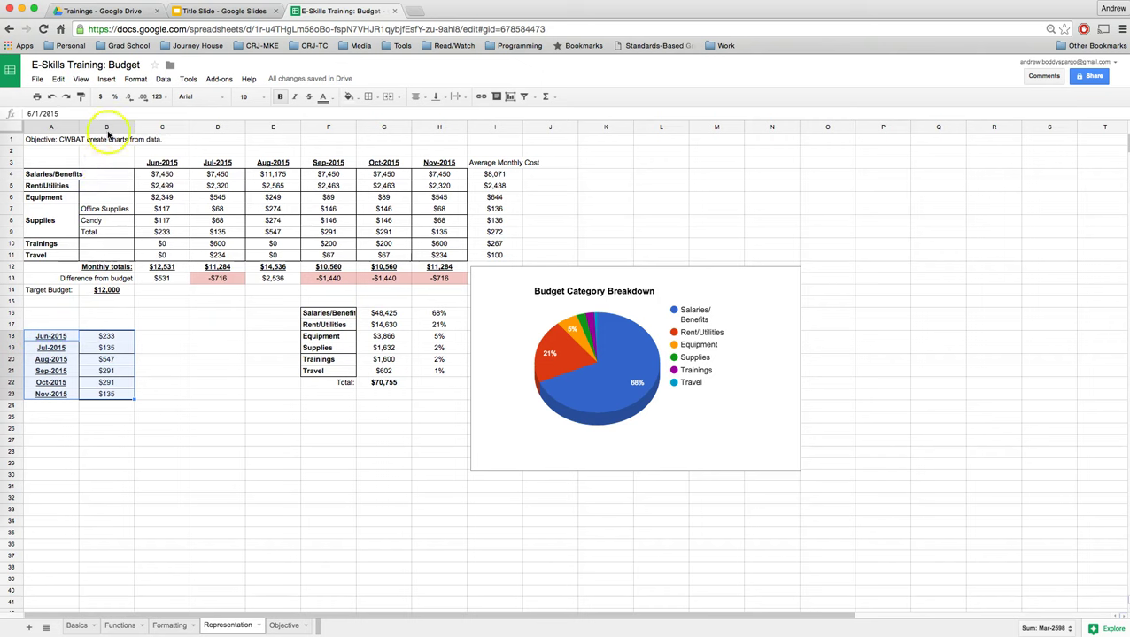
# Insert a chart from A18:B23 and choose the line chart over the area chart
pyautogui.click(103, 79)
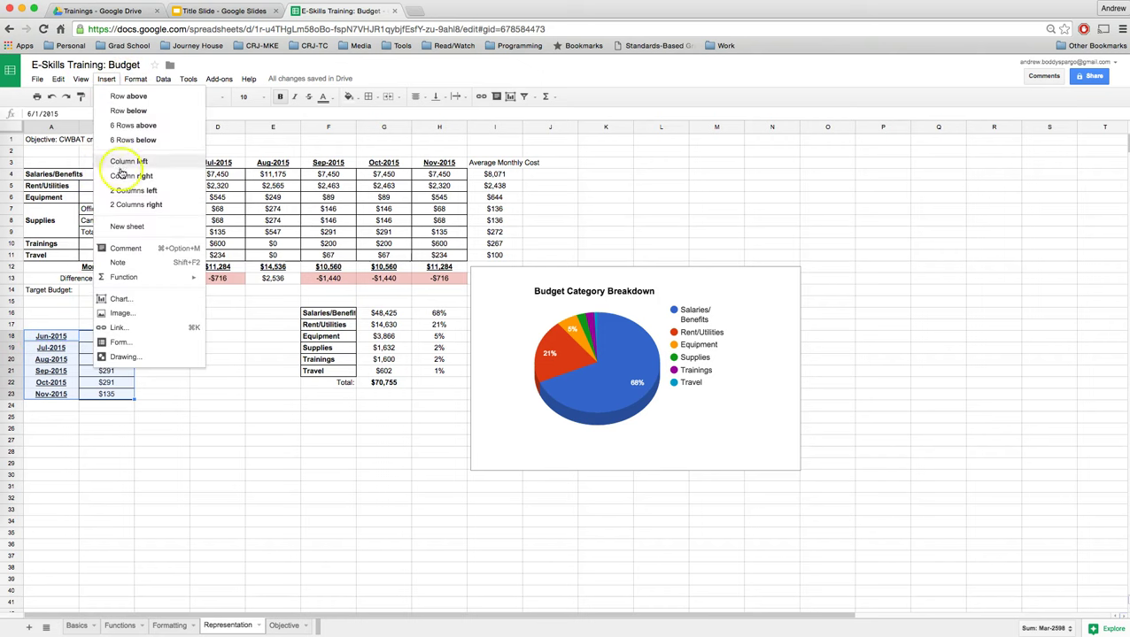
pyautogui.click(135, 300)
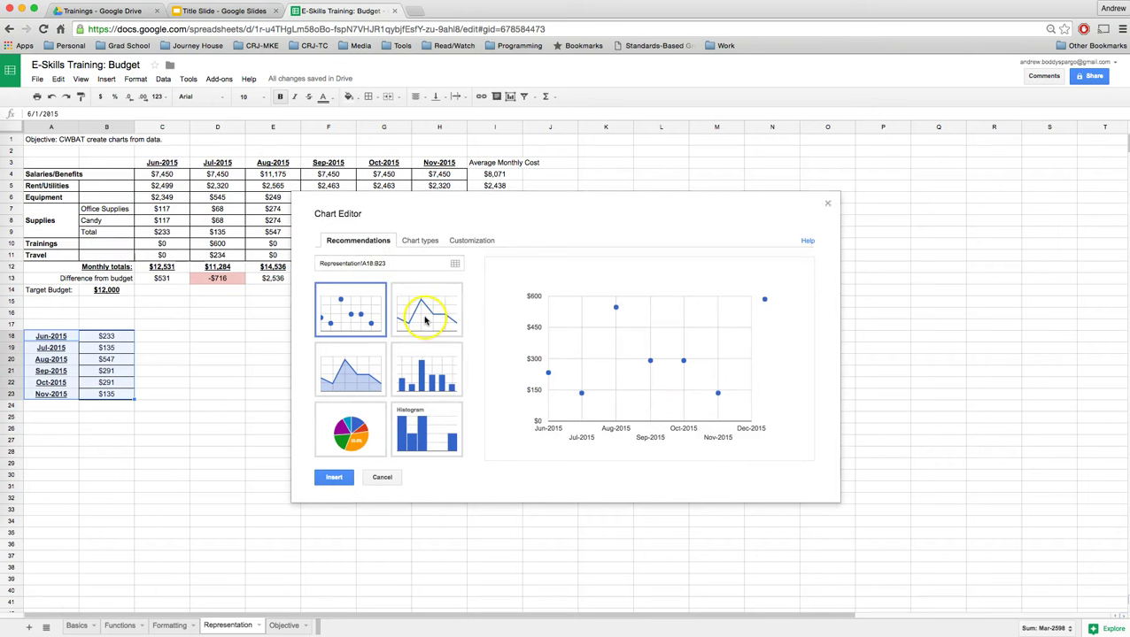
pyautogui.click(427, 317)
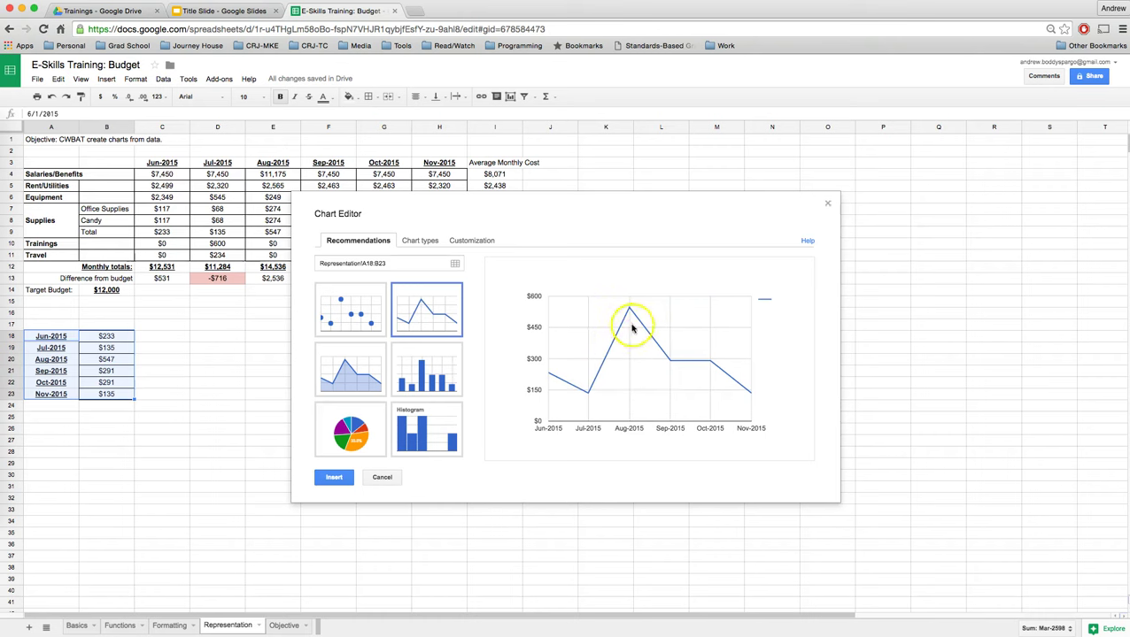
pyautogui.click(347, 372)
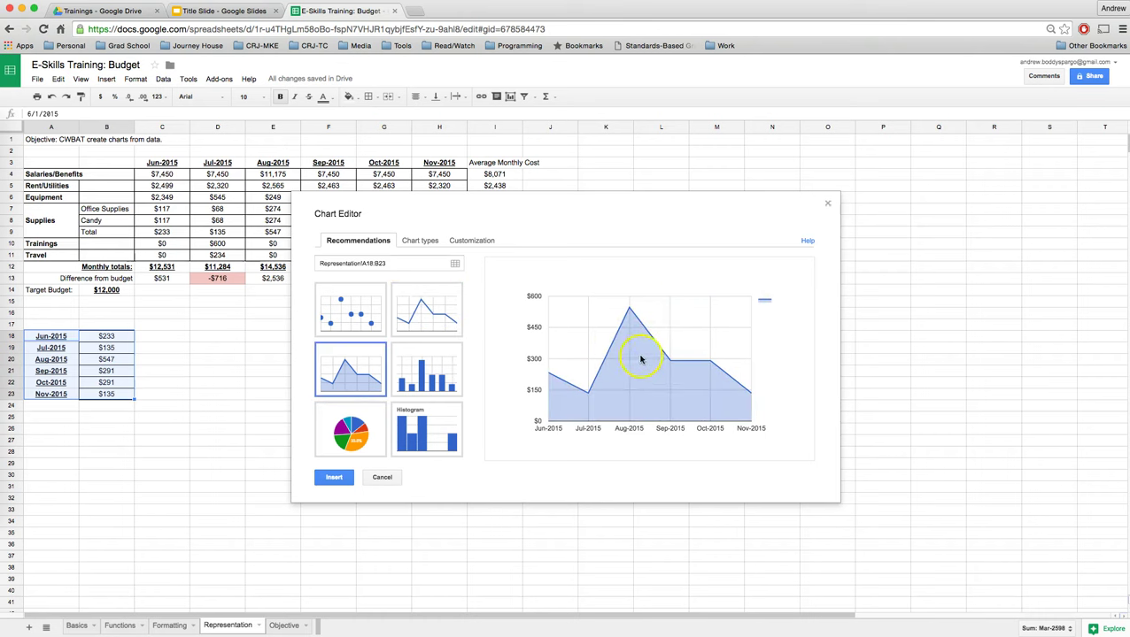
pyautogui.click(420, 307)
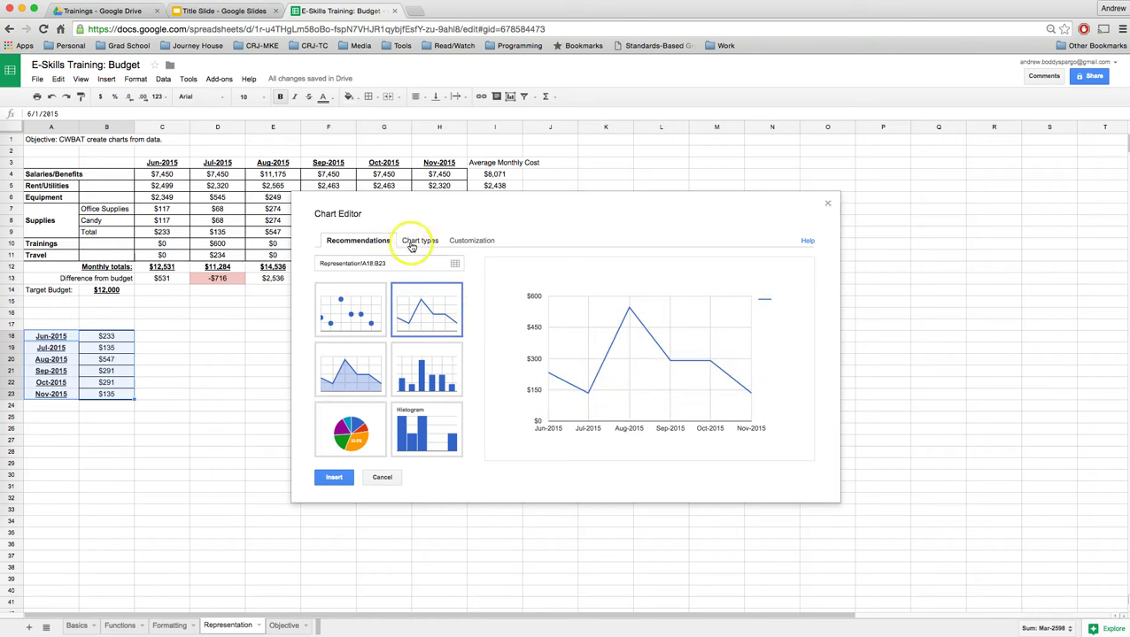
pyautogui.click(471, 240)
pyautogui.click(373, 308)
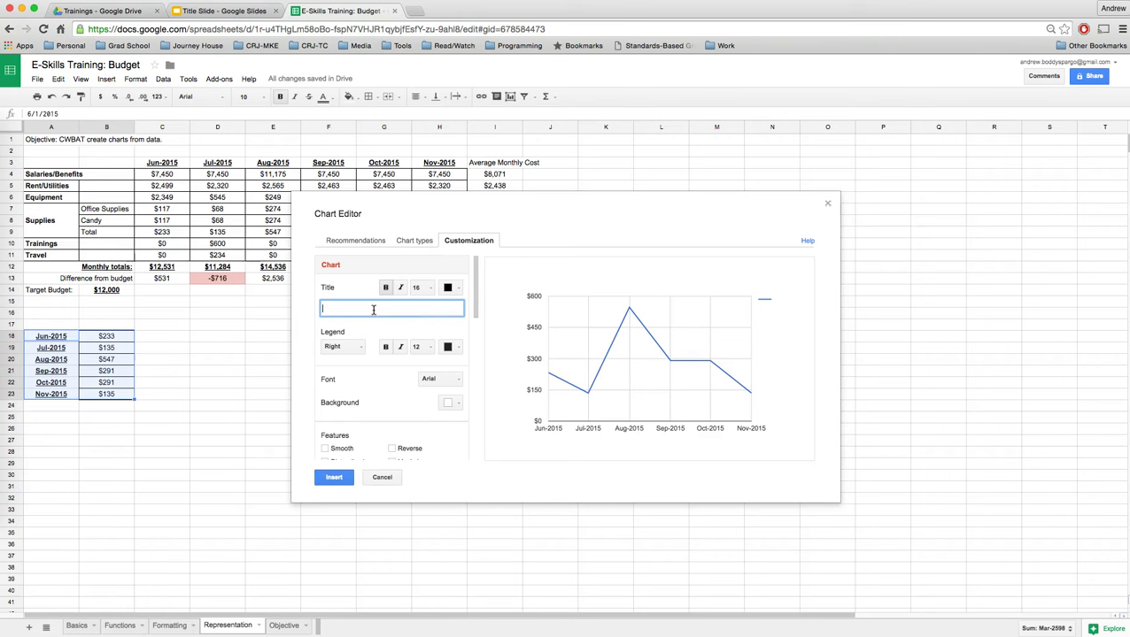
# Enter 'Supply Costs' as the line chart's title and apply it
pyautogui.write('Supply COS')
pyautogui.press('BackSpace')
pyautogui.press('BackSpace')
pyautogui.write('osts')
pyautogui.click(379, 327)
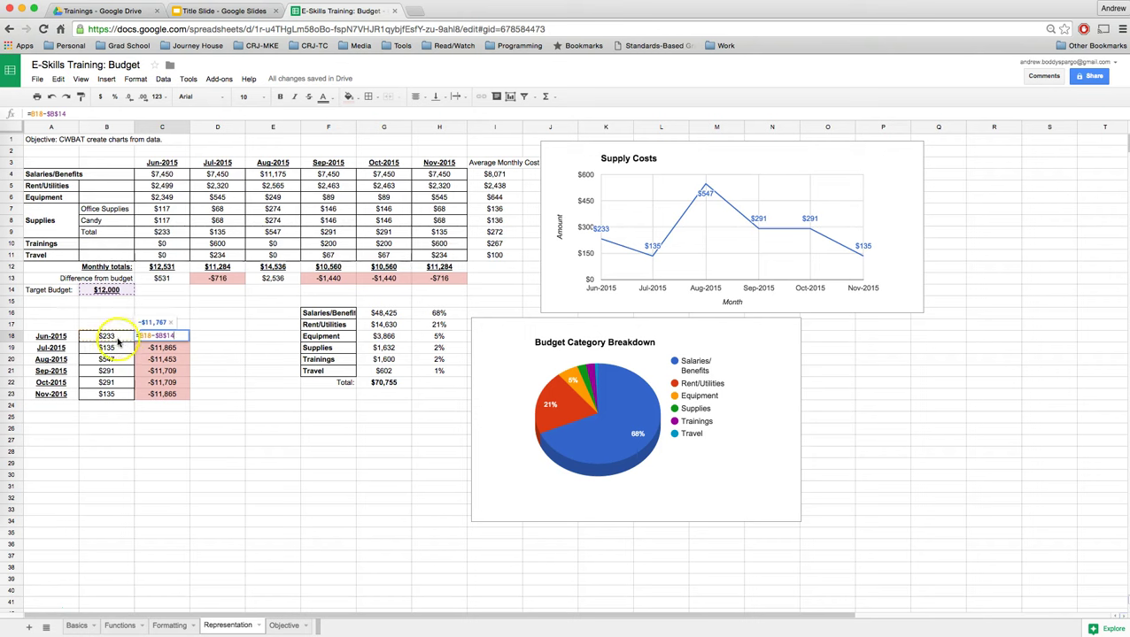
# Complete the C18 formula =B18-$B$14 and reopen it for editing
pyautogui.click(119, 339)
pyautogui.press('Return')
pyautogui.doubleClick(150, 337)
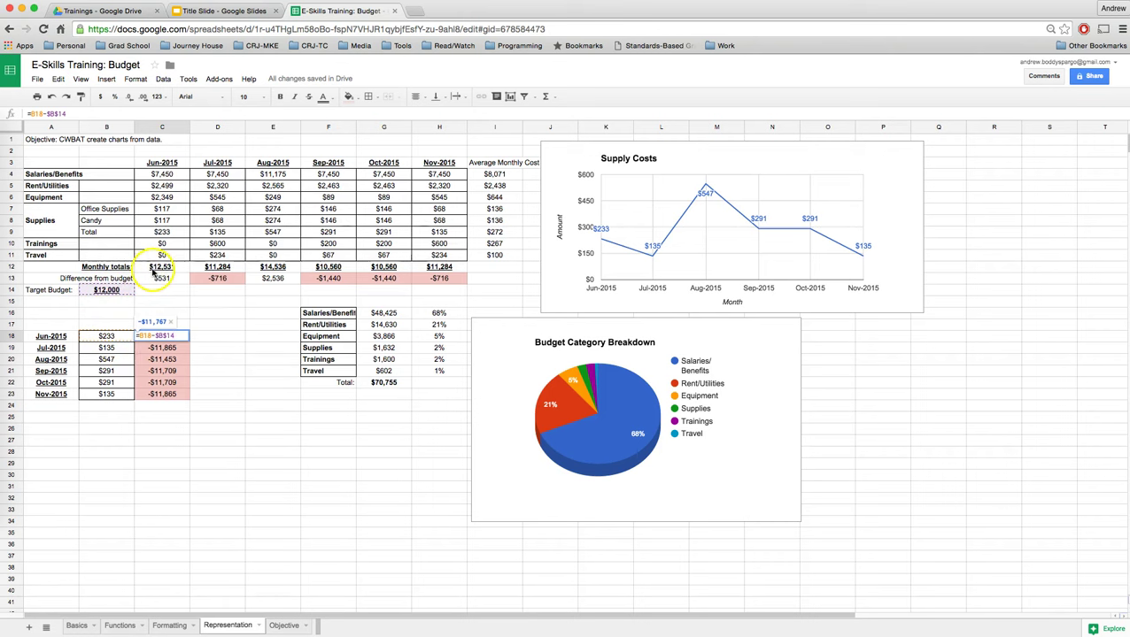
# Commit the C18 formula, then clear the differences in C18:C23
pyautogui.press('Return')
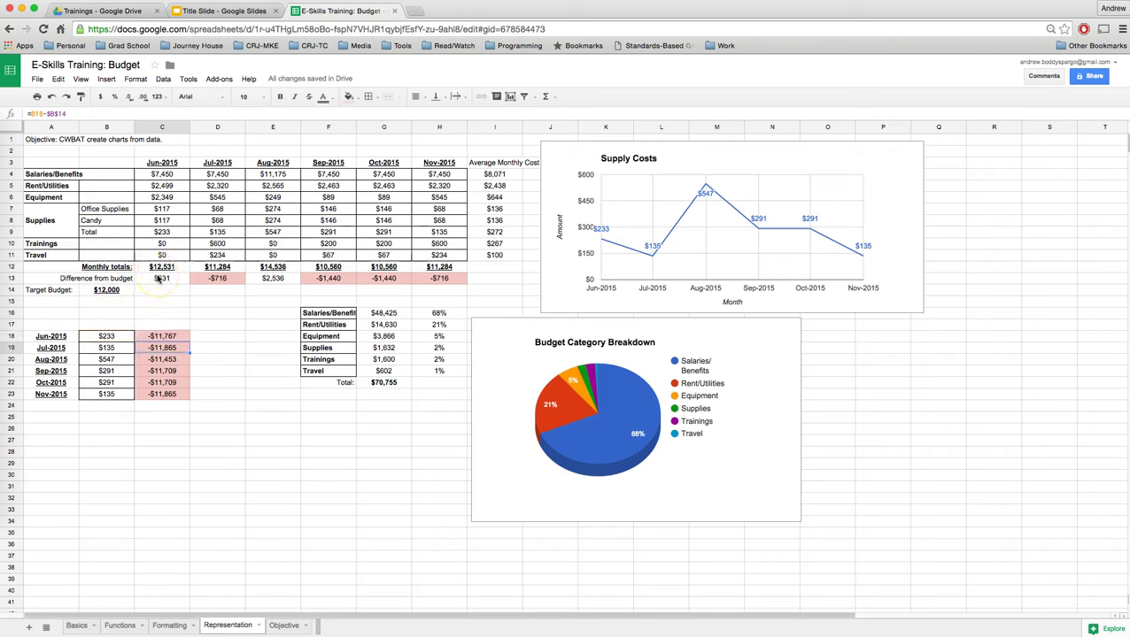
pyautogui.moveTo(166, 336); pyautogui.dragTo(178, 399)
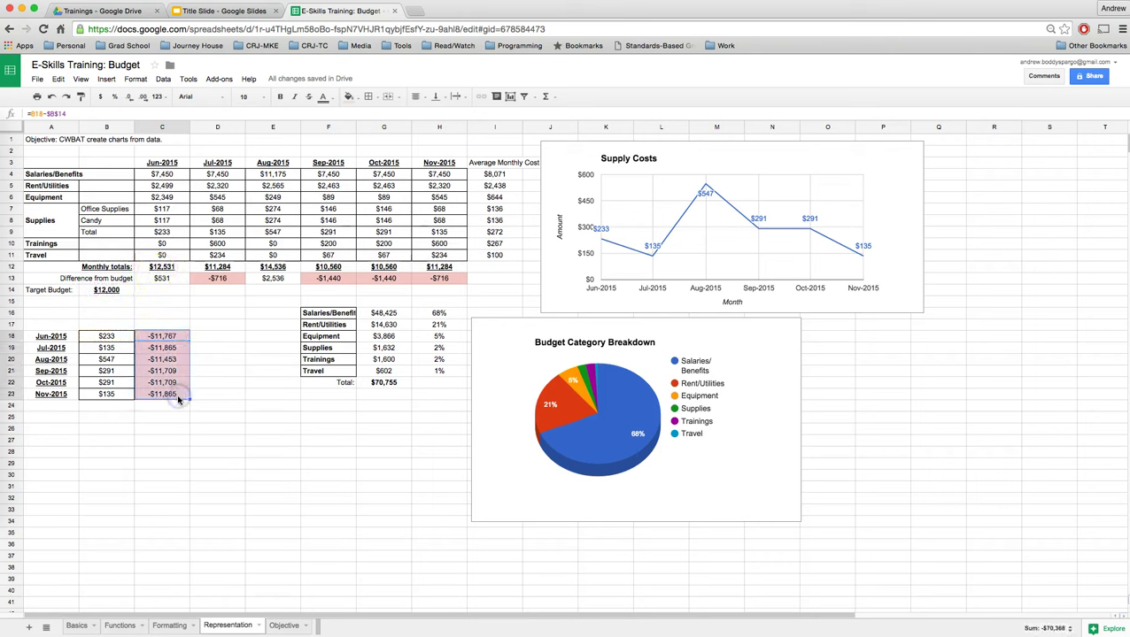
pyautogui.press('Delete')
pyautogui.click(157, 315)
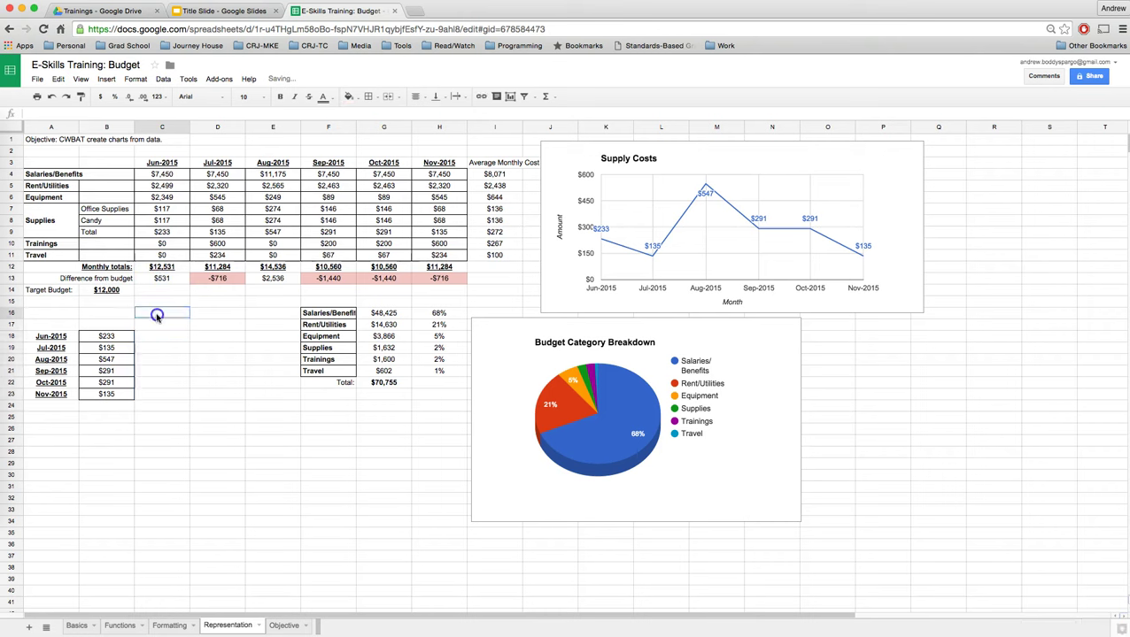
# Paste the Difference from budget values C13:H13 into row 14 as plain values
pyautogui.click(161, 279)
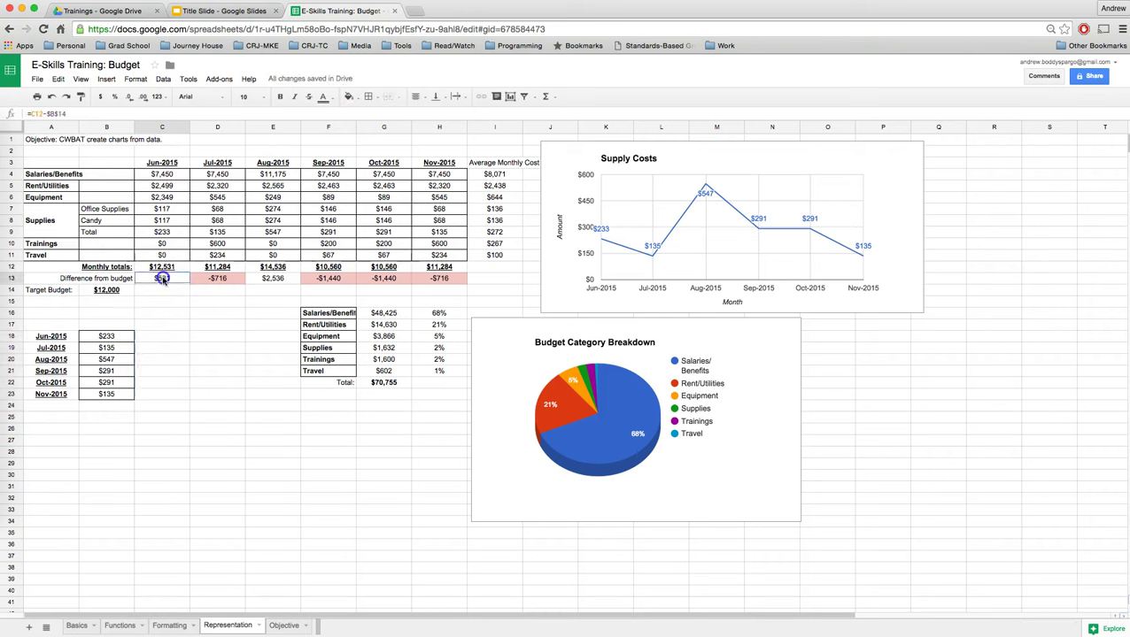
pyautogui.moveTo(162, 280); pyautogui.dragTo(441, 278)
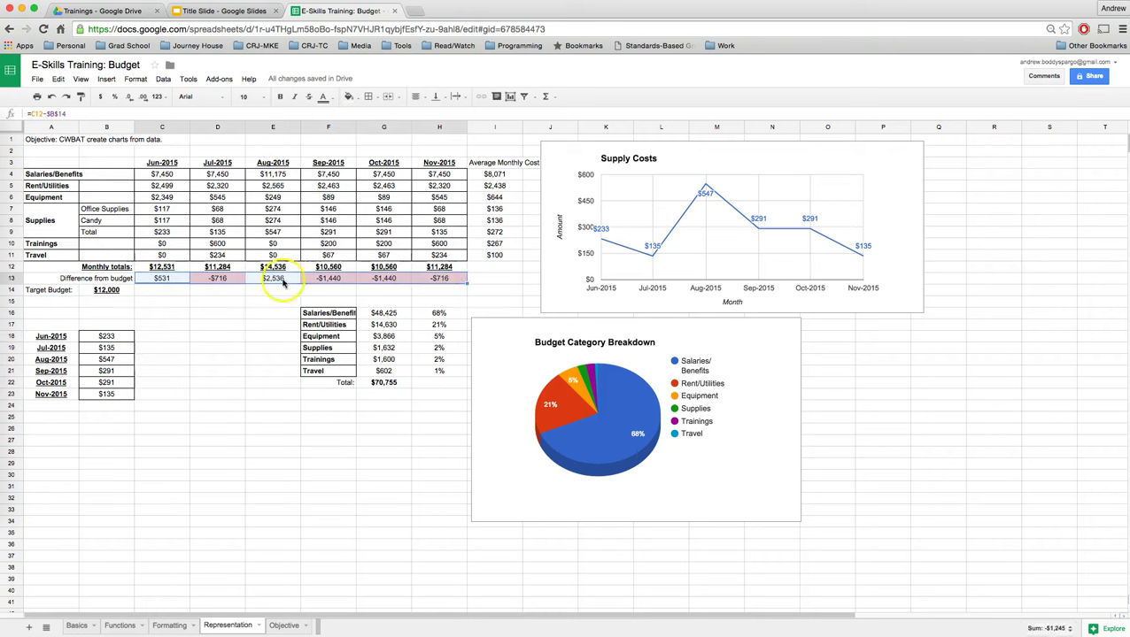
pyautogui.hotkey('ctrl', 'c')
pyautogui.click(162, 291)
pyautogui.hotkey('ctrl', 'shift', 'v')
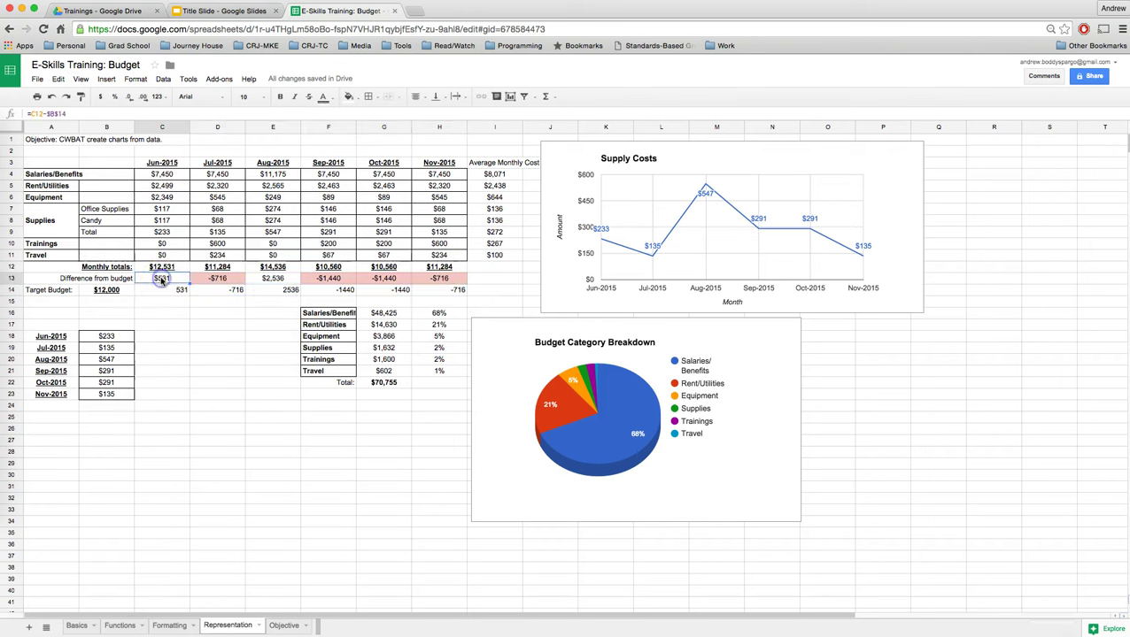
# Compare C13's formula with C14's pasted plain value and the I4 average formula
pyautogui.doubleClick(152, 279)
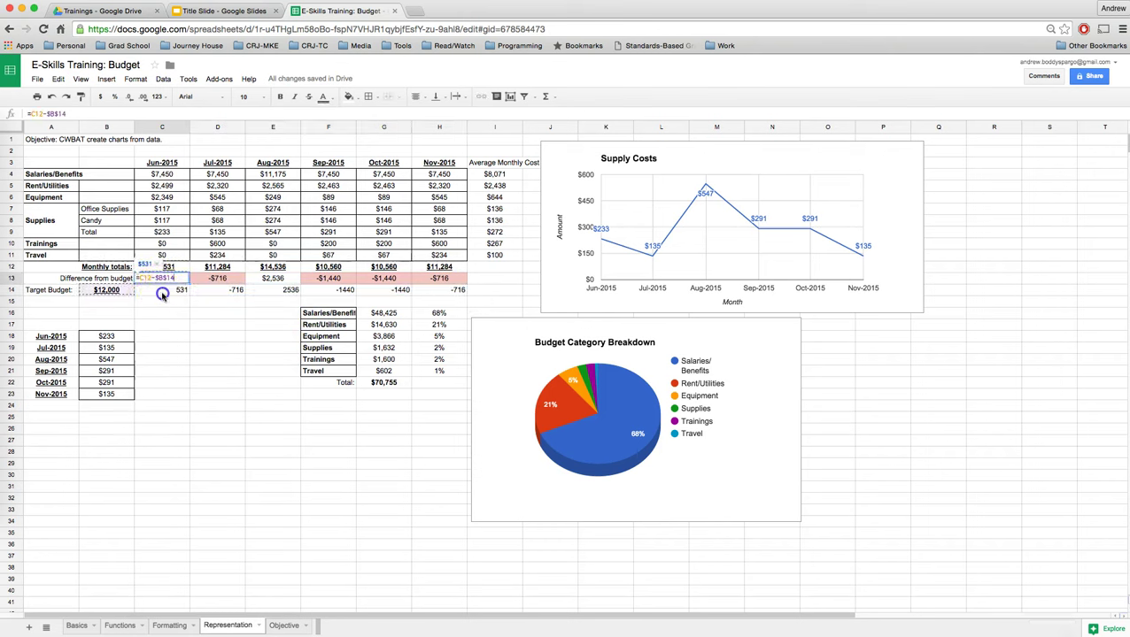
pyautogui.click(164, 292)
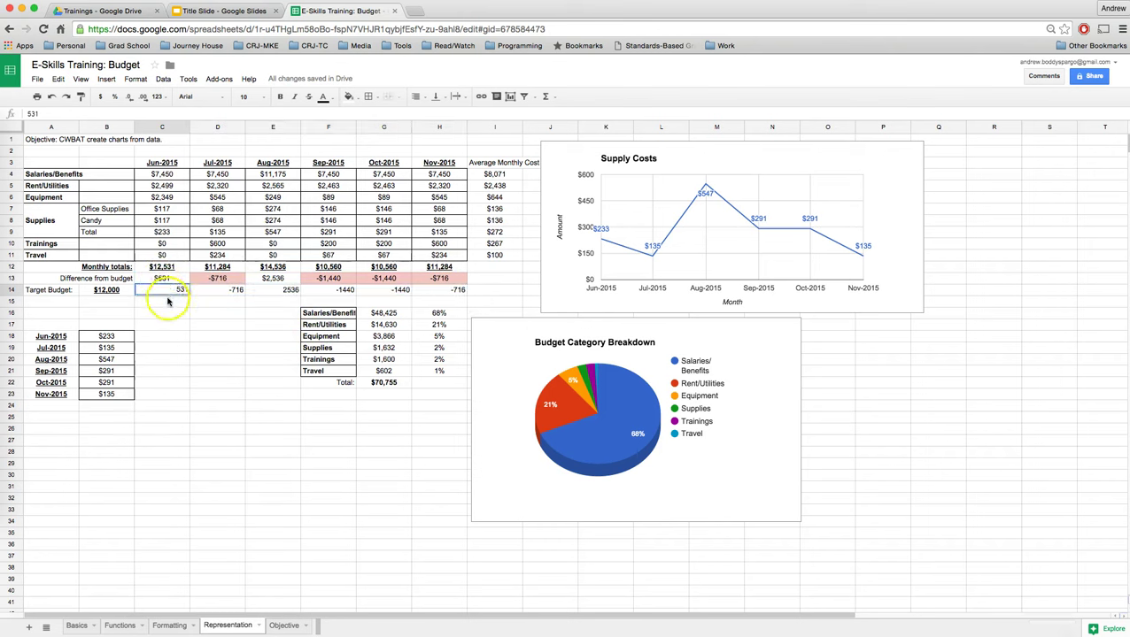
pyautogui.click(165, 301)
pyautogui.click(165, 292)
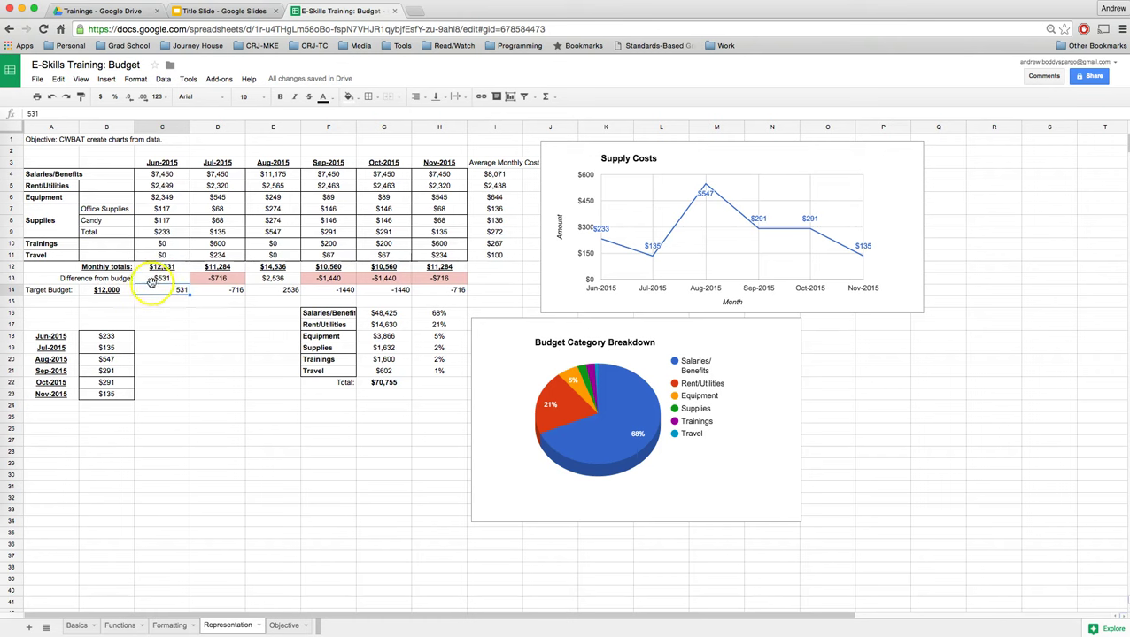
pyautogui.click(163, 279)
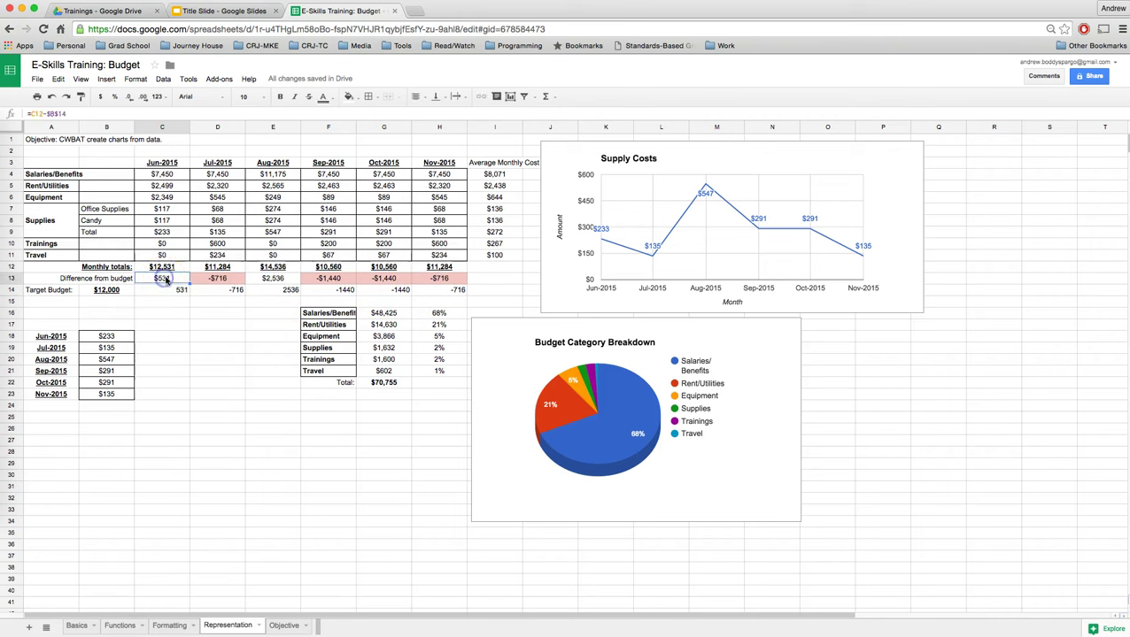
pyautogui.click(489, 175)
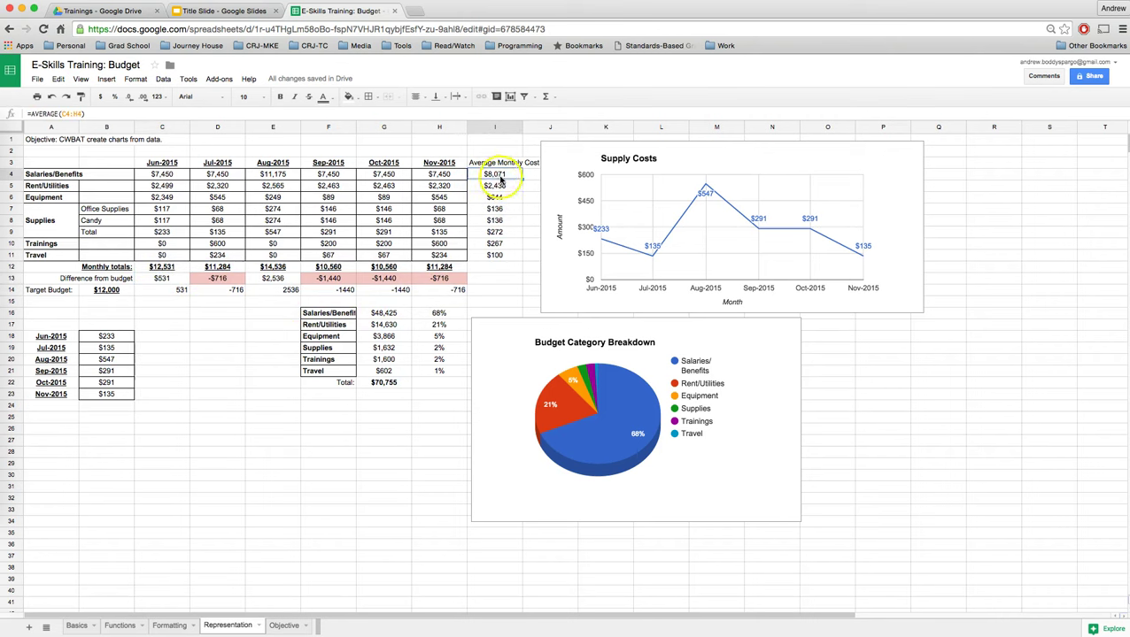
# Paint row 13's currency format and fills onto C14:H14, then select C14:H14
pyautogui.click(80, 96)
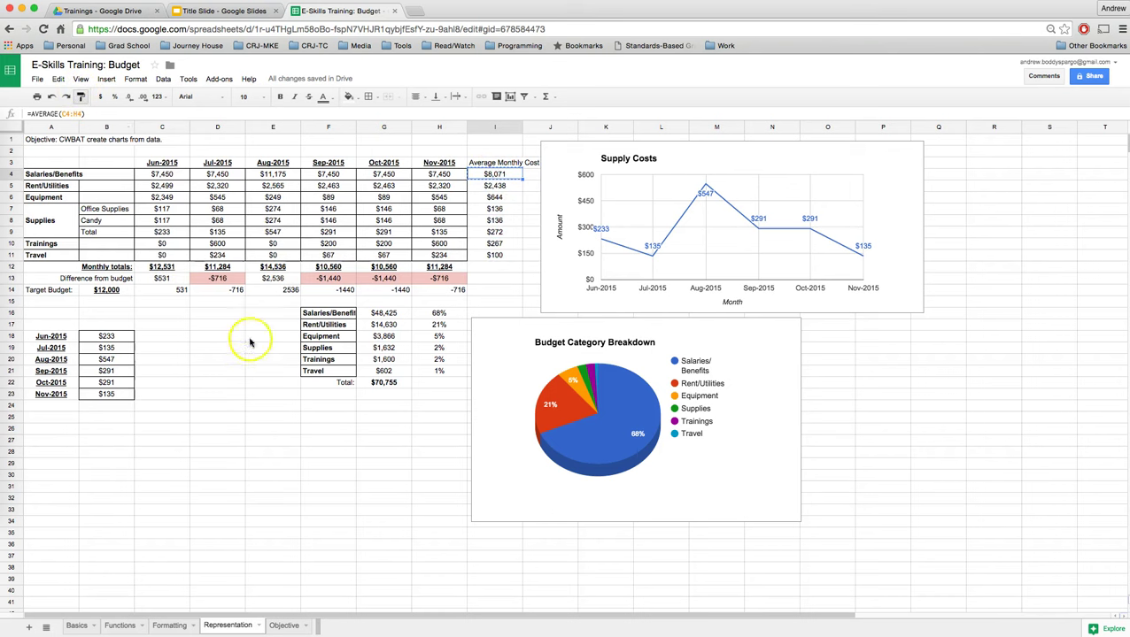
pyautogui.moveTo(164, 288); pyautogui.dragTo(424, 290)
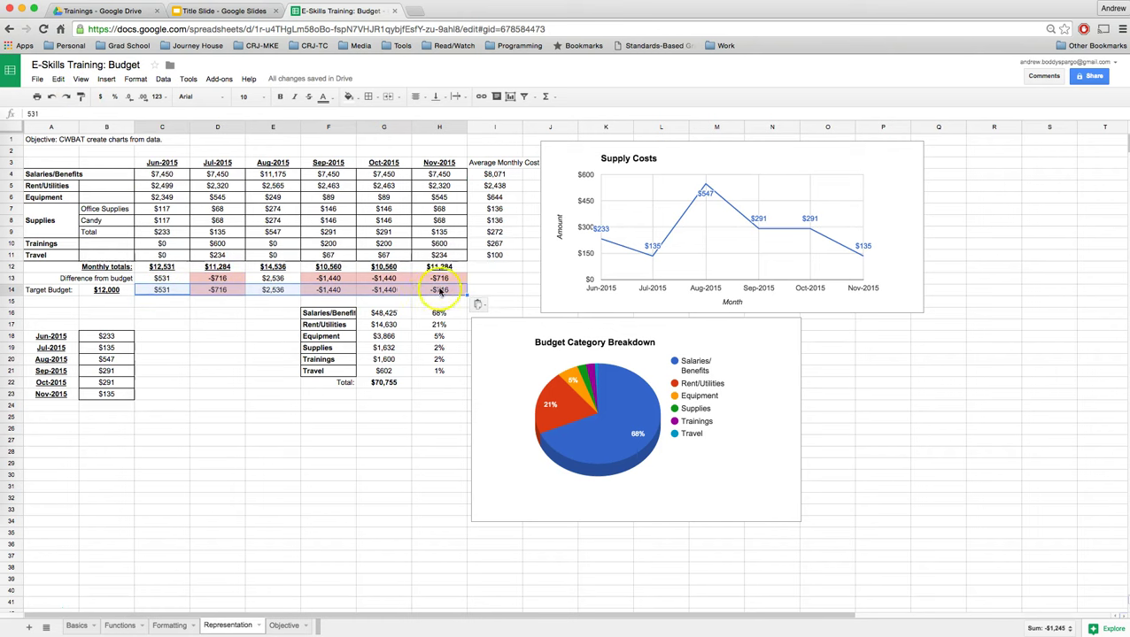
pyautogui.click(149, 290)
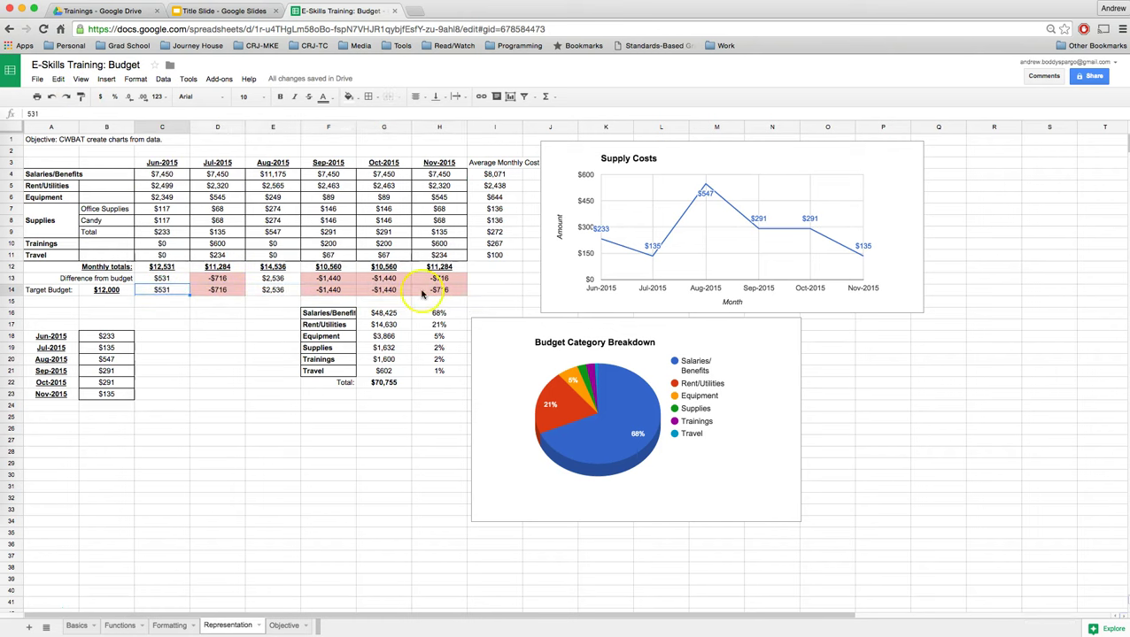
pyautogui.moveTo(173, 290); pyautogui.dragTo(423, 292)
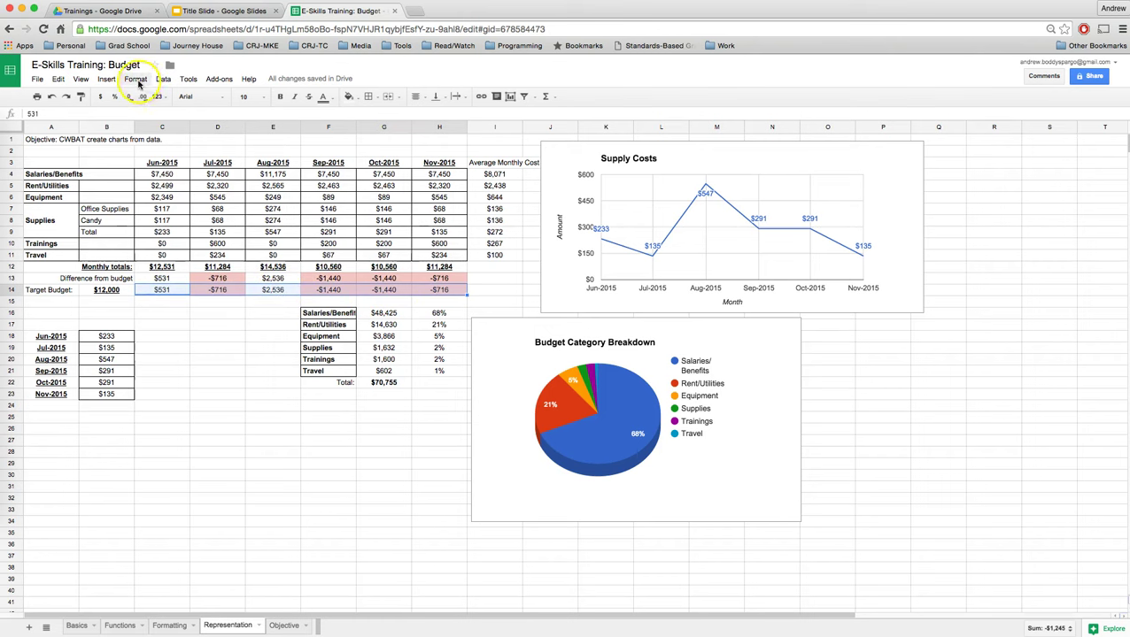
# Change the negative-value rule's range to C4:H13,I4:I13,B18:C23, excluding row 14
pyautogui.click(137, 78)
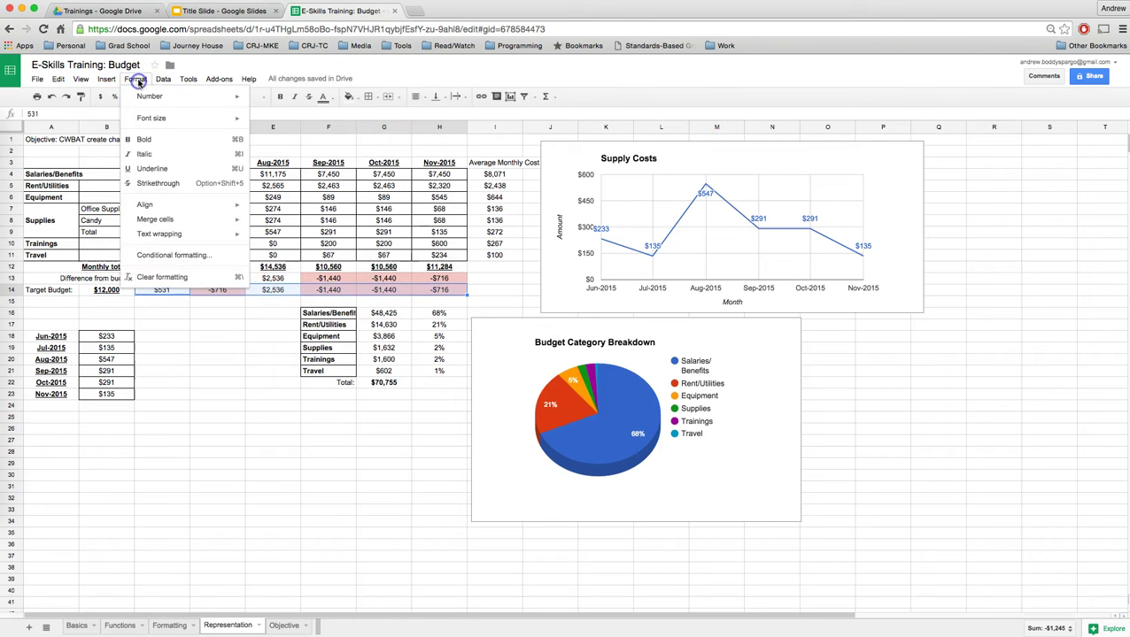
pyautogui.click(164, 258)
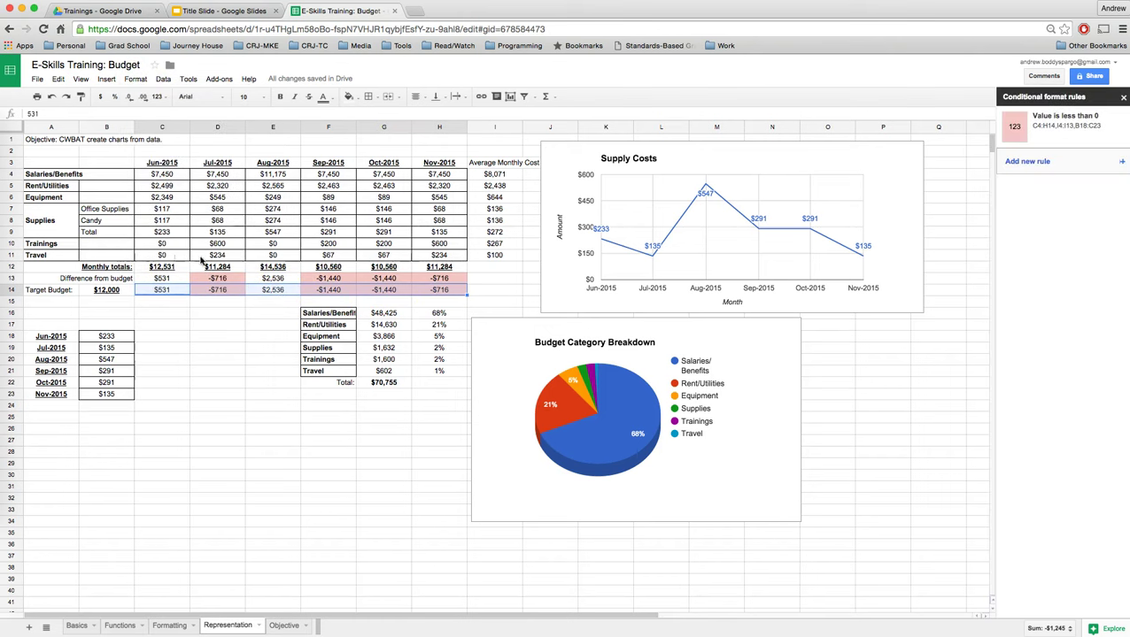
pyautogui.click(1090, 127)
pyautogui.click(1059, 178)
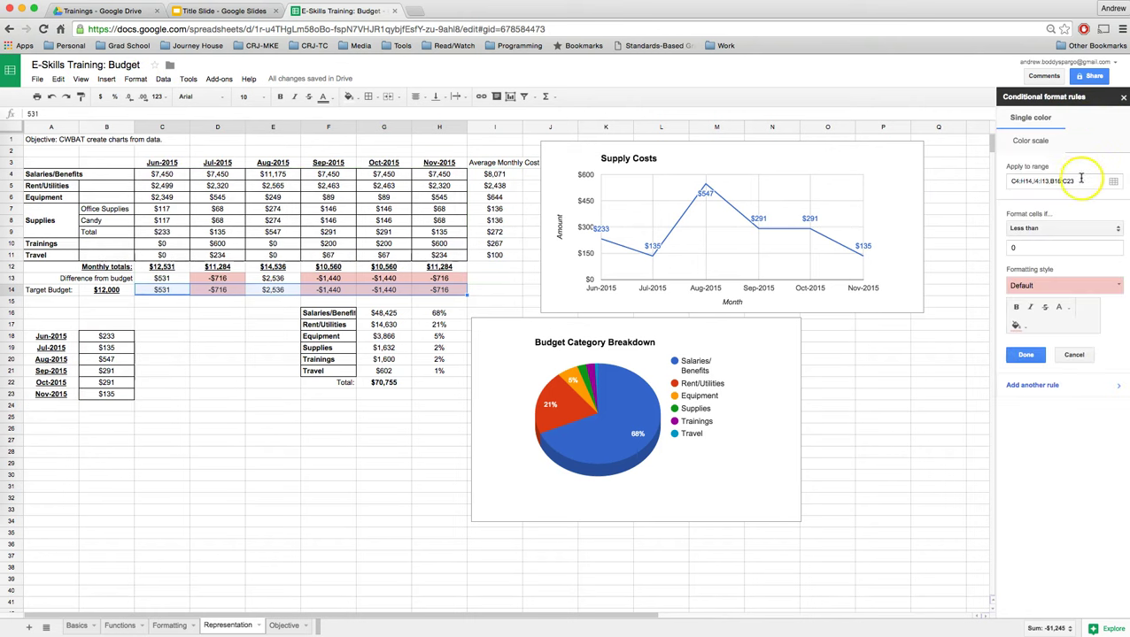
pyautogui.click(1010, 181)
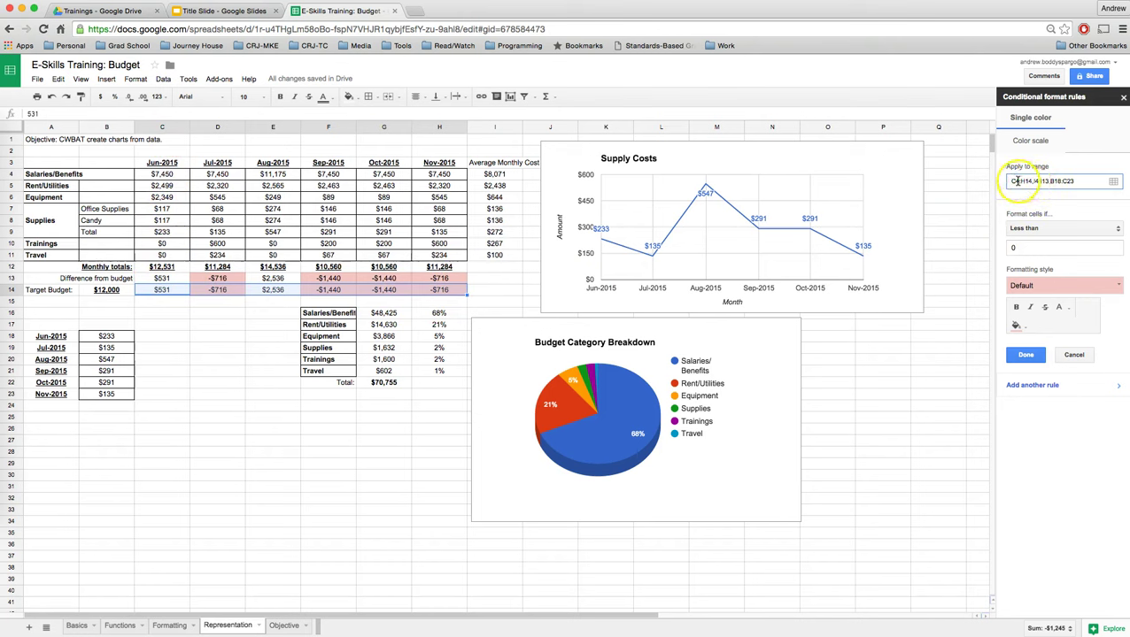
pyautogui.click(1027, 180)
pyautogui.click(1025, 354)
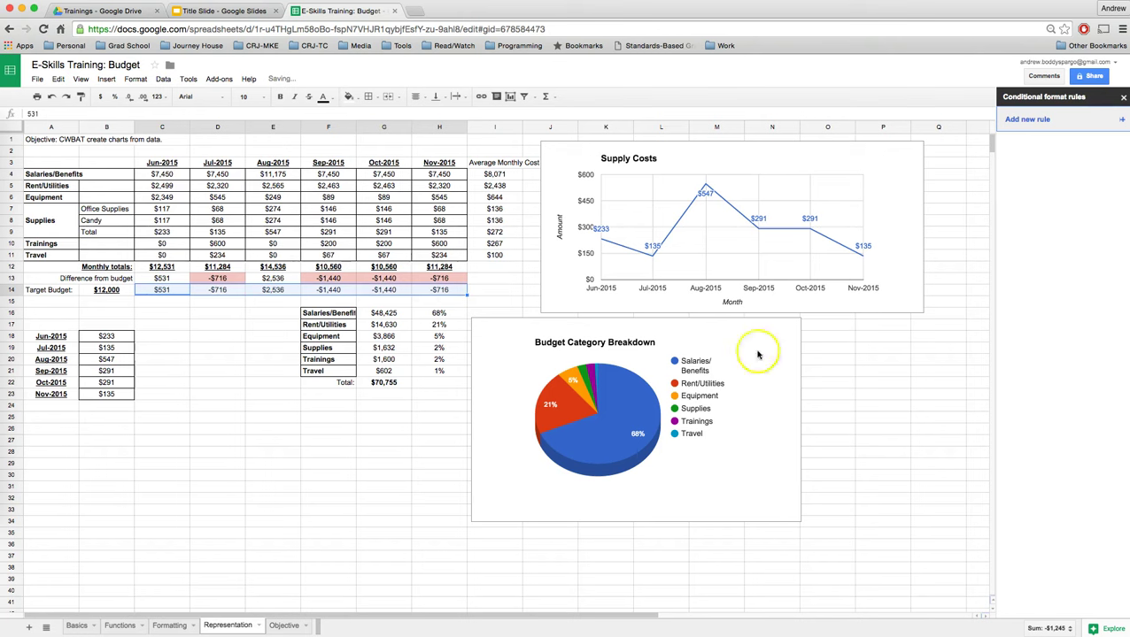
# Copy the differences C14:H14 and paste them transposed into C18:C23
pyautogui.click(425, 278)
pyautogui.moveTo(162, 295); pyautogui.dragTo(388, 298)
pyautogui.rightClick(387, 296)
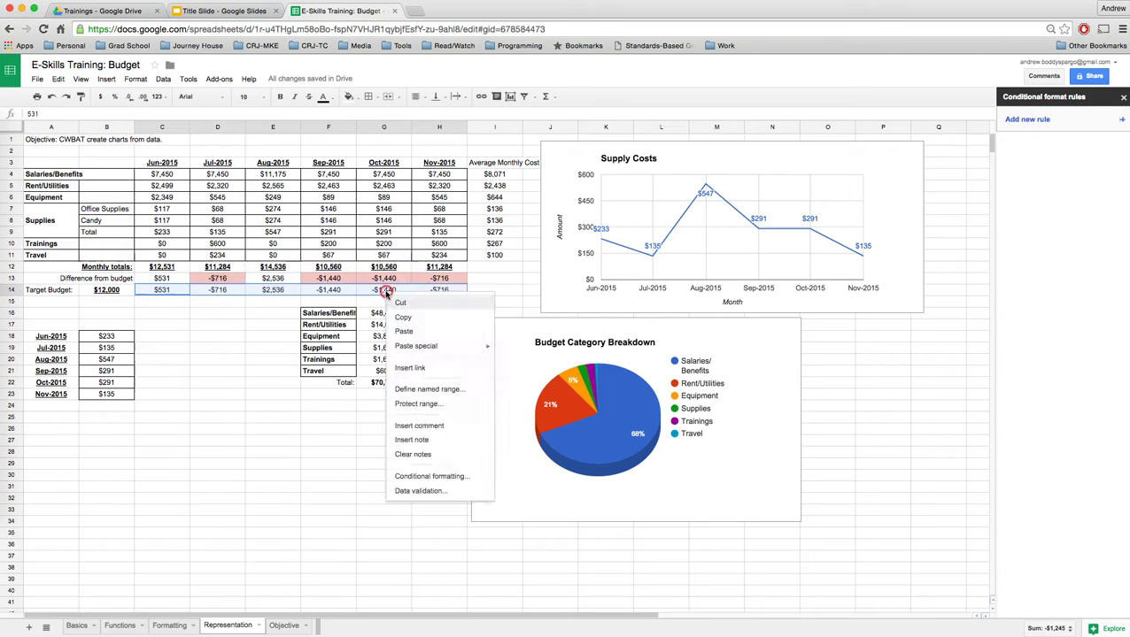
pyautogui.click(402, 318)
pyautogui.rightClick(152, 339)
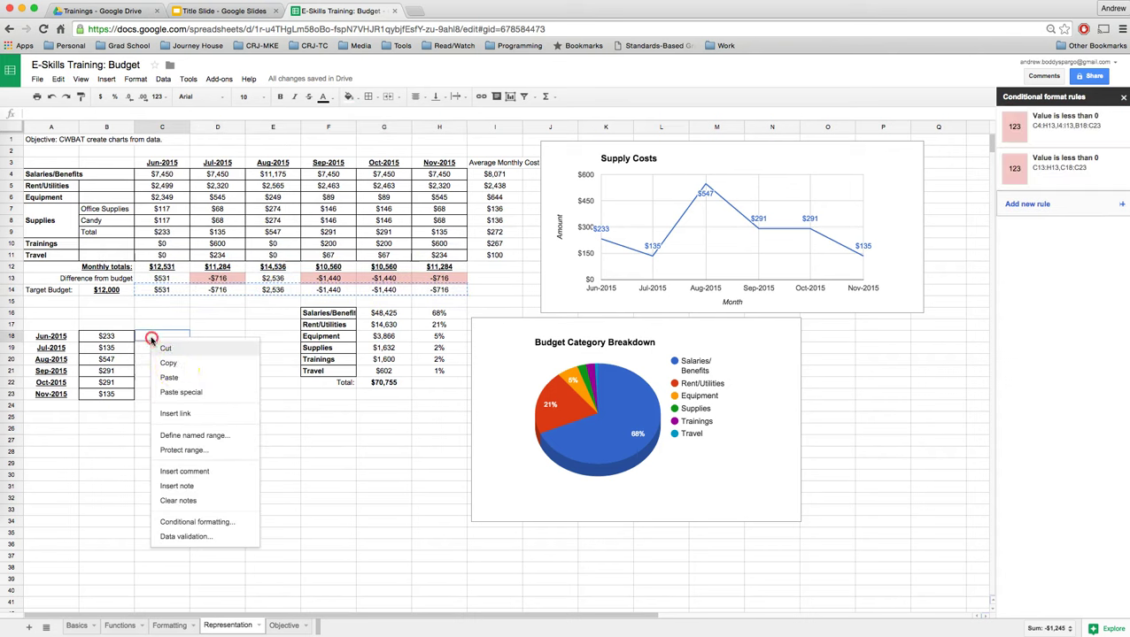
pyautogui.moveTo(202, 397)
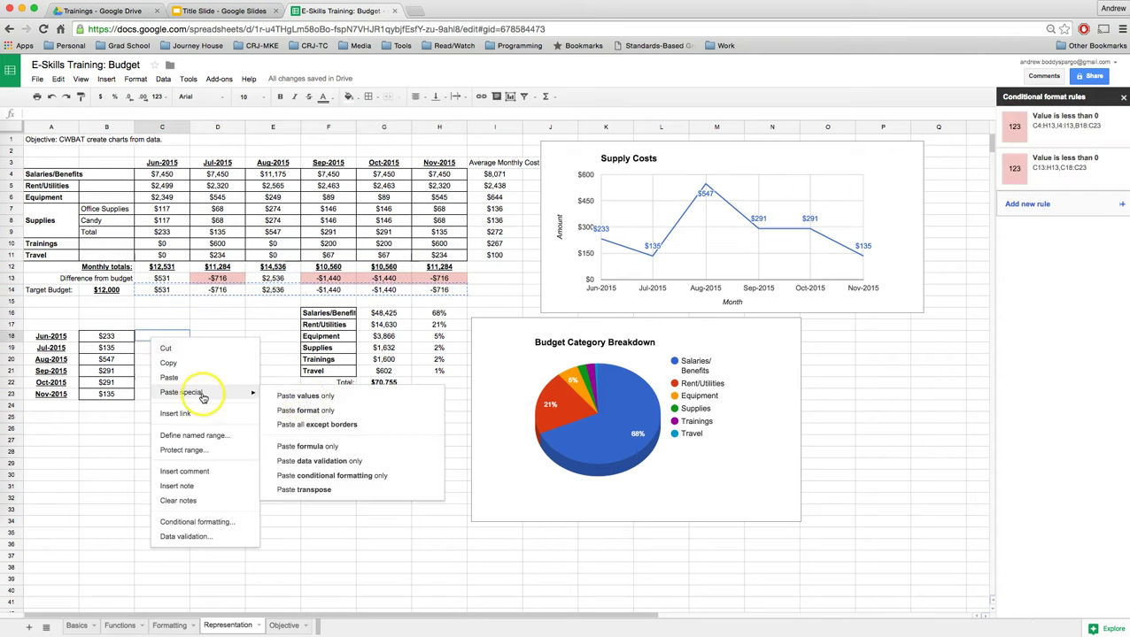
pyautogui.click(323, 490)
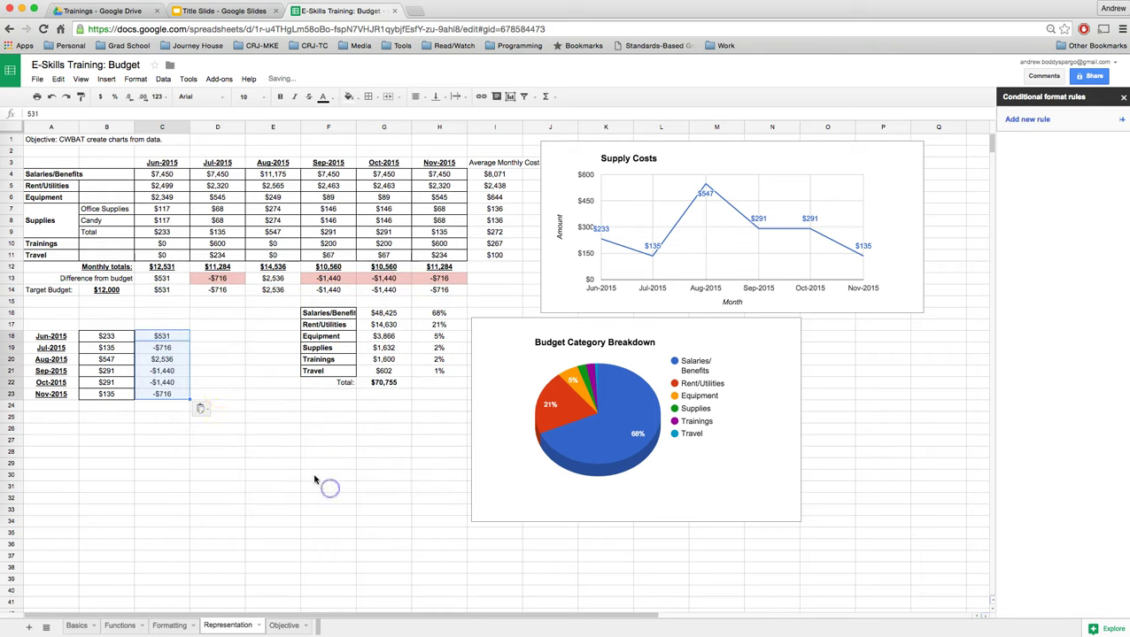
pyautogui.click(213, 324)
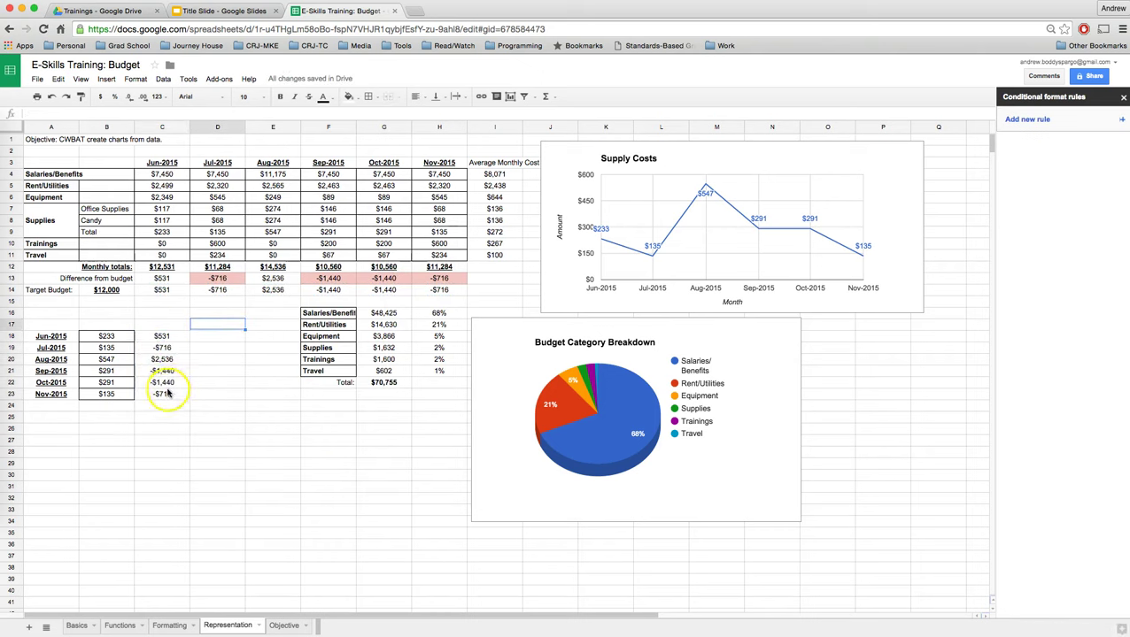
# Clear the temporary difference values from C14:H14
pyautogui.moveTo(164, 290); pyautogui.dragTo(425, 293)
pyautogui.rightClick(425, 293)
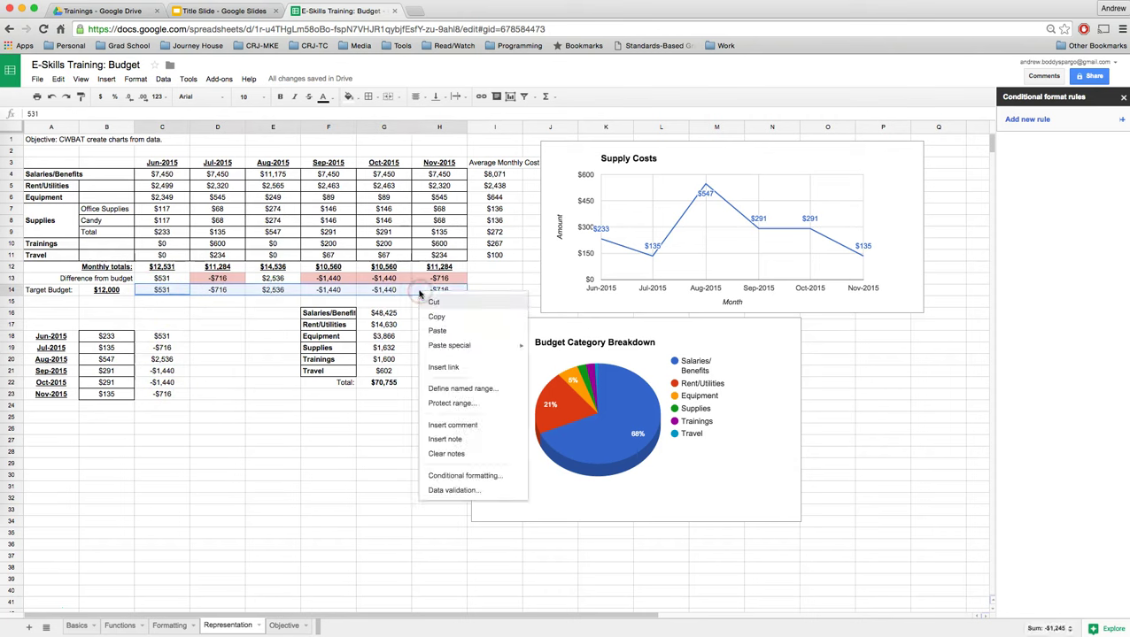
pyautogui.click(261, 317)
pyautogui.moveTo(164, 290); pyautogui.dragTo(445, 295)
pyautogui.press('Delete')
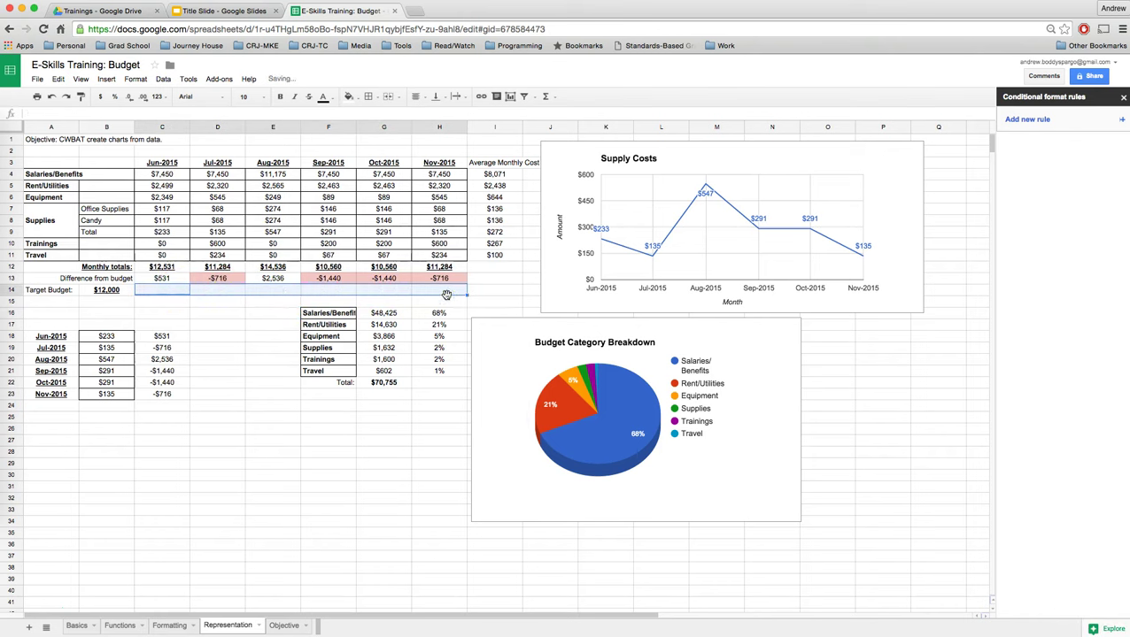
pyautogui.click(182, 313)
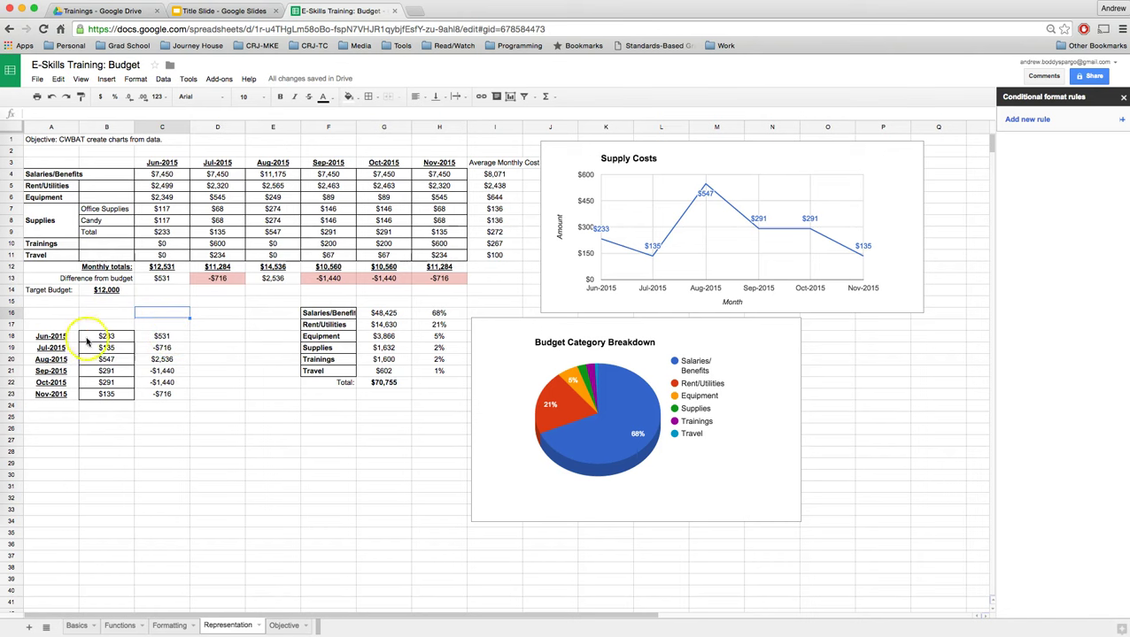
# Insert a chart from the months in A18:A23 and differences in C18:C23
pyautogui.moveTo(54, 337); pyautogui.dragTo(60, 395)
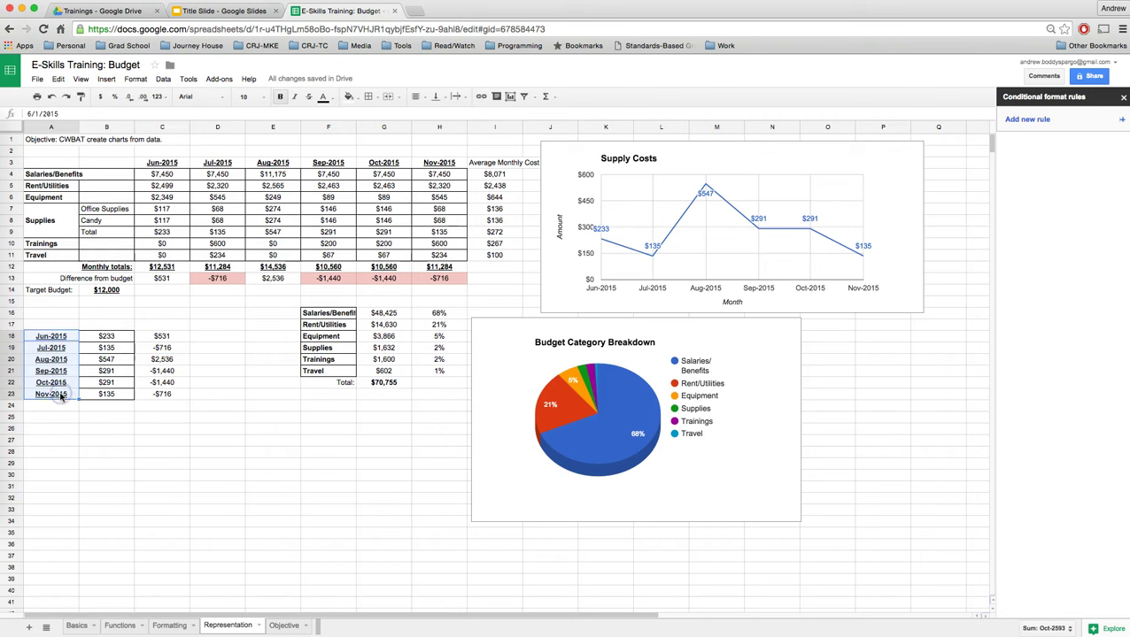
pyautogui.moveTo(161, 337); pyautogui.dragTo(165, 395)
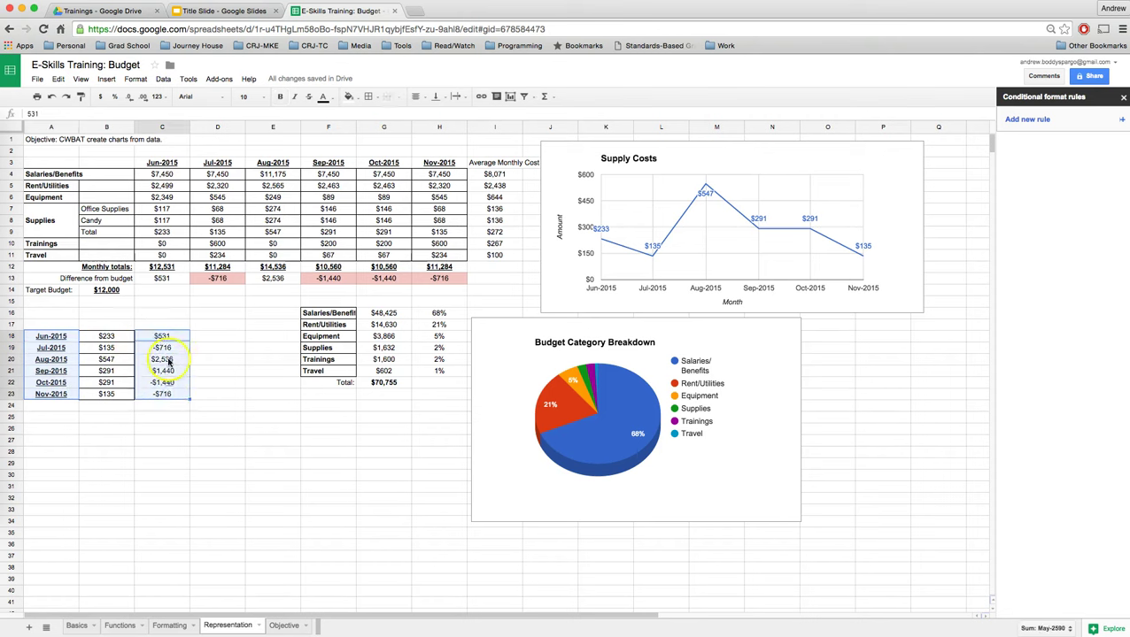
pyautogui.click(106, 79)
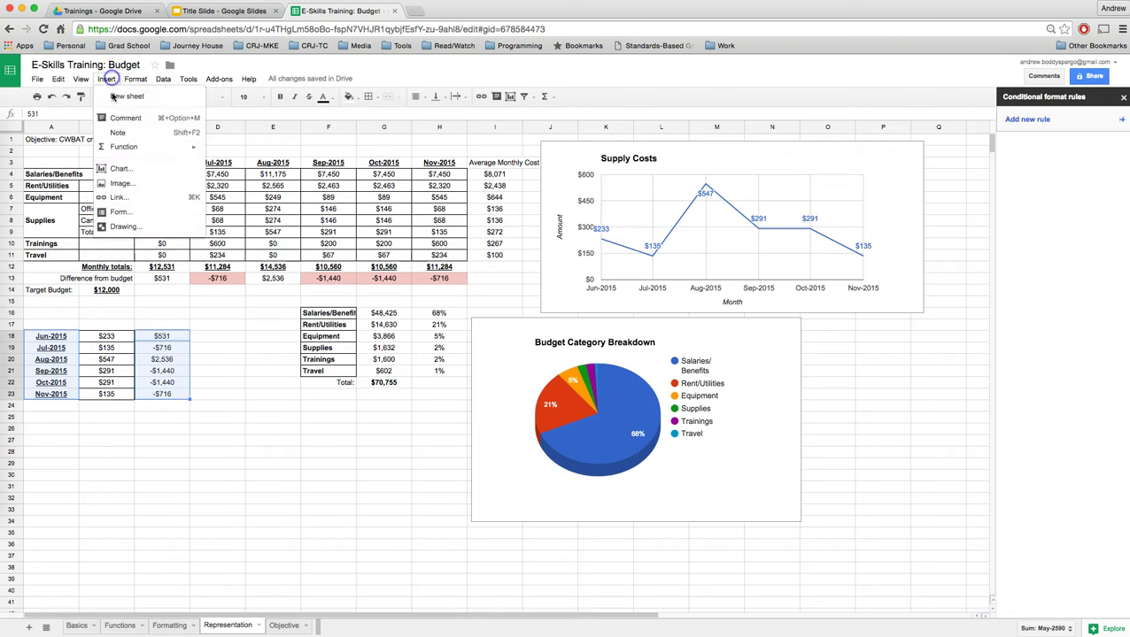
pyautogui.click(120, 168)
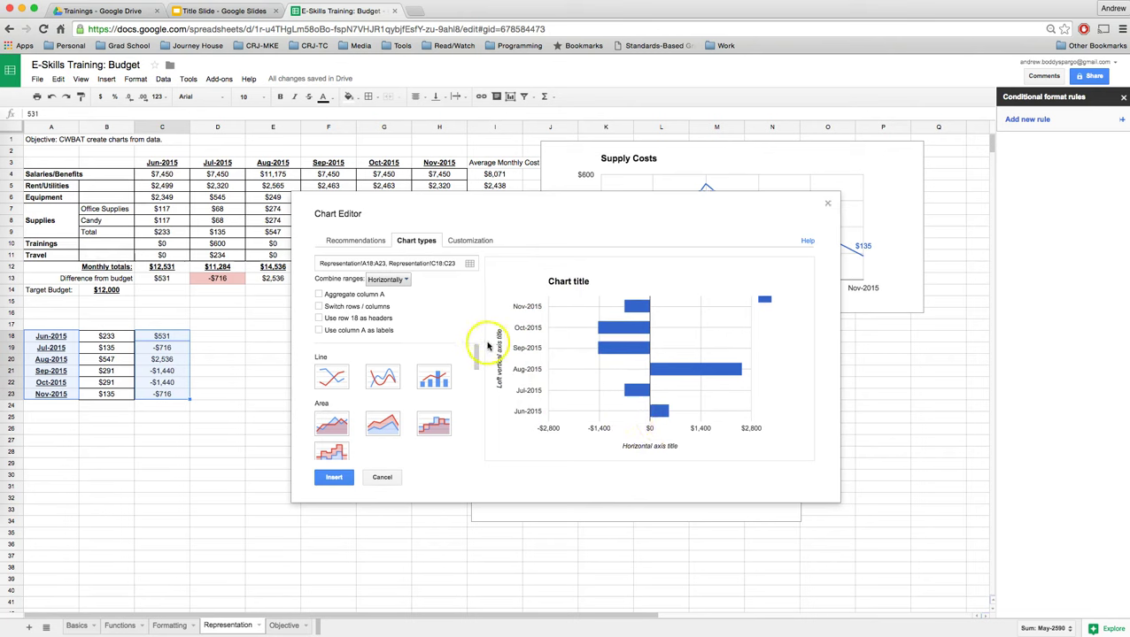
# Change the new chart's type from line to column chart
pyautogui.scroll(-1, 362, 403)
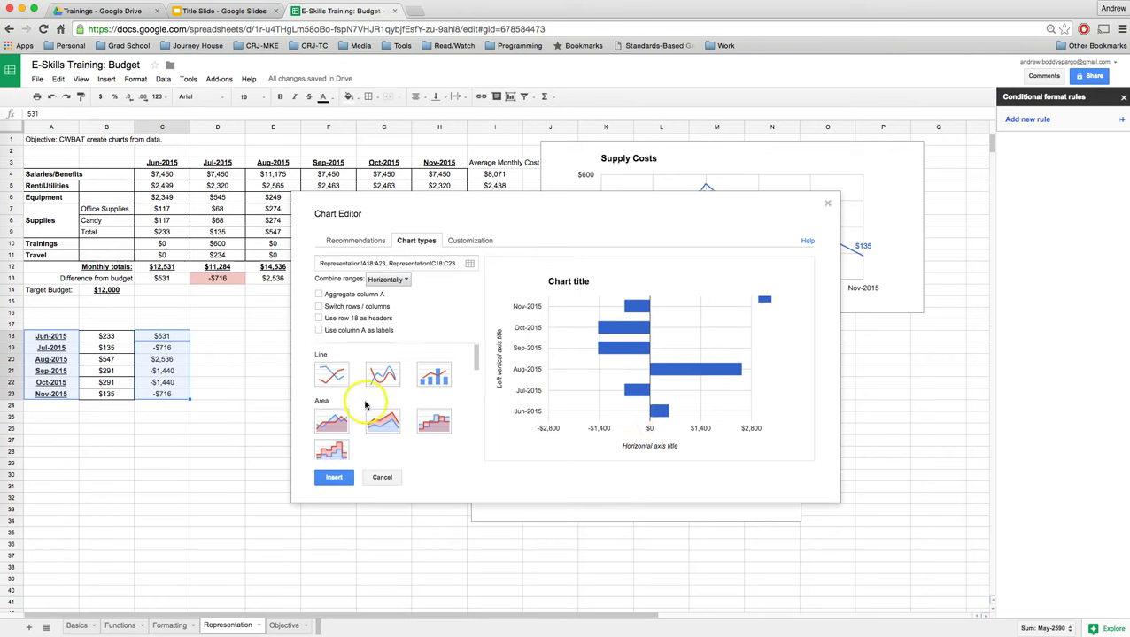
pyautogui.click(333, 368)
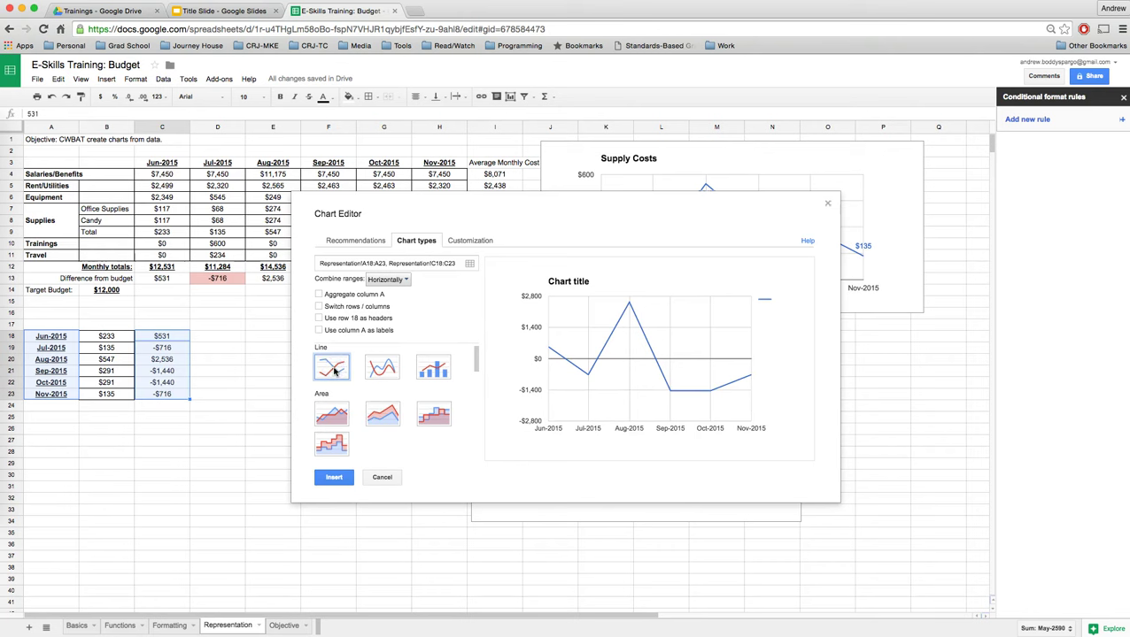
pyautogui.scroll(-3, 334, 416)
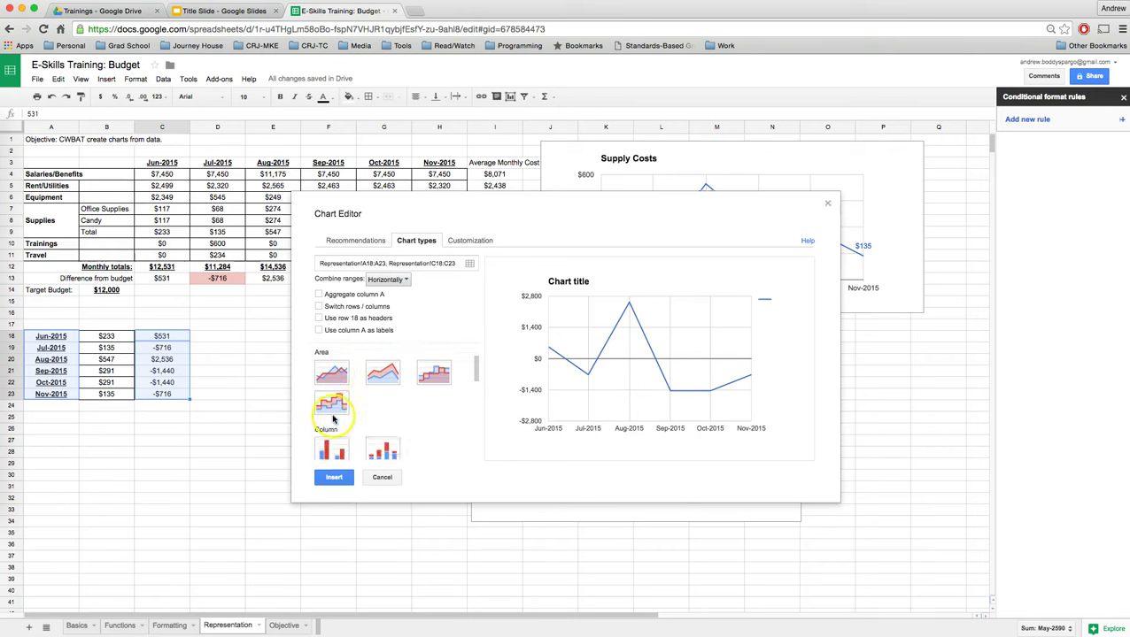
pyautogui.scroll(-2, 333, 419)
pyautogui.click(332, 422)
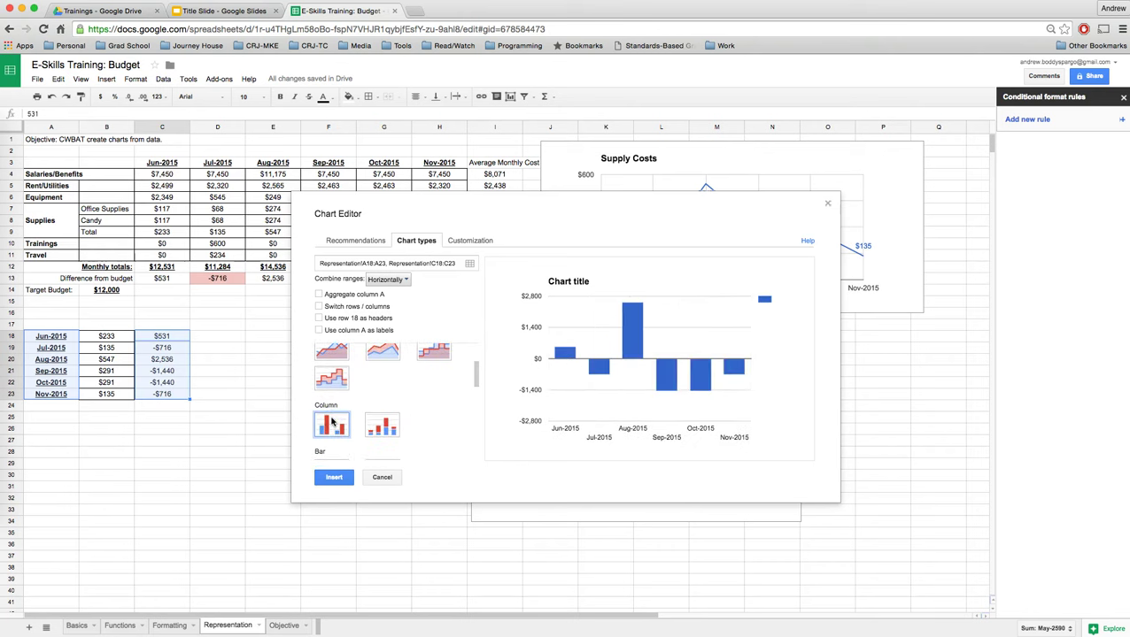
pyautogui.scroll(-2, 383, 389)
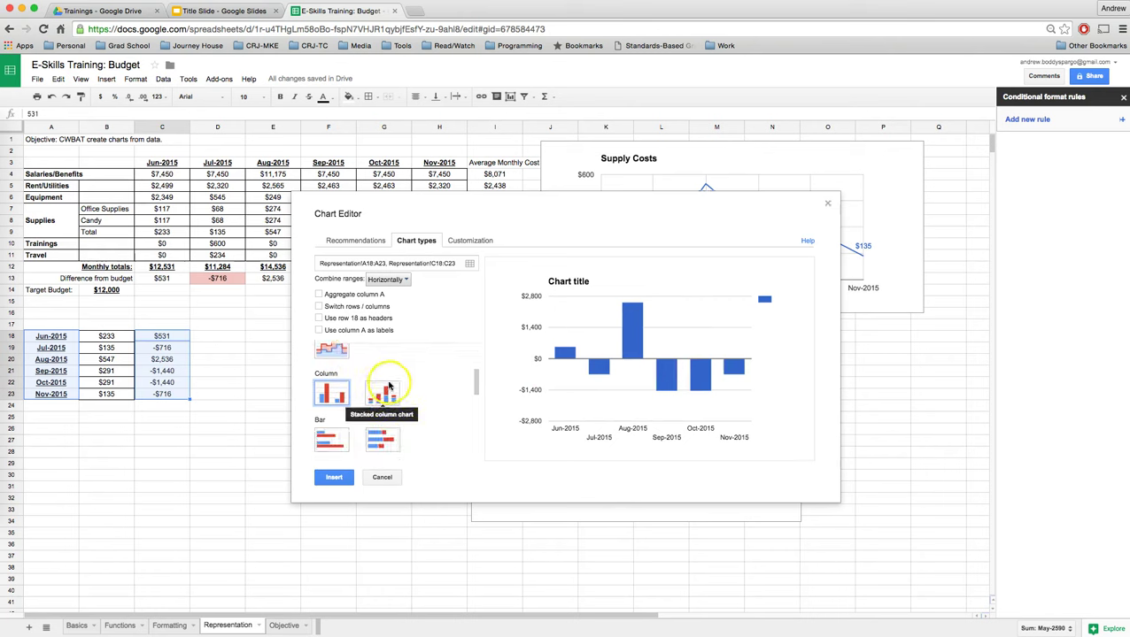
# Title the chart 'Difference from Budget' and set its legend to None
pyautogui.click(469, 241)
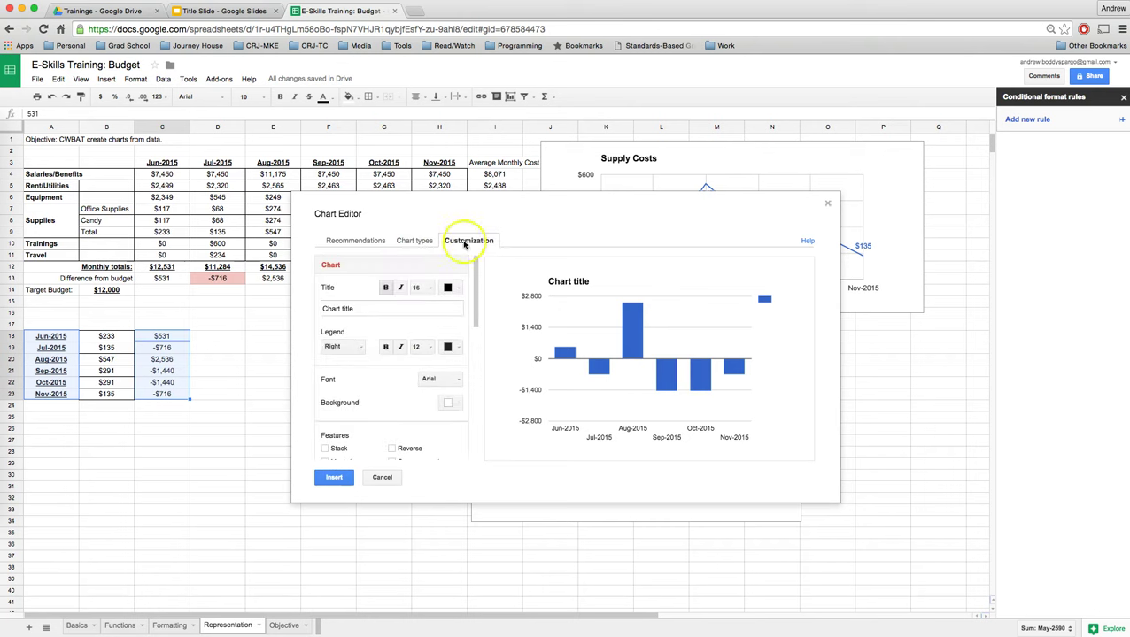
pyautogui.doubleClick(372, 312)
pyautogui.click(373, 312)
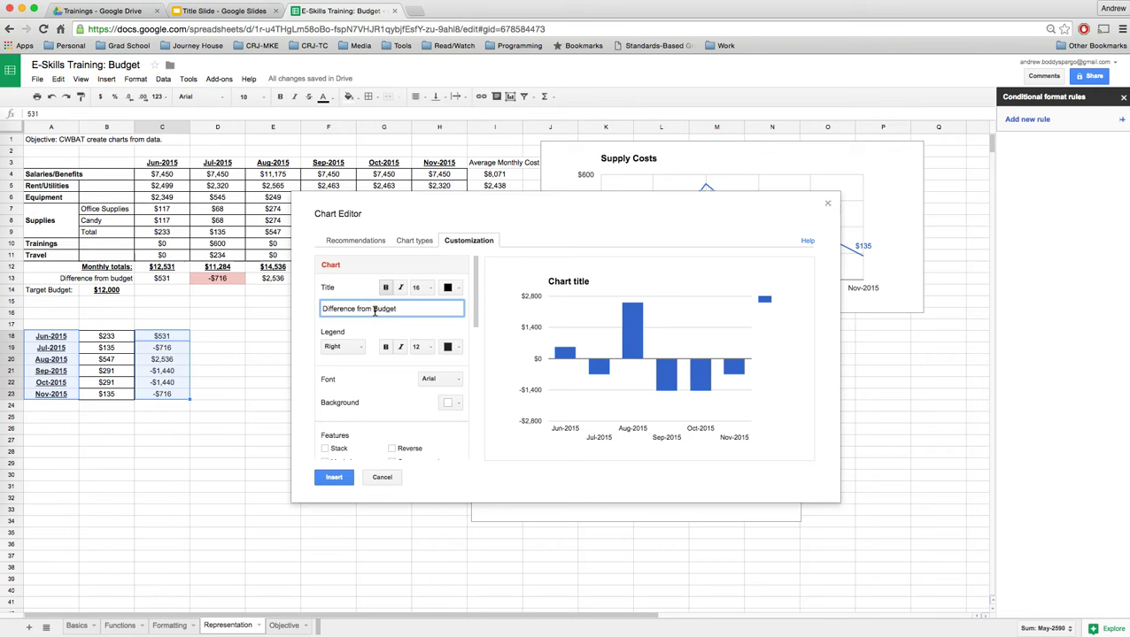
pyautogui.click(370, 328)
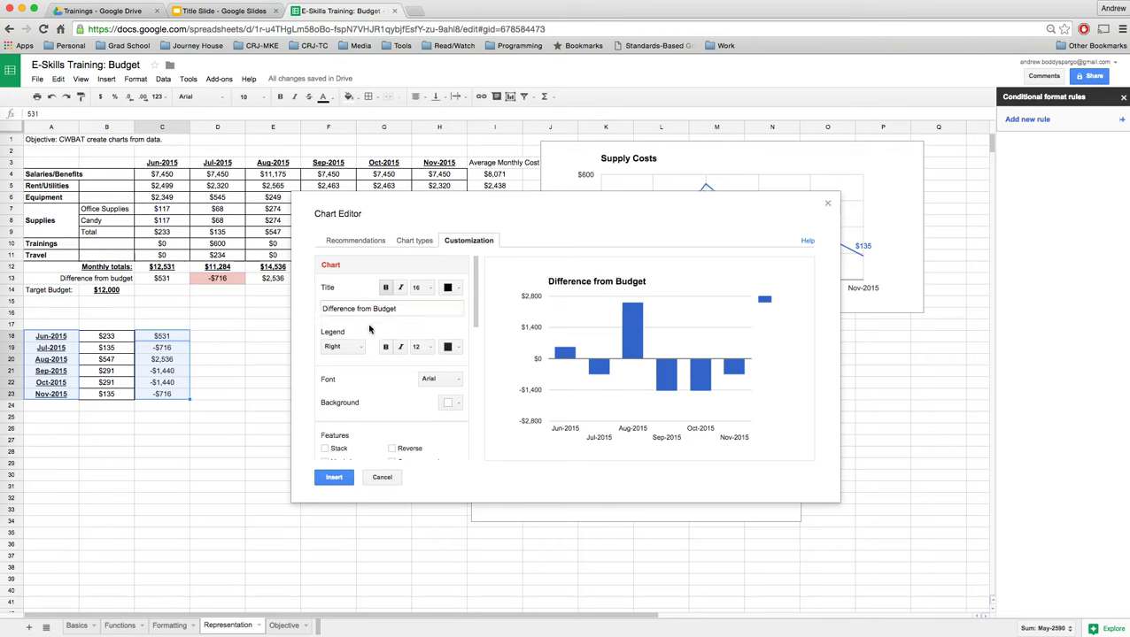
pyautogui.click(352, 345)
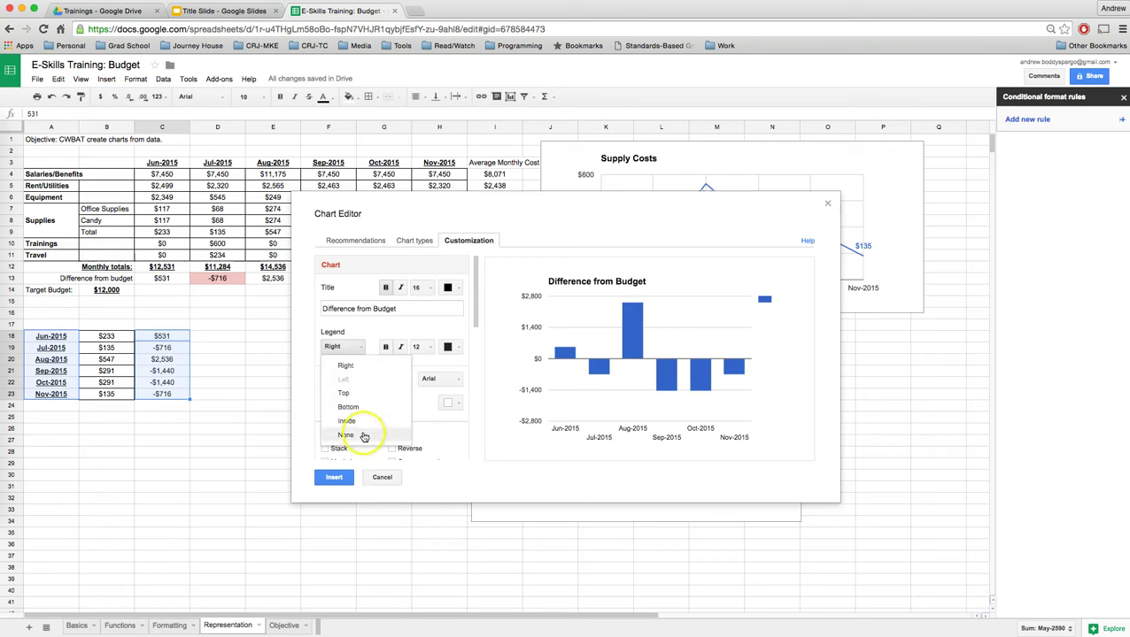
pyautogui.click(363, 436)
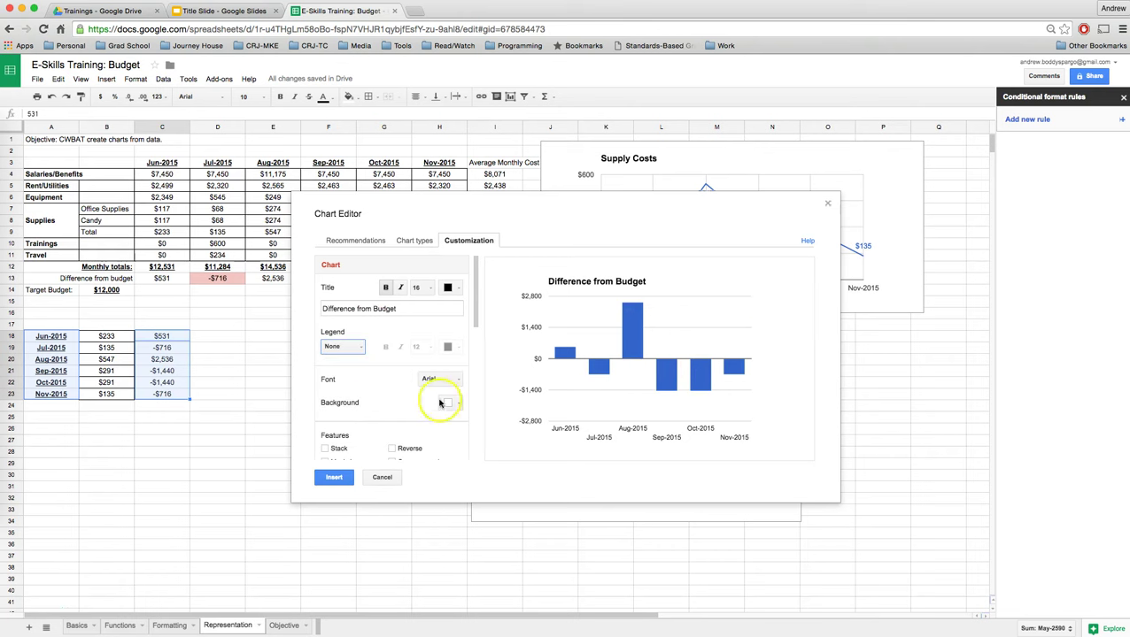
# Set series data labels to Value and place the chart on the sheet
pyautogui.scroll(-5, 377, 384)
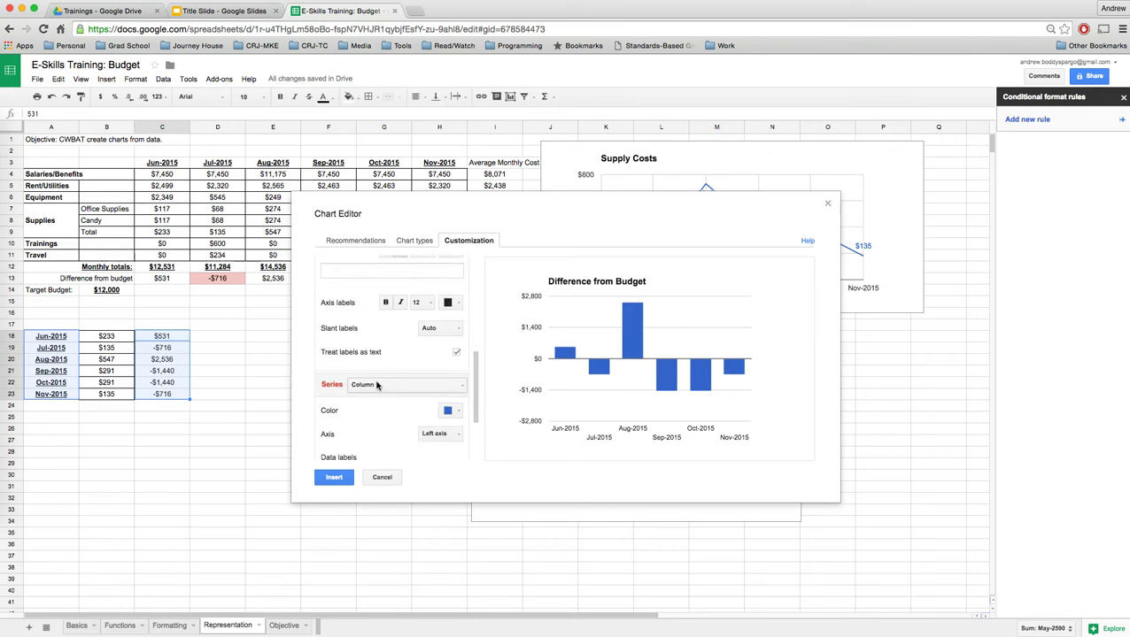
pyautogui.scroll(-3, 376, 384)
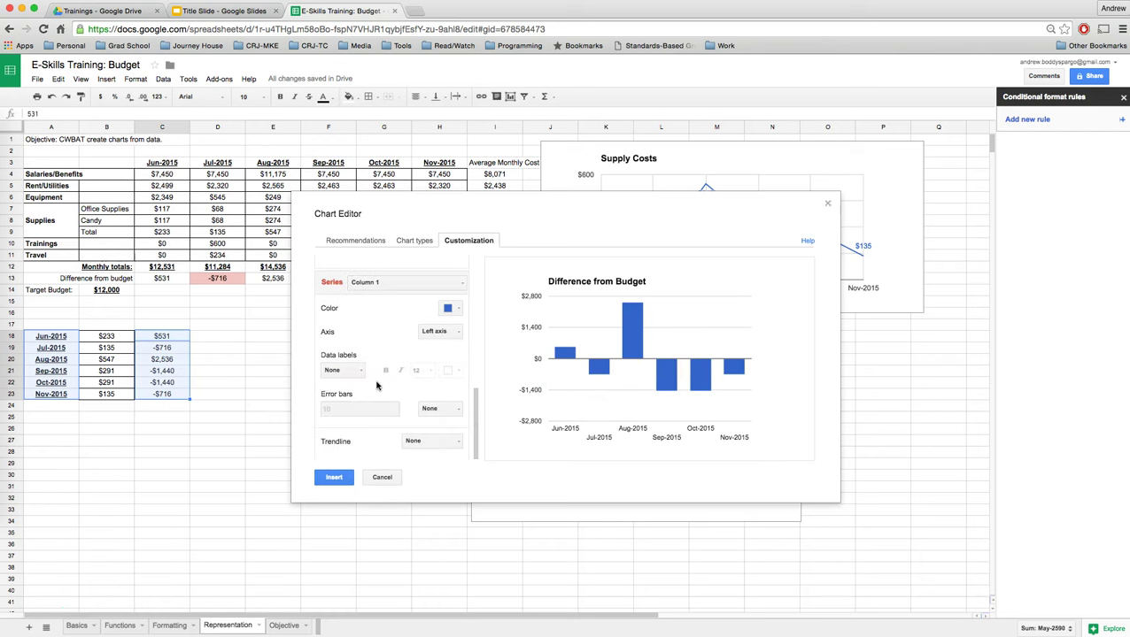
pyautogui.click(358, 370)
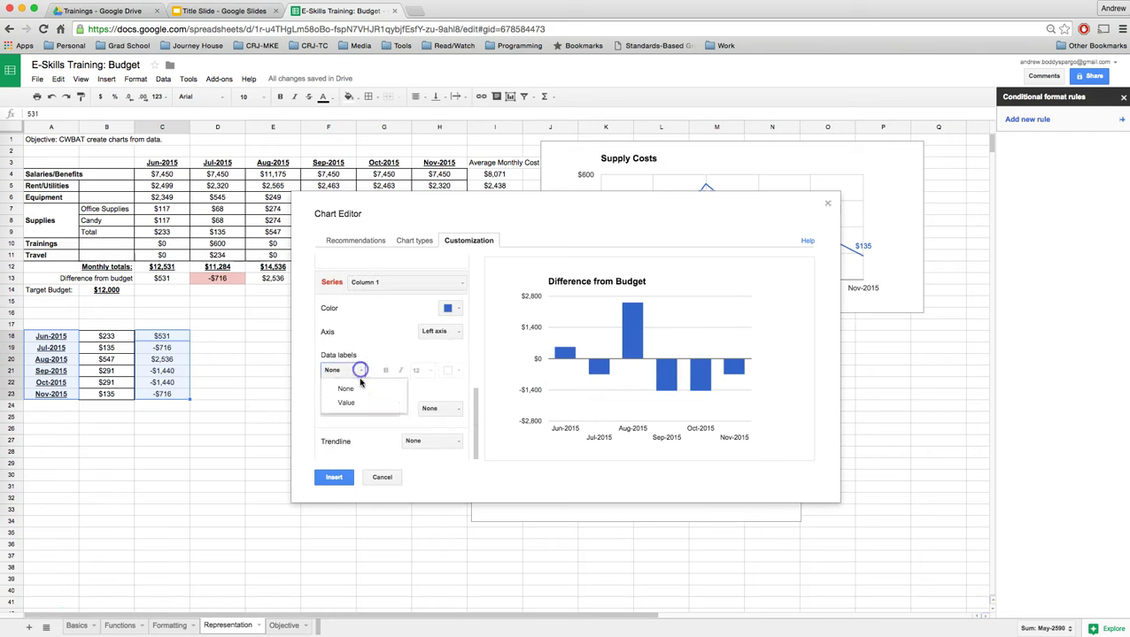
pyautogui.click(347, 403)
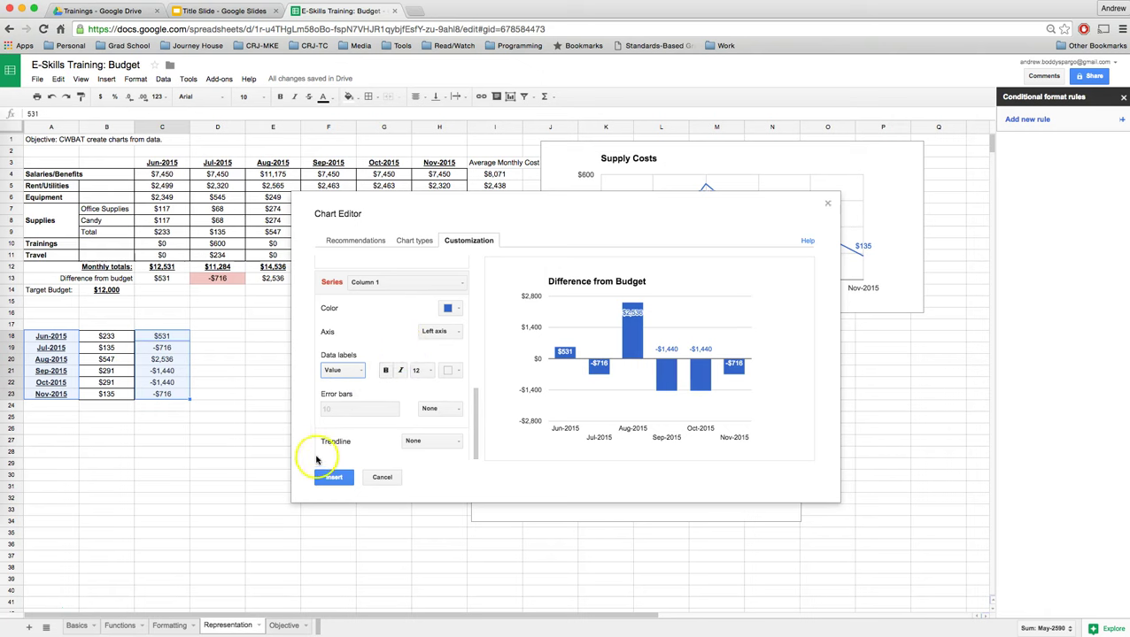
pyautogui.click(334, 477)
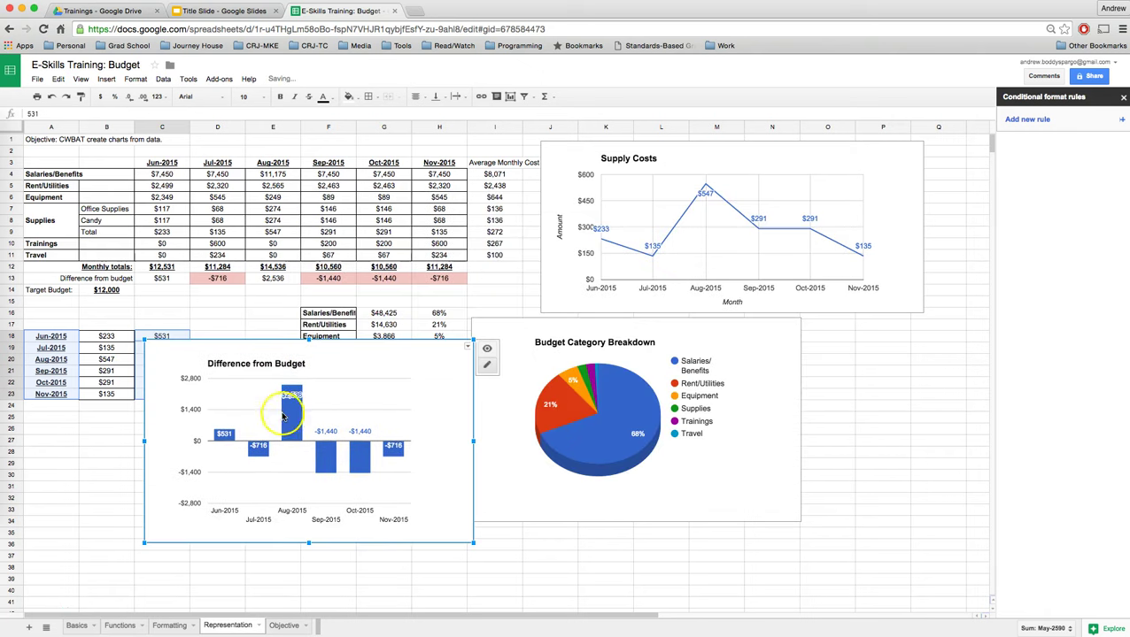
# Colour the Difference from Budget chart's bars purple
pyautogui.click(283, 416)
pyautogui.click(254, 372)
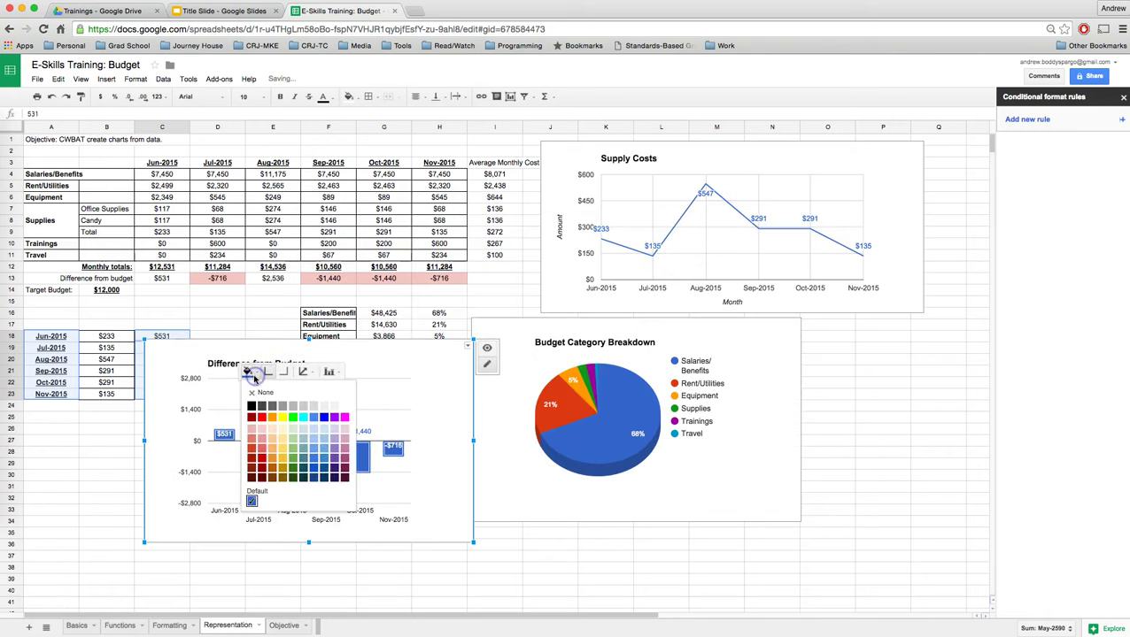
pyautogui.click(334, 418)
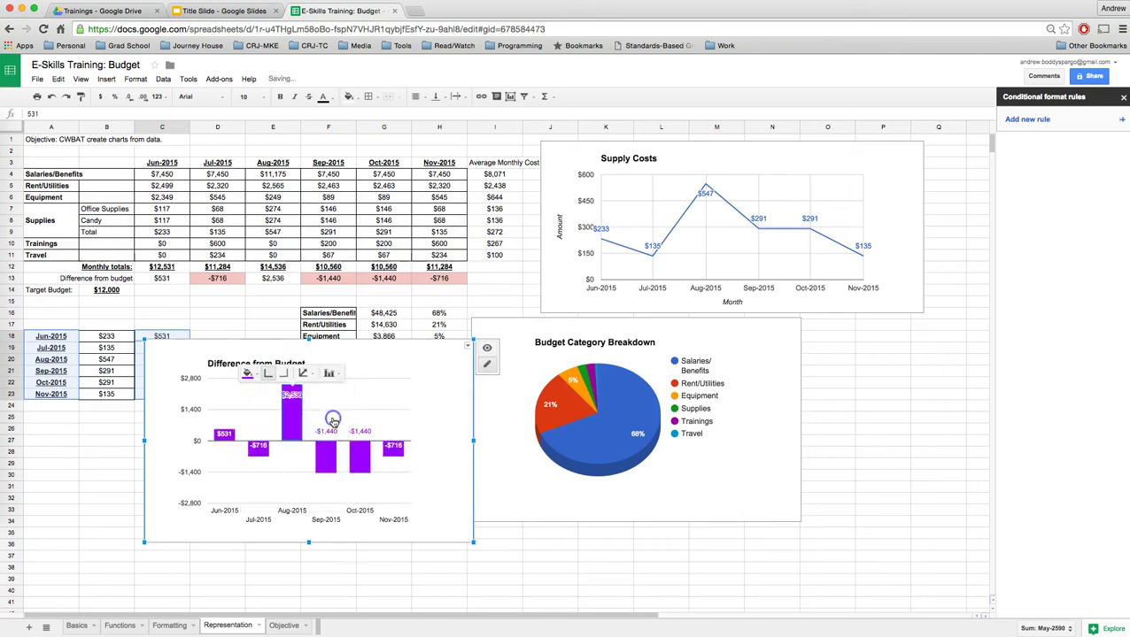
# Close the conditional format panel, then shrink the chart and move it beside the pie chart
pyautogui.click(169, 447)
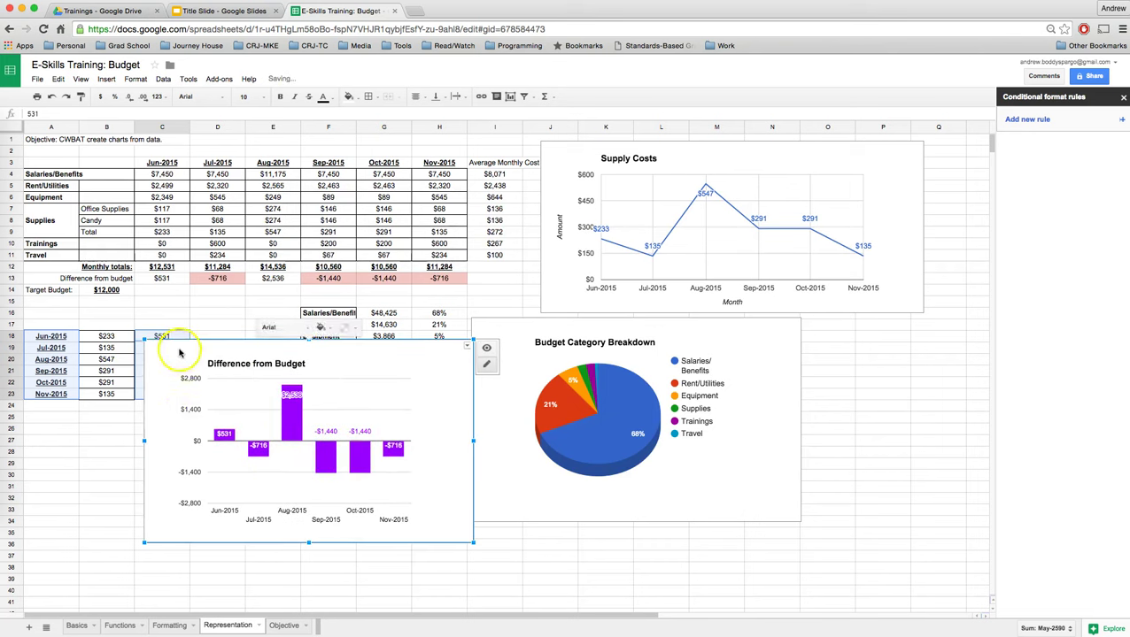
pyautogui.moveTo(179, 354); pyautogui.dragTo(581, 357)
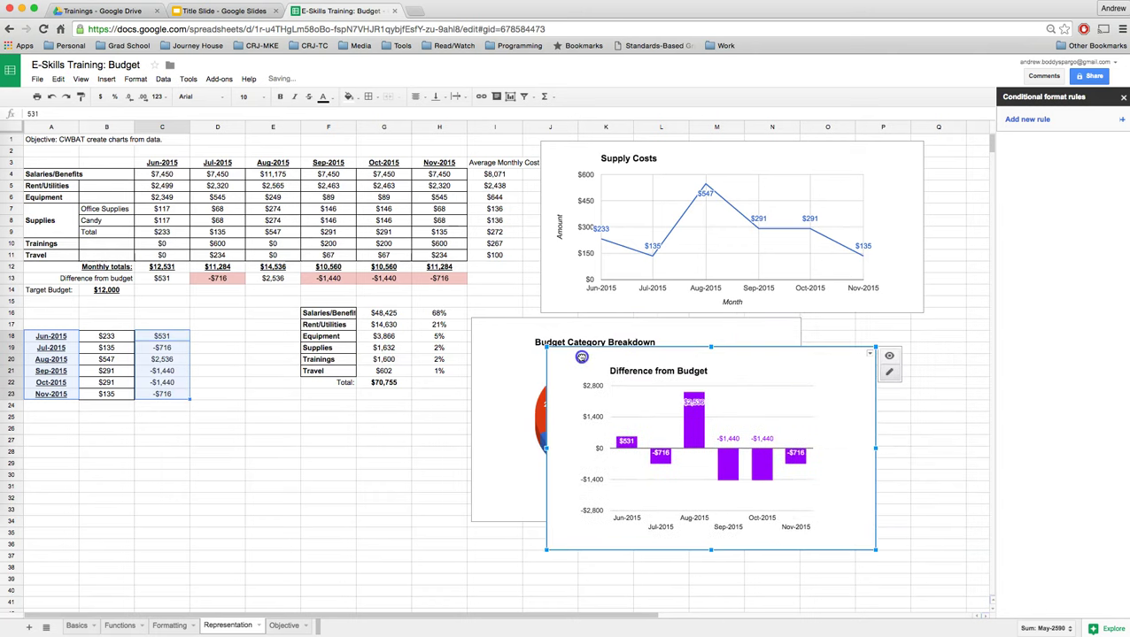
pyautogui.click(1123, 97)
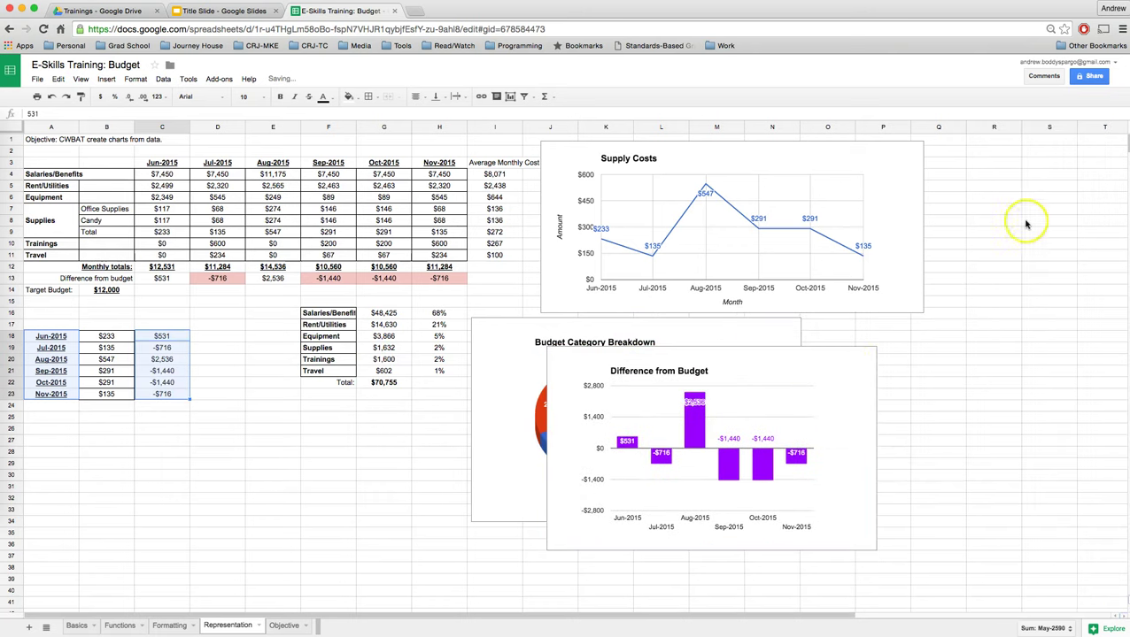
pyautogui.click(824, 376)
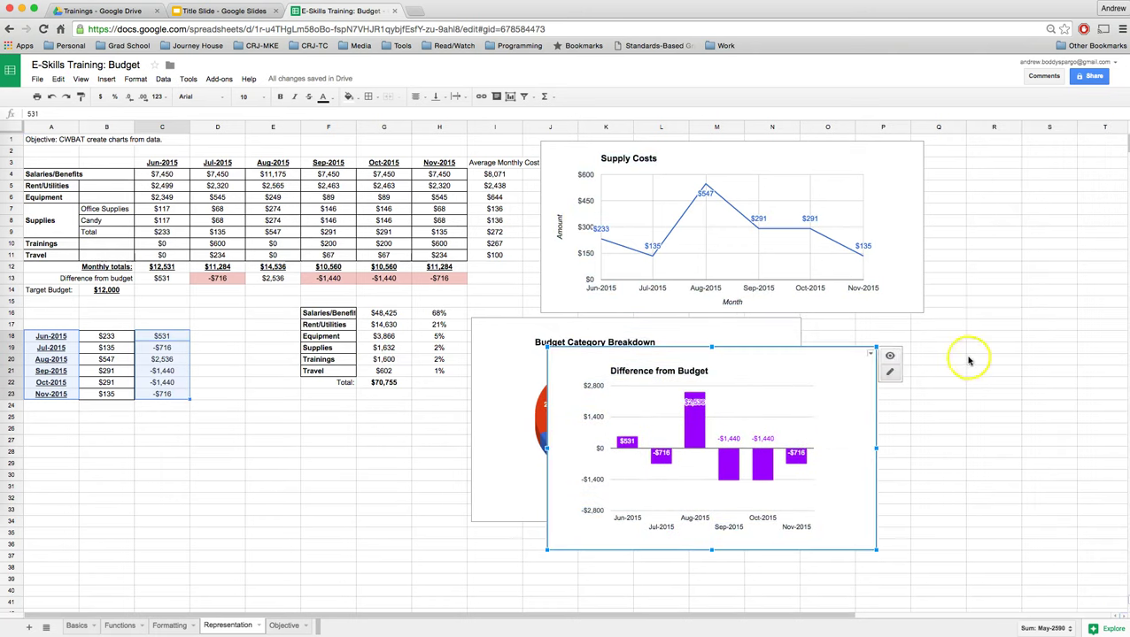
pyautogui.click(969, 361)
pyautogui.moveTo(807, 370); pyautogui.dragTo(990, 348)
pyautogui.moveTo(730, 542); pyautogui.dragTo(788, 501)
pyautogui.moveTo(809, 345); pyautogui.dragTo(833, 326)
# Deselect the chart by selecting cell D15
pyautogui.click(334, 410)
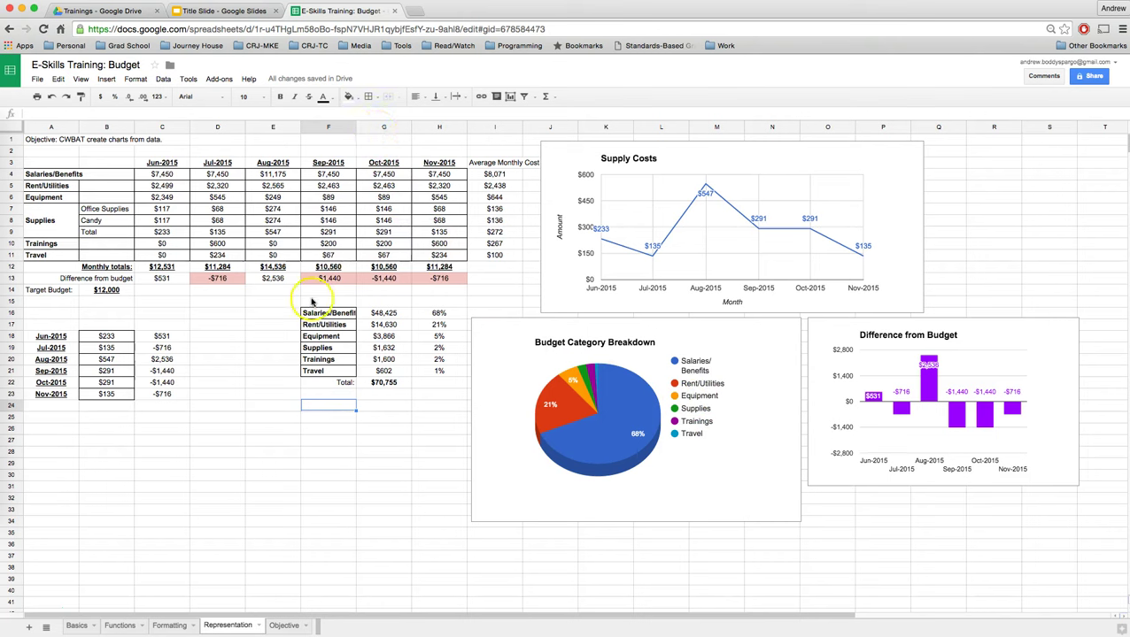
pyautogui.click(217, 302)
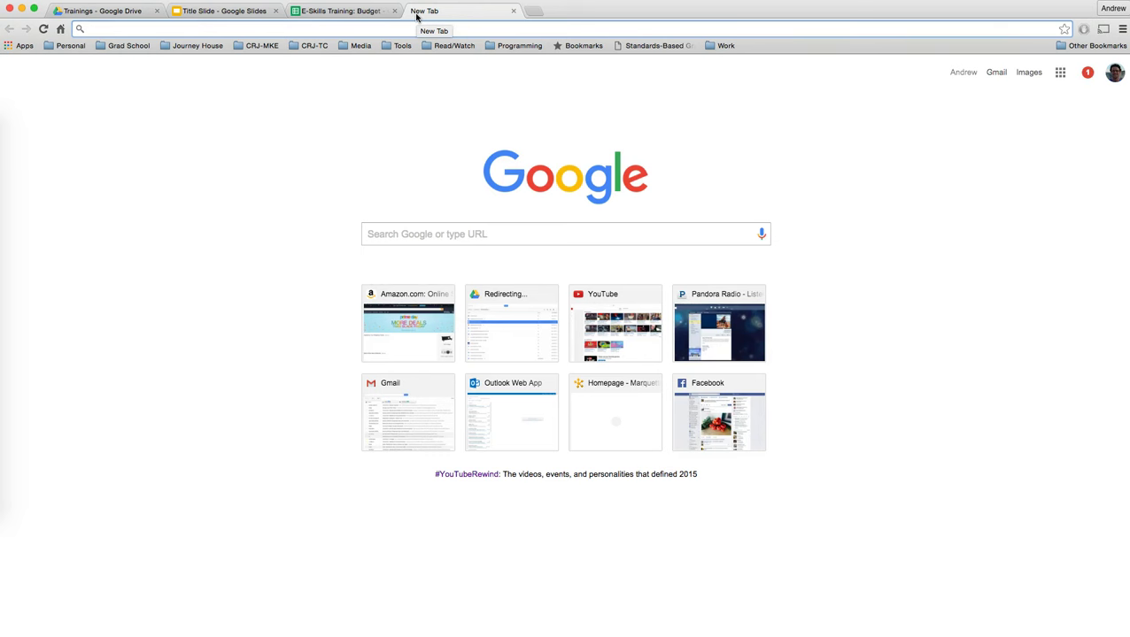
# Search 'how to make charts in google sheets', then change it to 'how to make charts in excel 2010'
pyautogui.write('how to ')
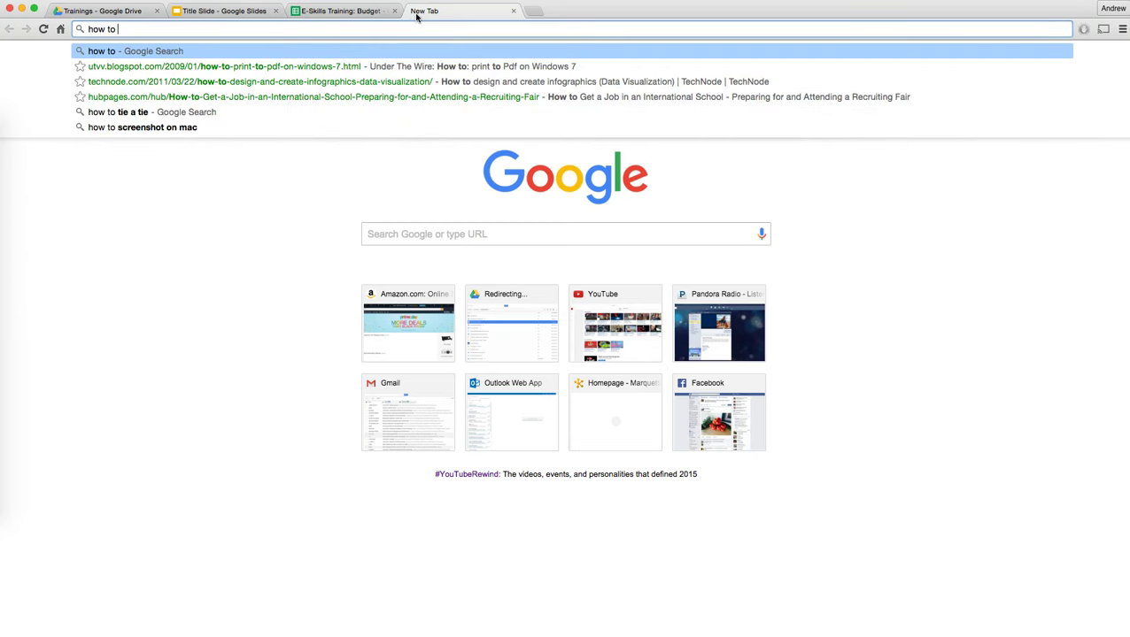
pyautogui.write('make charts in go')
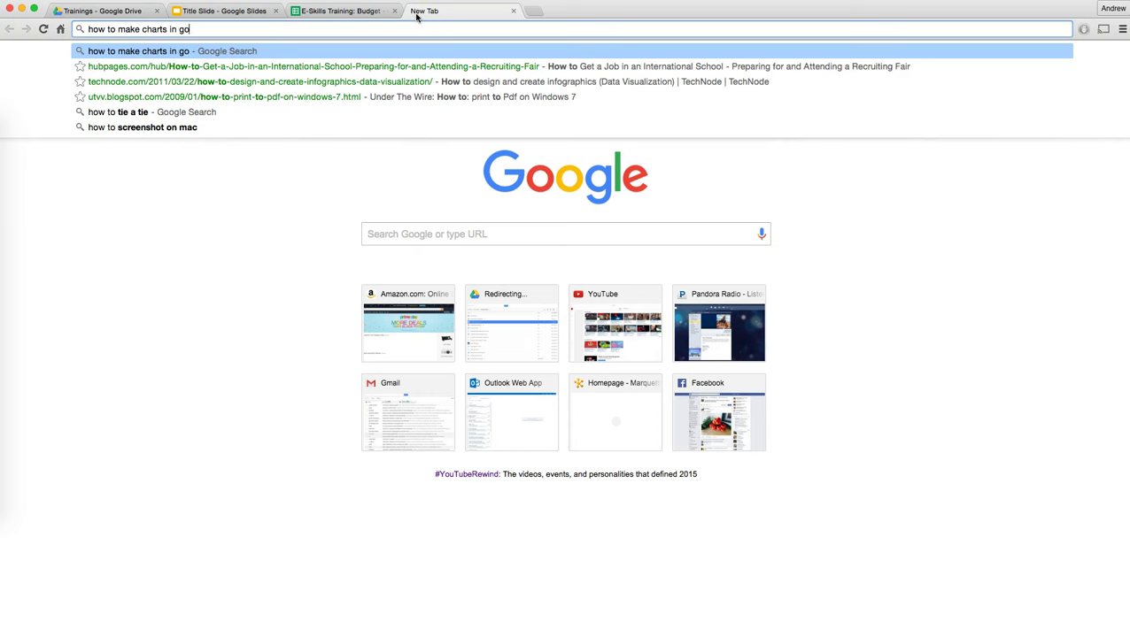
pyautogui.write('ogle sheets')
pyautogui.press('Return')
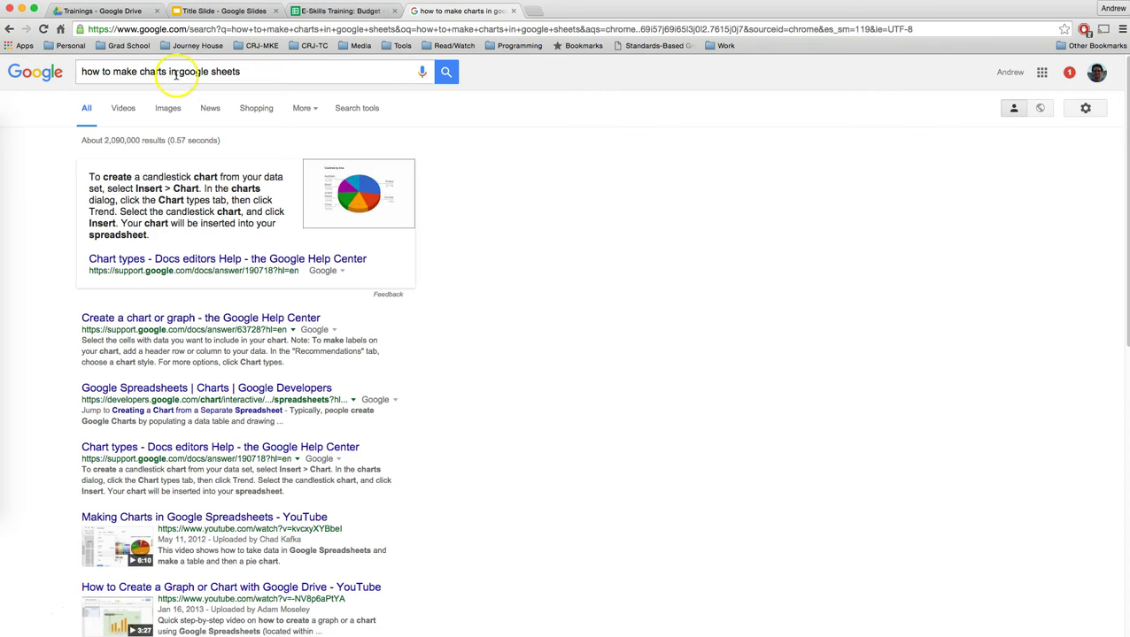
pyautogui.moveTo(178, 72); pyautogui.dragTo(244, 76)
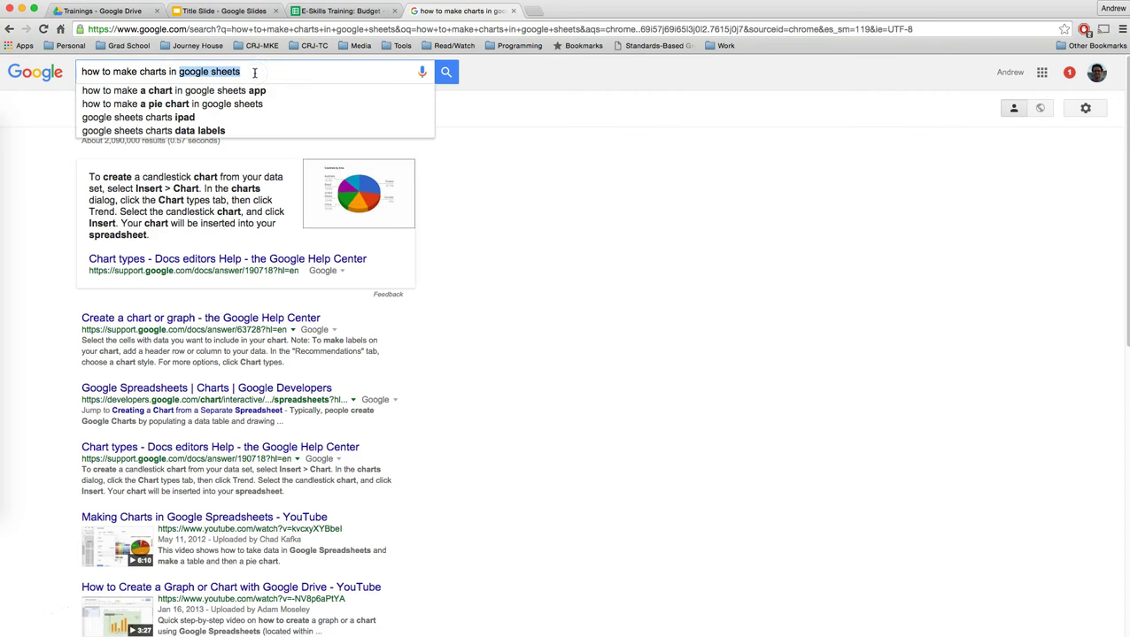
pyautogui.write('excel')
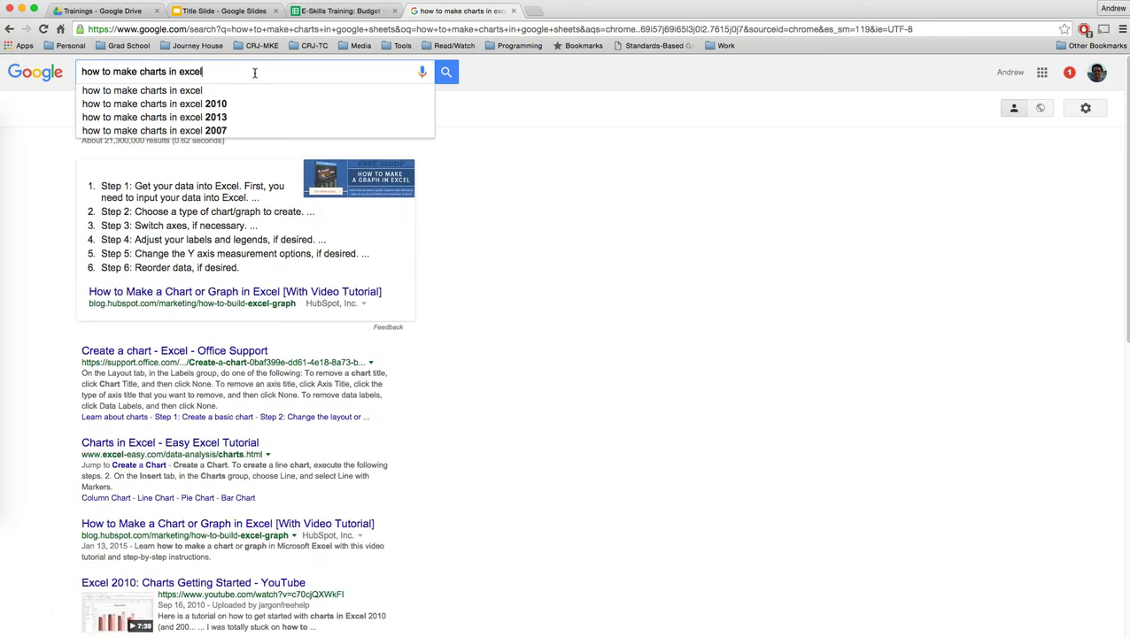
pyautogui.click(241, 78)
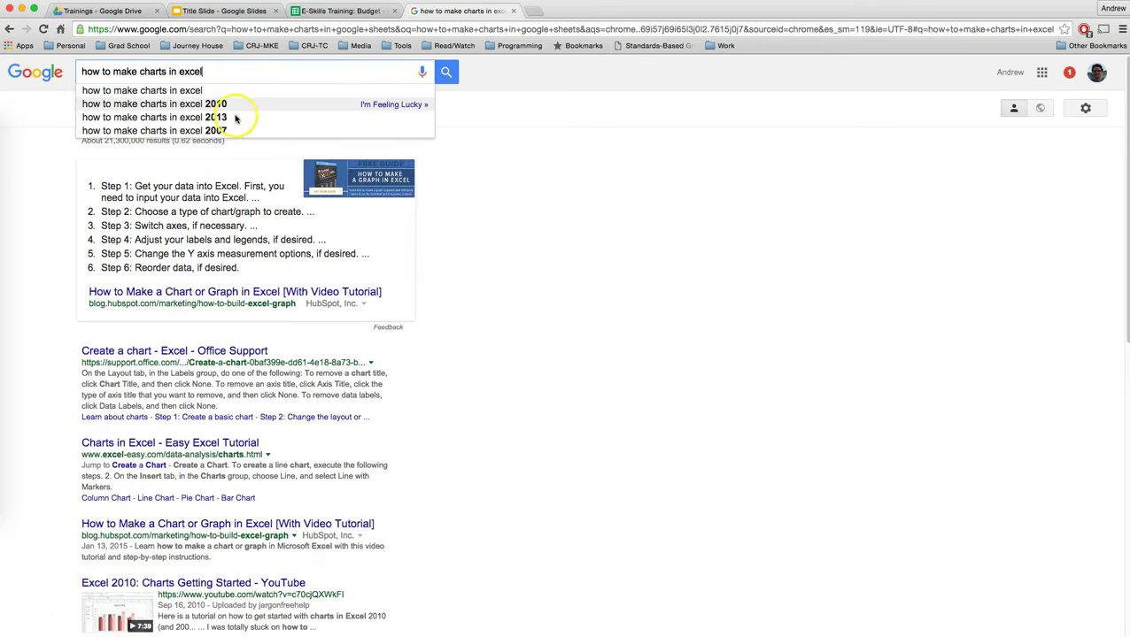
pyautogui.click(237, 105)
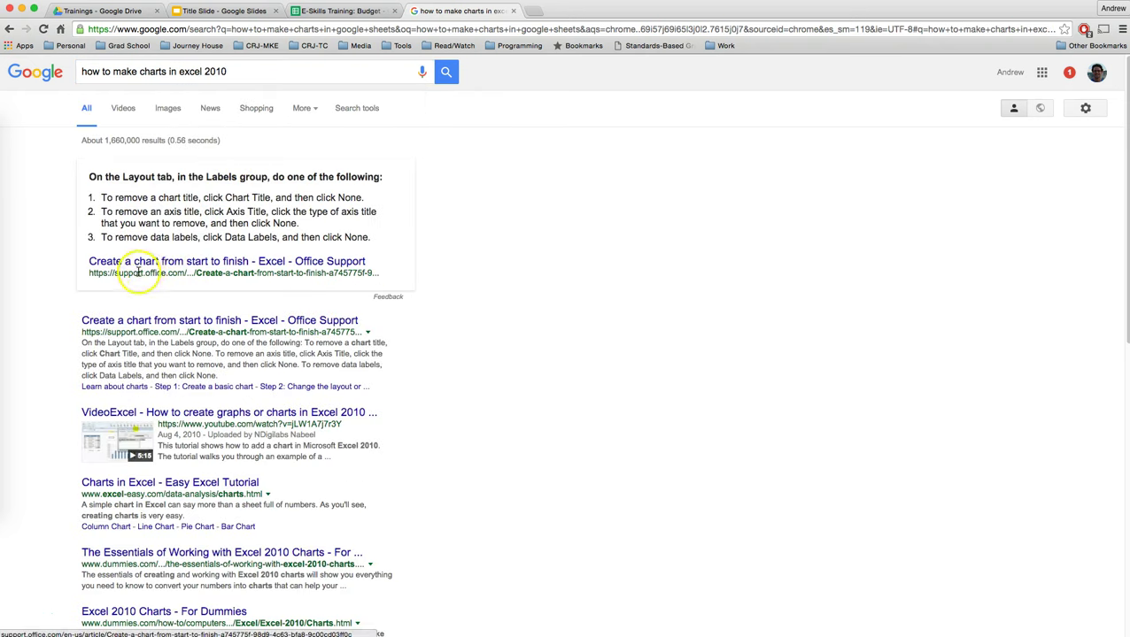
# Read the 'Create a chart from start to finish' Office Support article, then close its tab
pyautogui.click(179, 263)
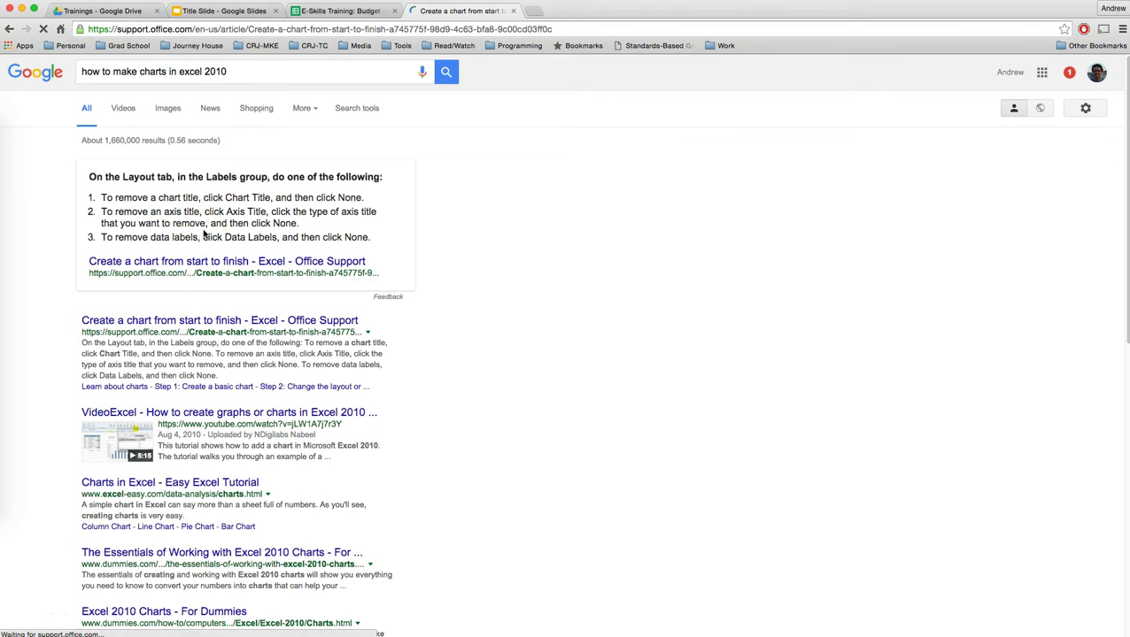
pyautogui.click(436, 165)
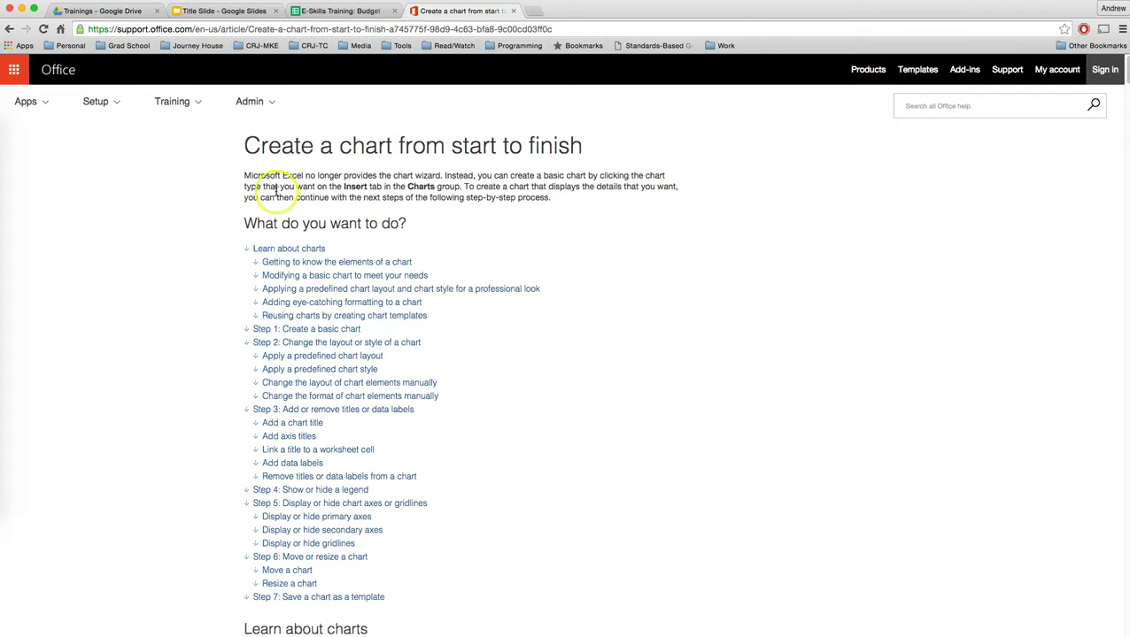
pyautogui.scroll(-5, 372, 252)
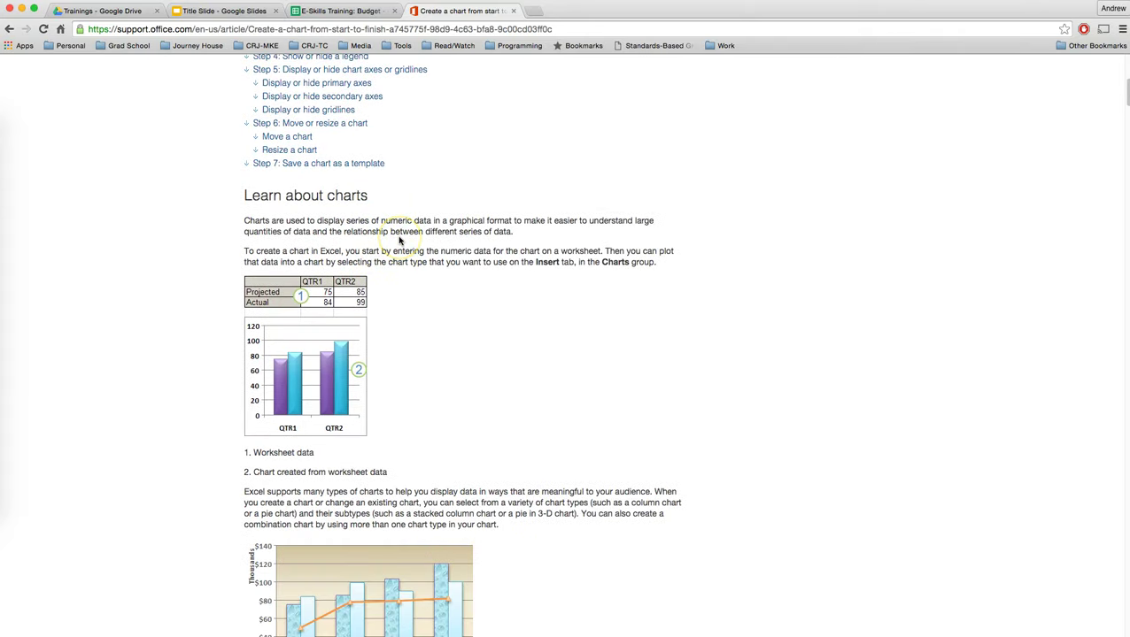
pyautogui.scroll(-2, 399, 240)
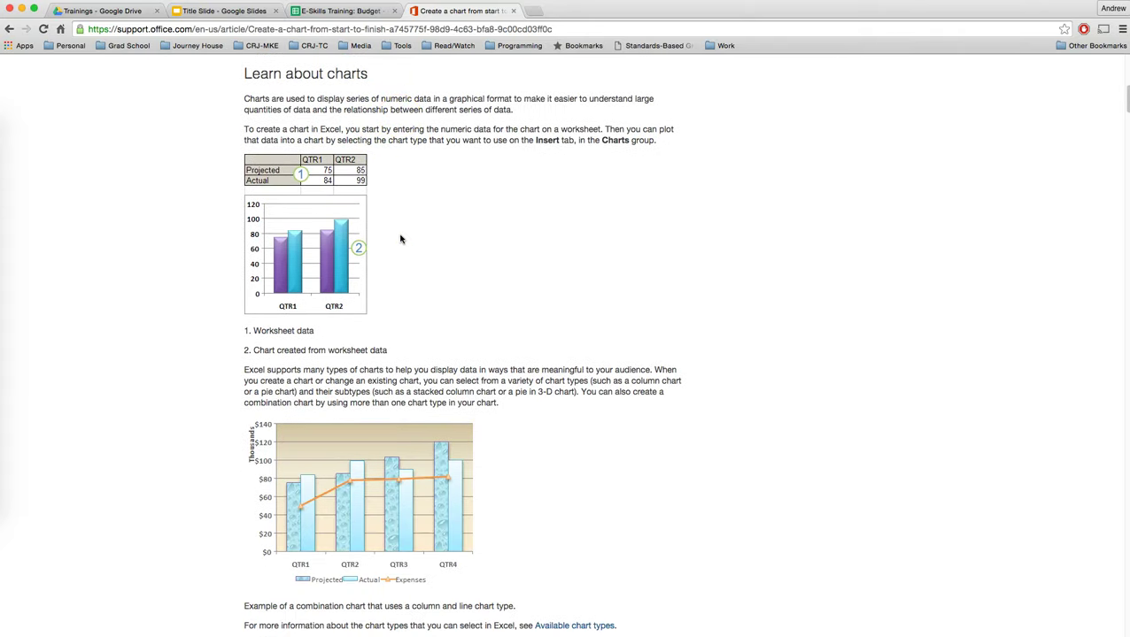
pyautogui.scroll(7, 411, 239)
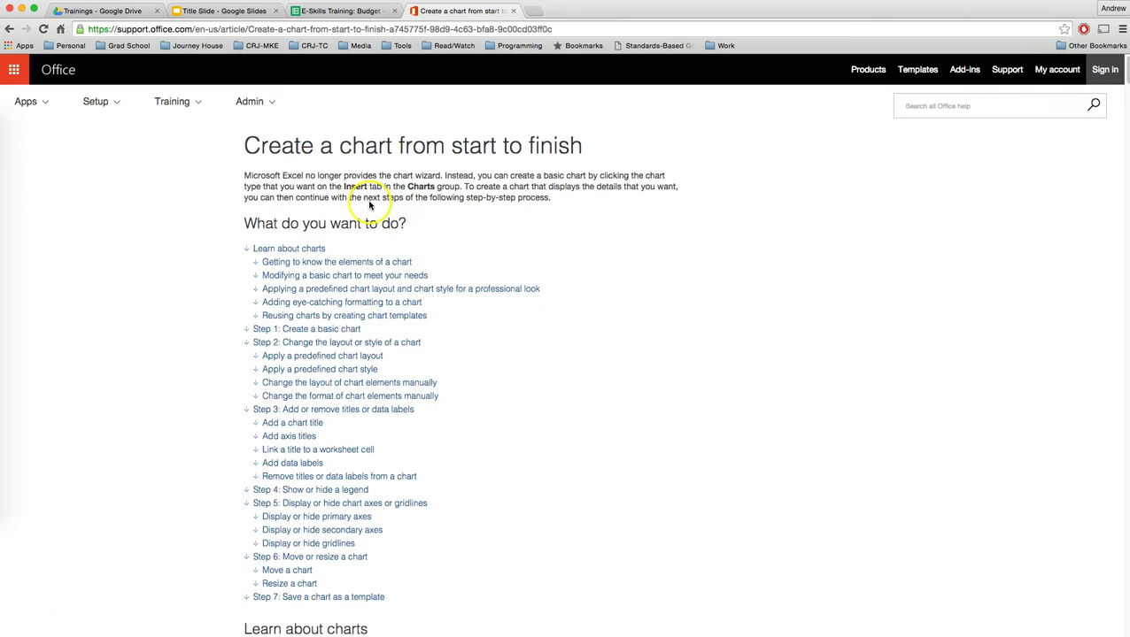
pyautogui.click(513, 10)
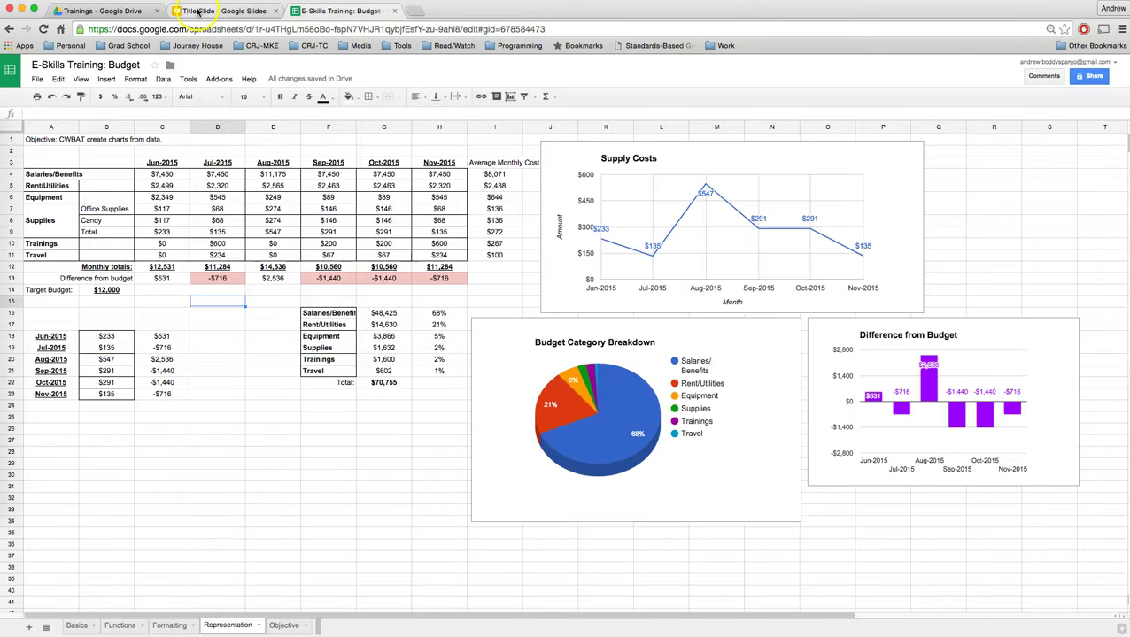
# Show slide 1 of the Title Slide presentation and put the cursor at the end of the Lesson 1 line
pyautogui.click(198, 11)
pyautogui.click(93, 125)
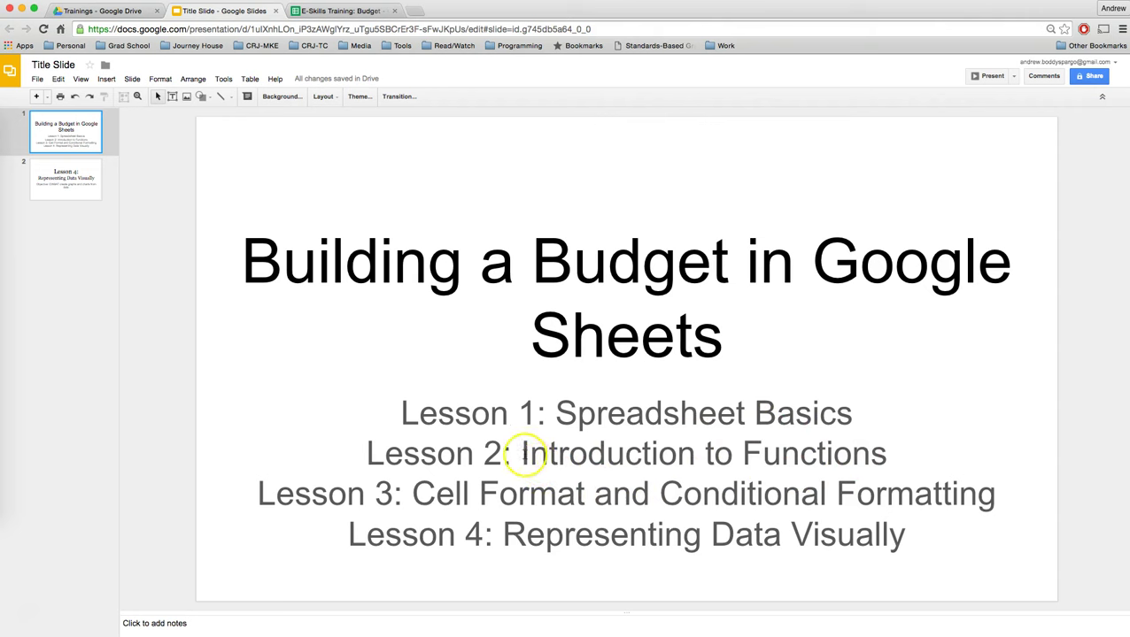
pyautogui.moveTo(522, 454); pyautogui.dragTo(888, 453)
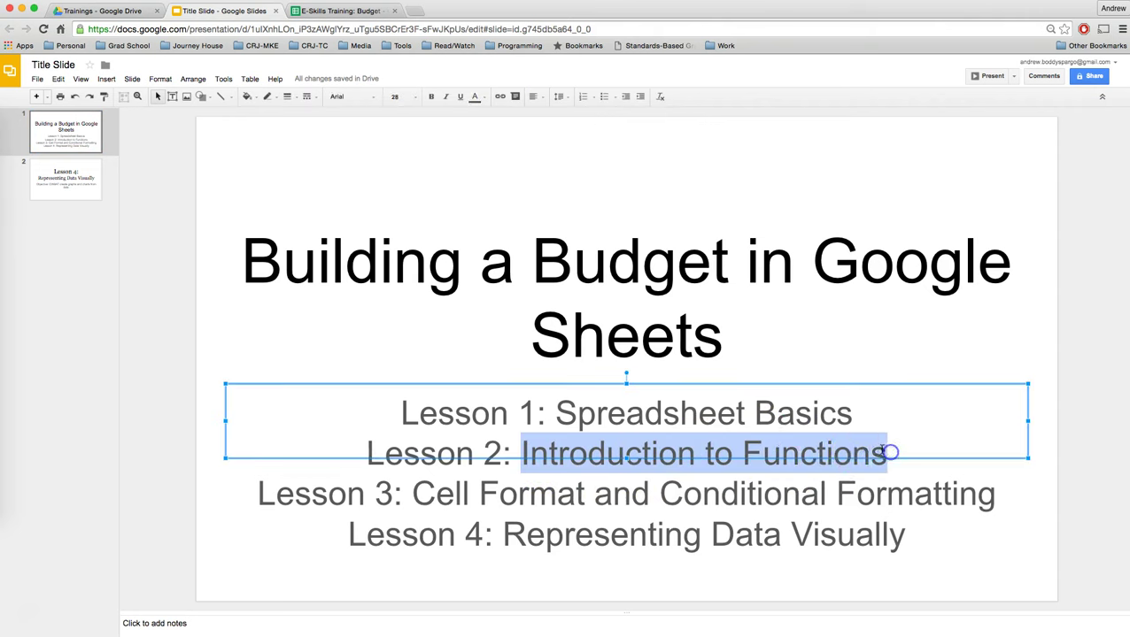
pyautogui.click(852, 412)
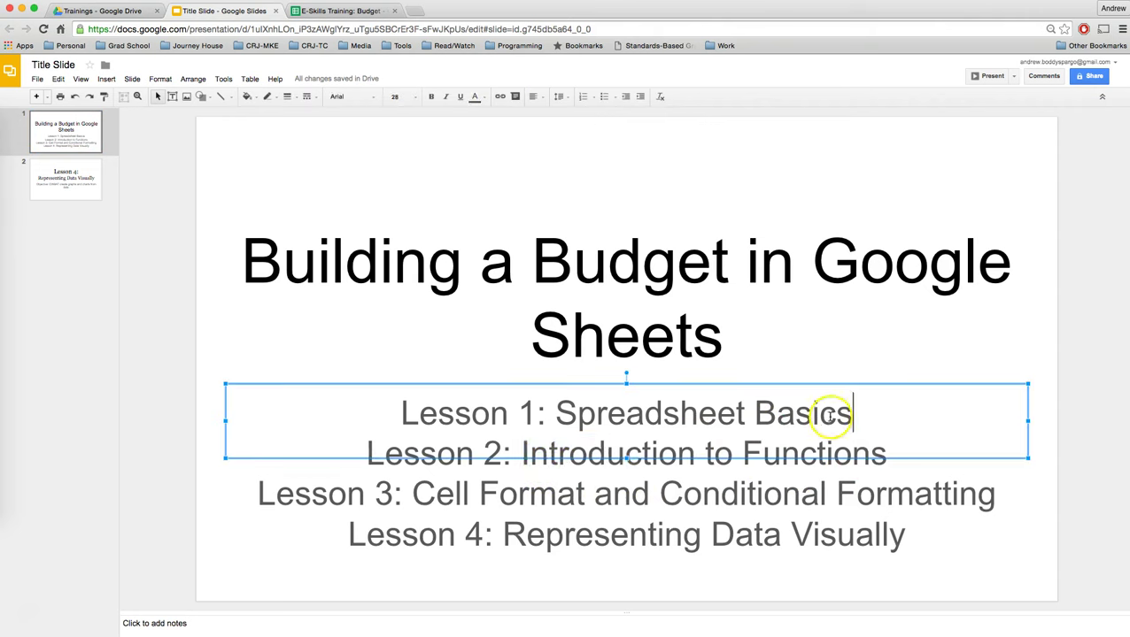